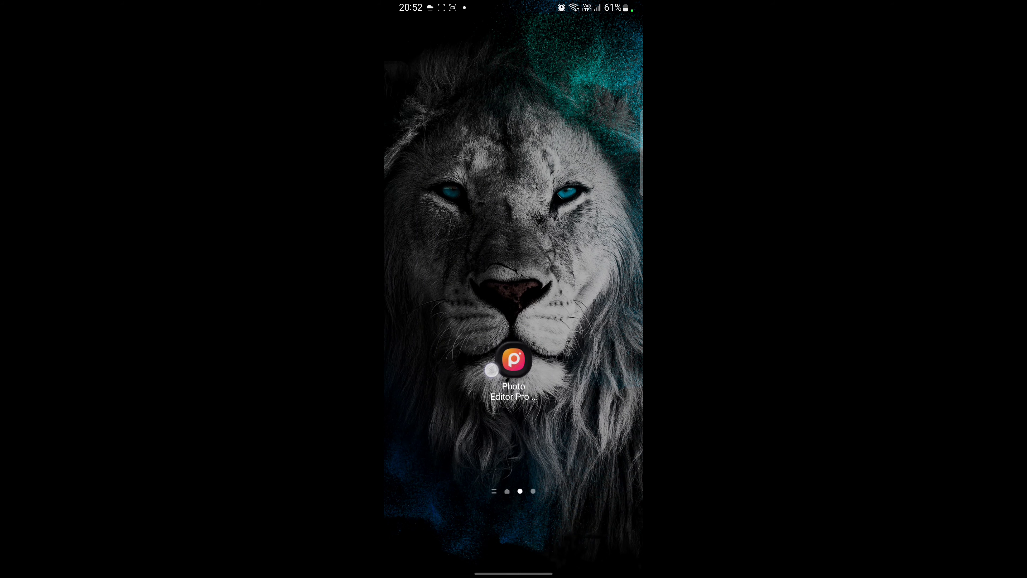
Step: Launch the Polish Photo Editor Pro app
mouse_move(502, 360)
left_mouse_down()
mouse_move(502, 465)
mouse_move(513, 122)
left_mouse_up()
left_click(513, 360)
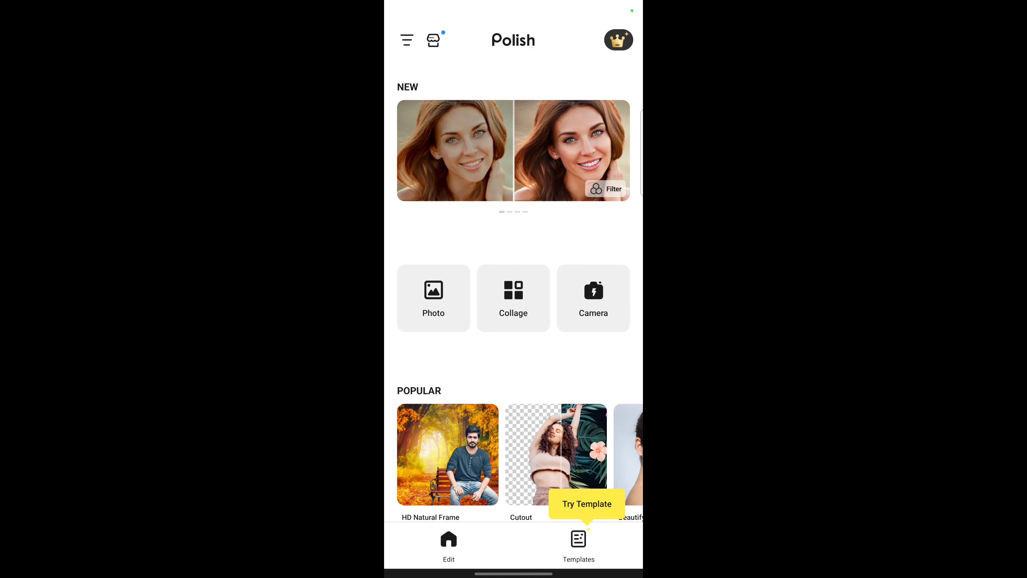
left_click_drag(483, 227, 539, 340)
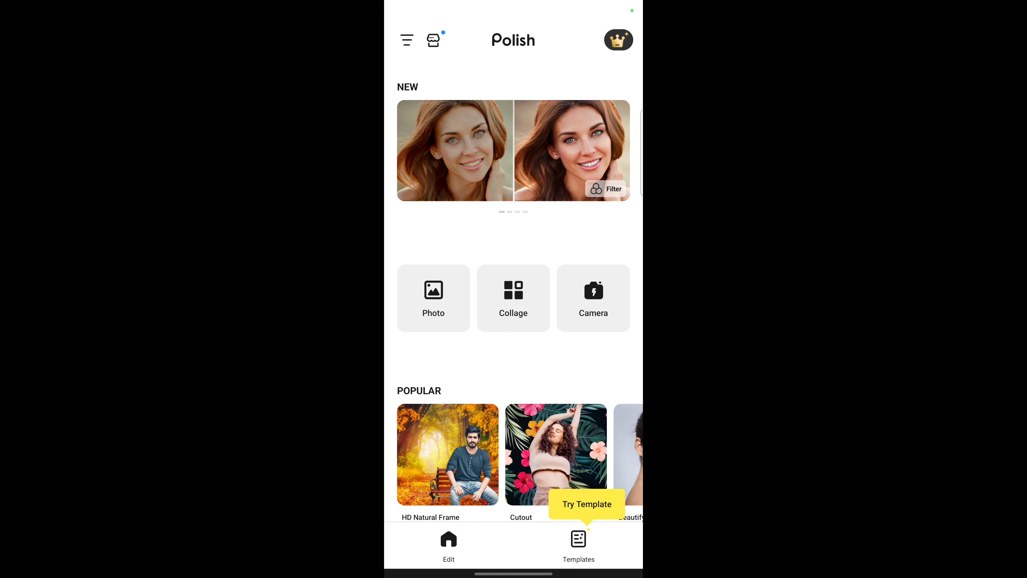
Step: Keep saved-photo resolution at High Resolution in Settings, then return to the home screen
left_click(407, 40)
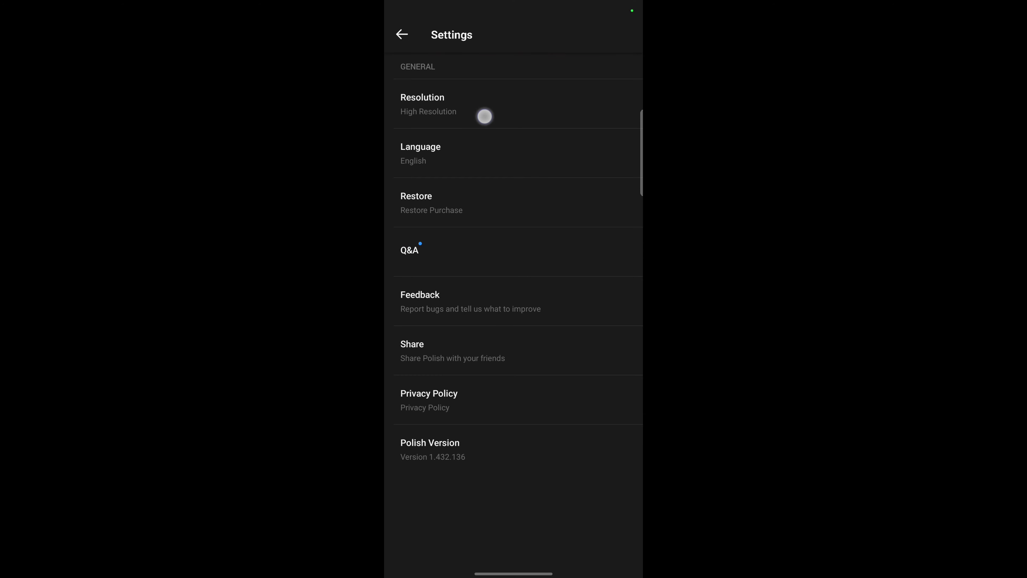
left_click(484, 117)
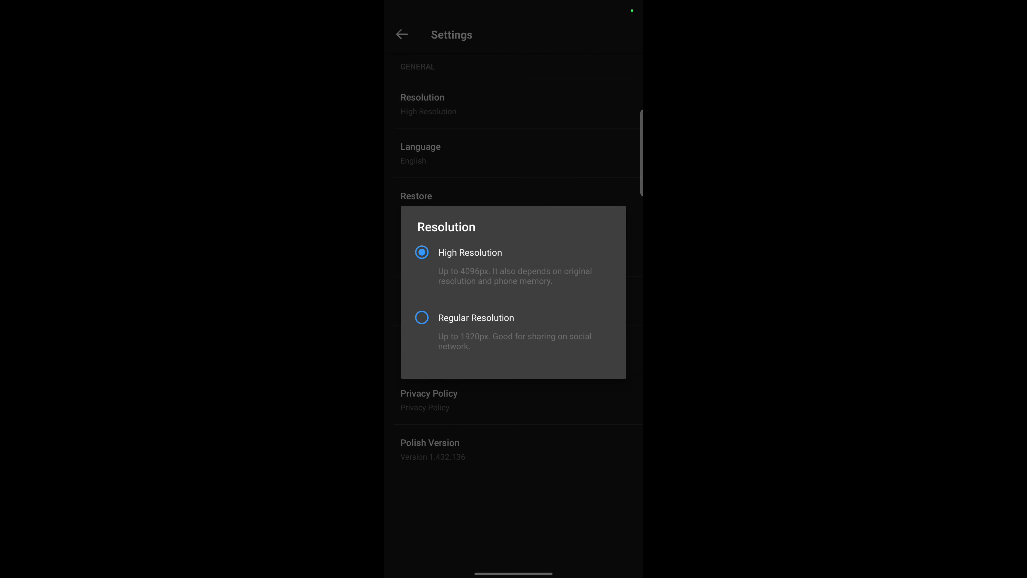
left_click(458, 261)
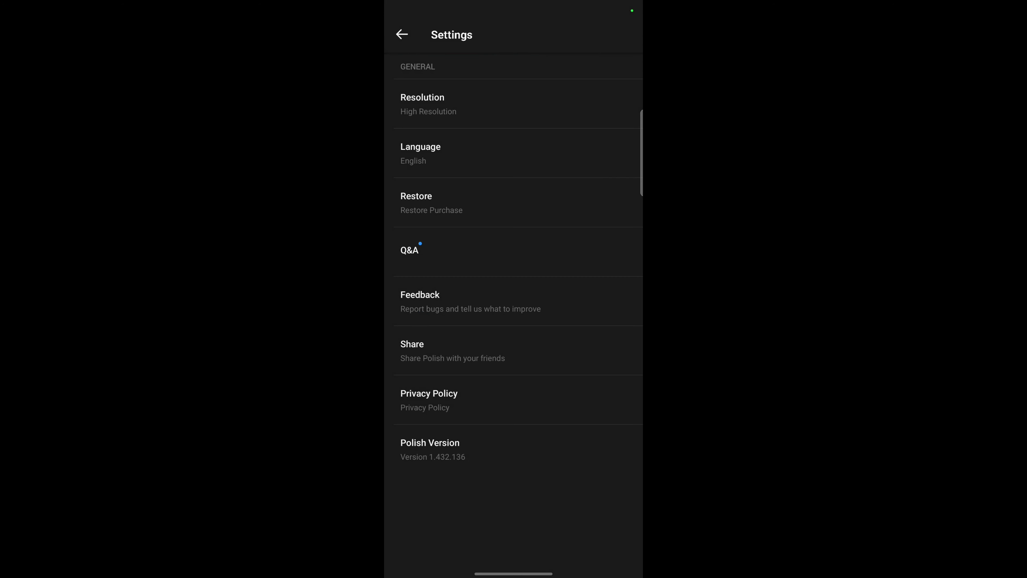
left_click(485, 105)
left_click(398, 25)
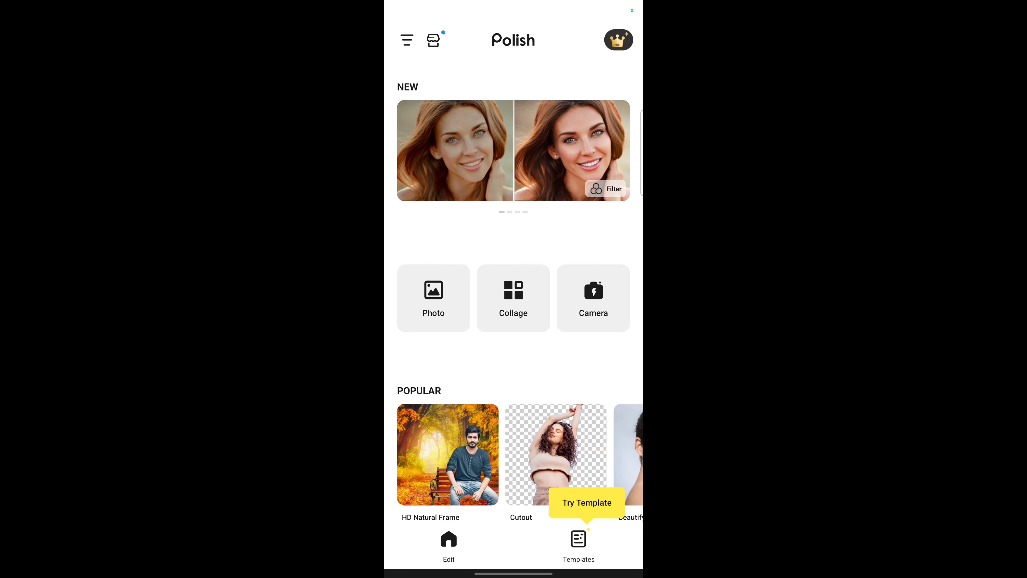
Step: Try the Camera and Collage tiles, then load the lakeside portrait through the Photo tile
scroll(514, 324, "down", 5)
scroll(514, 323, "down", 5)
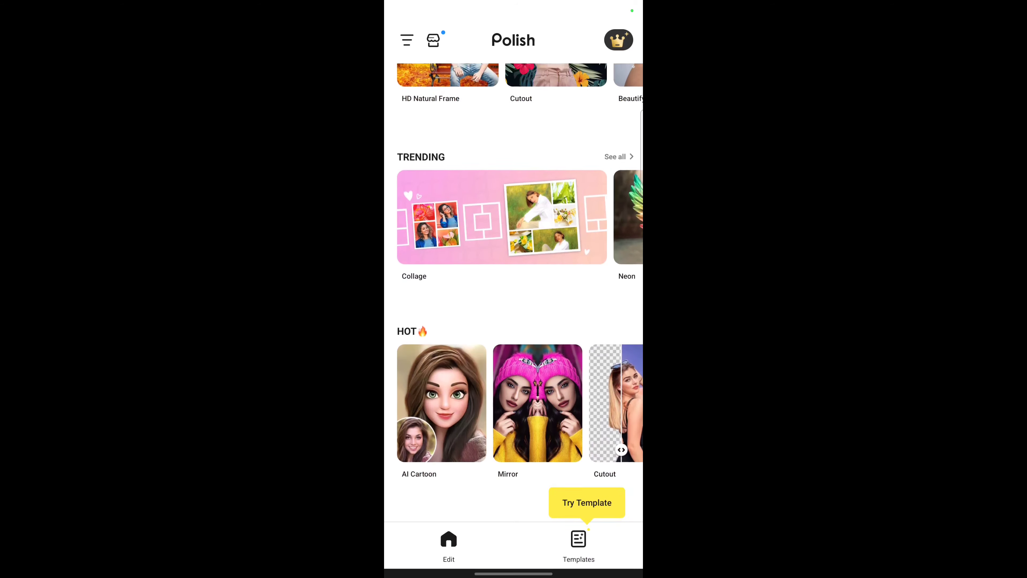
scroll(513, 324, "up", 10)
scroll(514, 324, "down", 5)
scroll(513, 324, "up", 1)
scroll(513, 324, "up", 1)
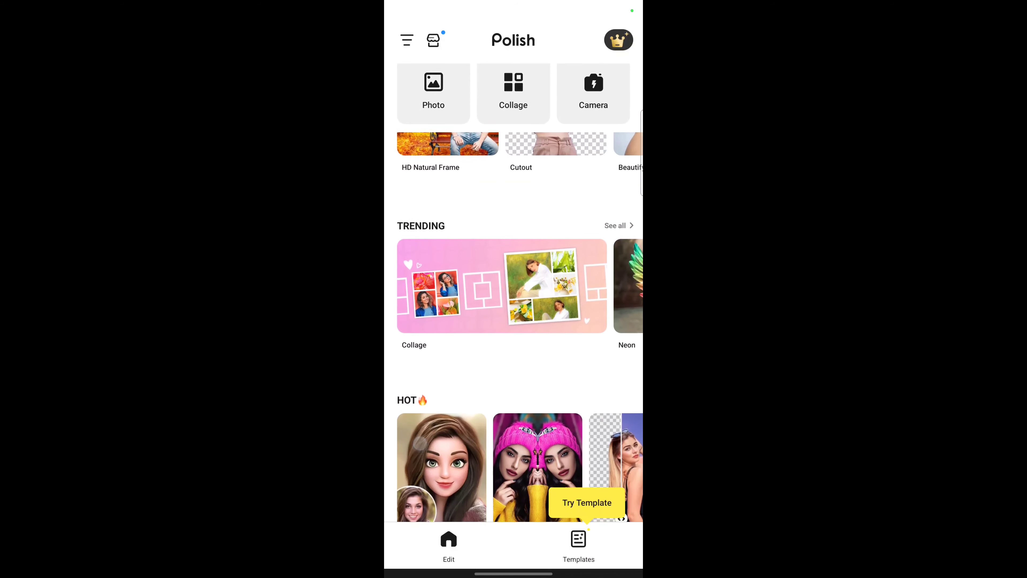
scroll(514, 324, "up", 1)
scroll(513, 324, "up", 5)
scroll(513, 324, "up", 3)
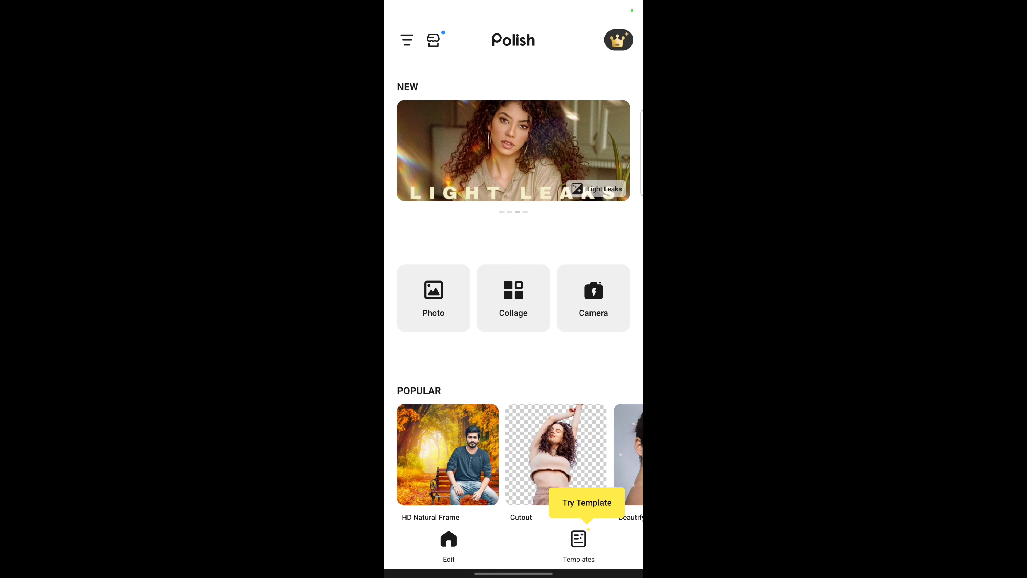
left_click(593, 298)
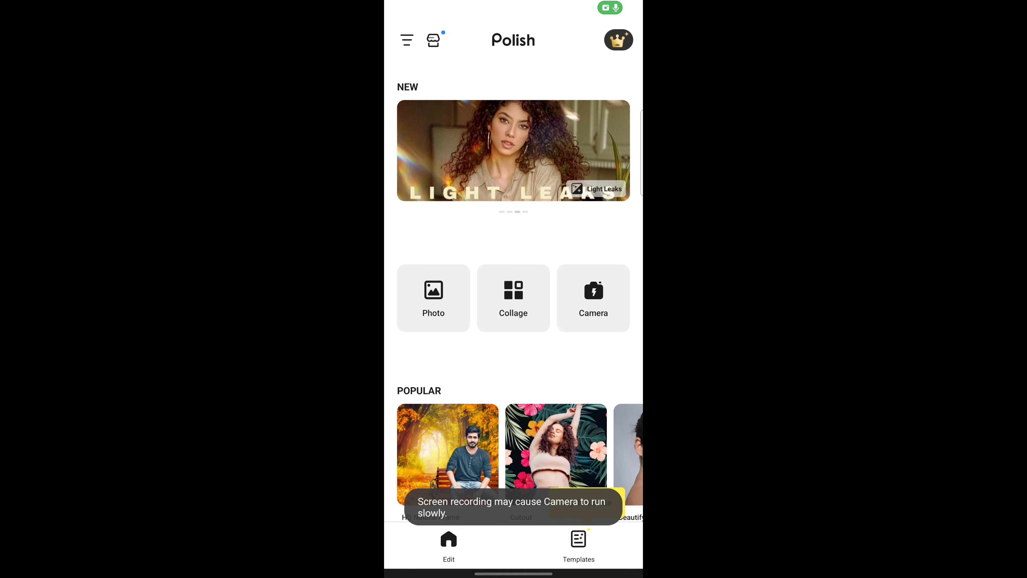
left_click(513, 298)
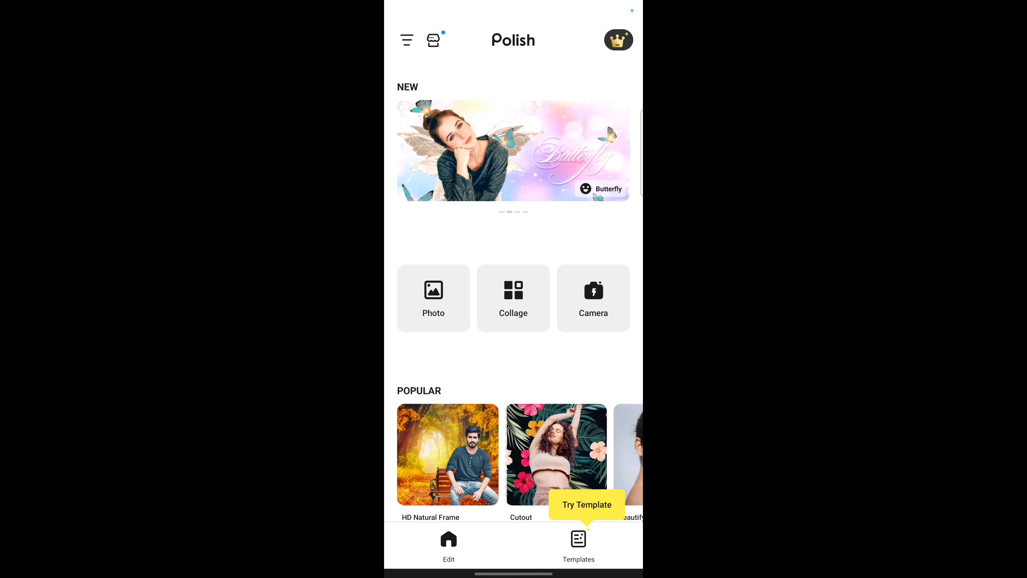
left_click(426, 304)
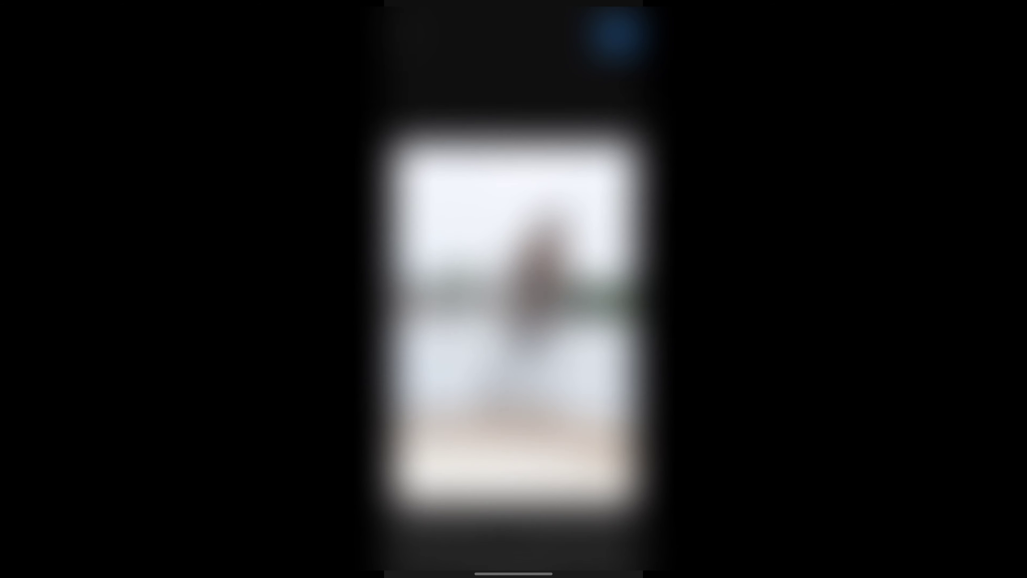
scroll(457, 191, "down", 2)
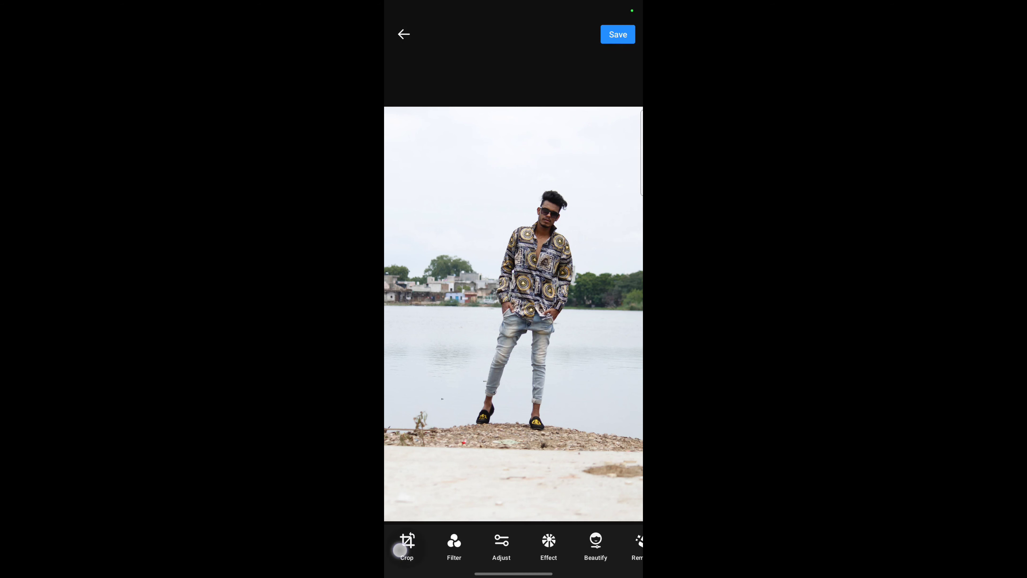
Step: Preview the 1:2, A4 and IG 4:5 crop ratios on the photo
left_click(408, 554)
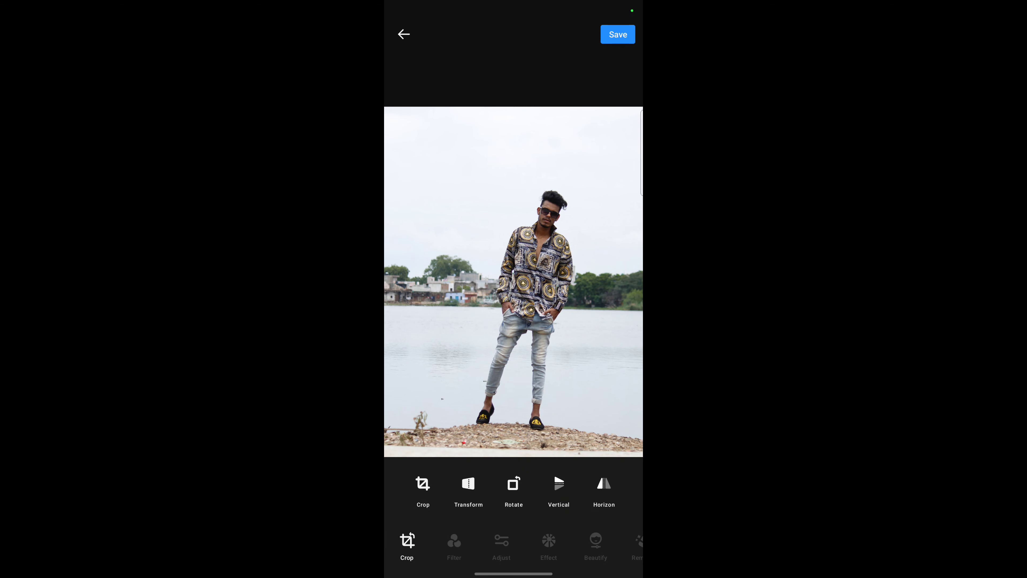
left_click(419, 496)
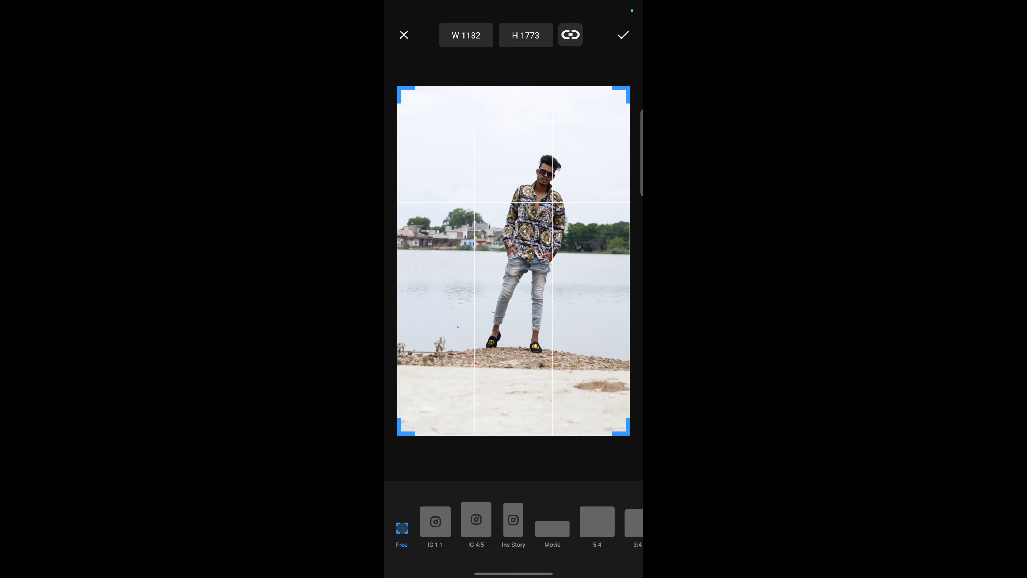
left_click(476, 520)
left_click(597, 522)
left_click_drag(586, 522, 405, 522)
left_click(443, 523)
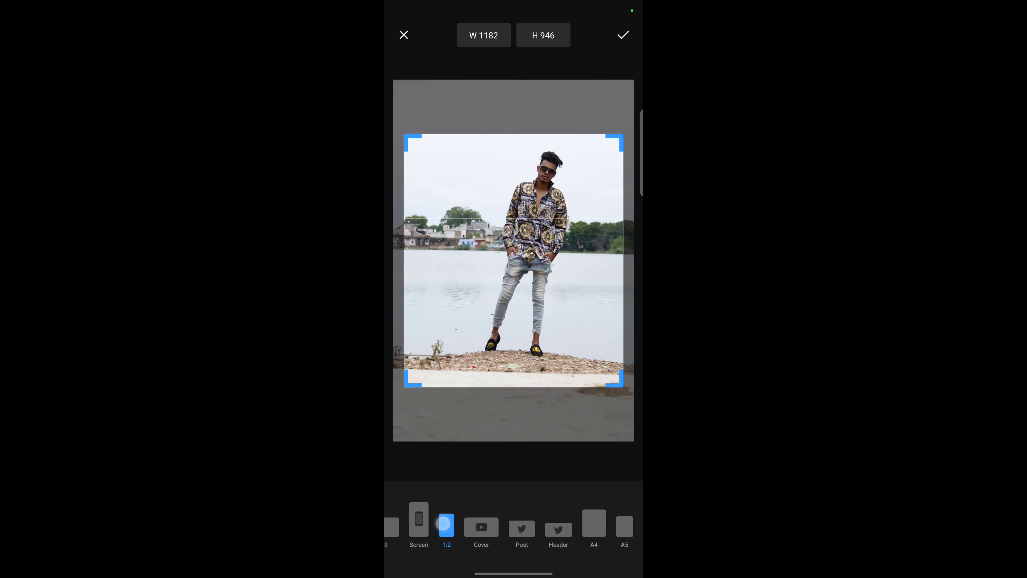
left_click(599, 525)
left_click_drag(470, 520, 606, 522)
left_click(469, 526)
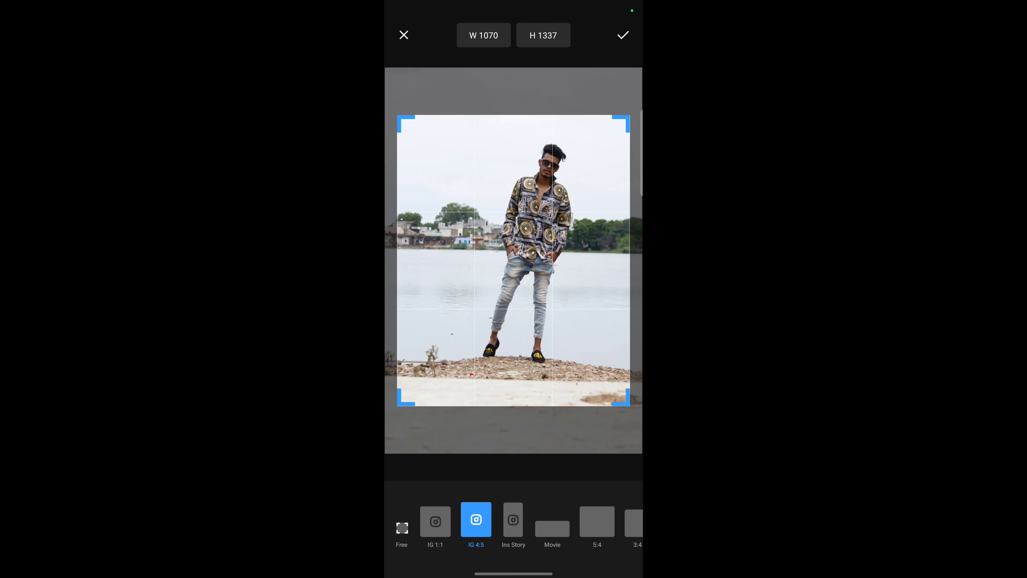
left_click_drag(516, 317, 502, 319)
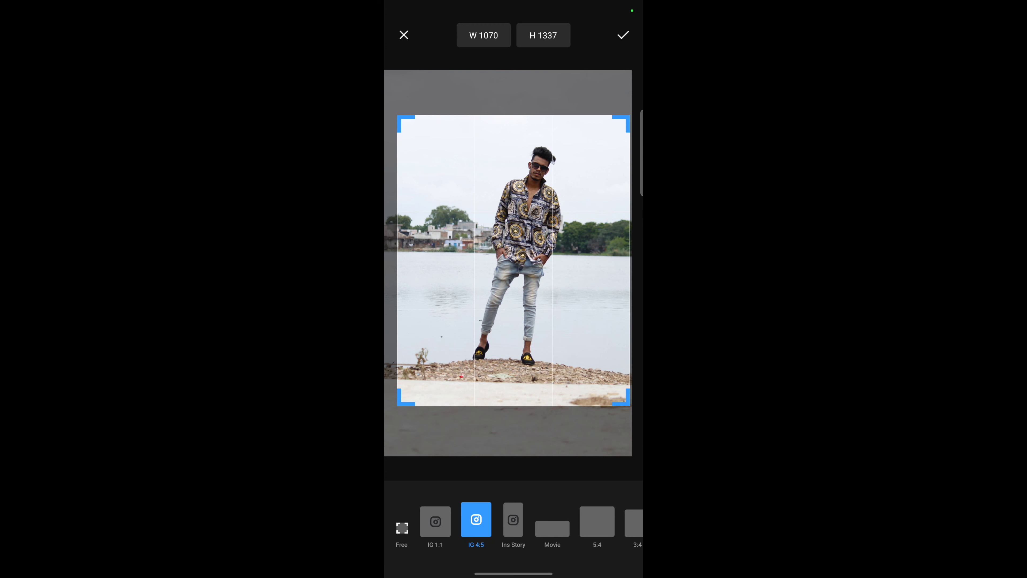
Step: Compare IG 1:1, Ins Story, 16:9 and Screen ratios, then apply the IG 4:5 crop
left_click(435, 521)
left_click(513, 519)
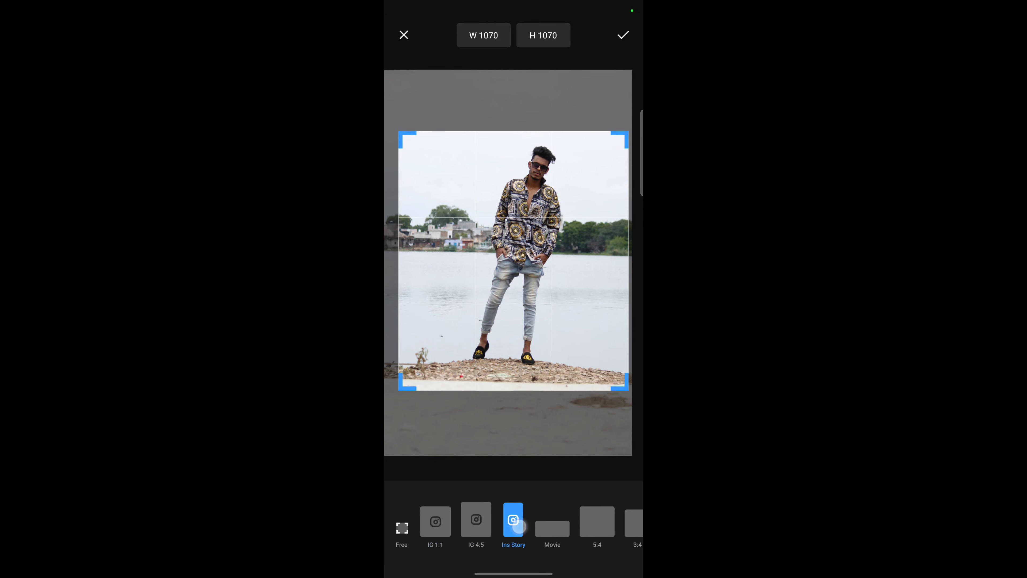
left_click_drag(540, 523, 443, 523)
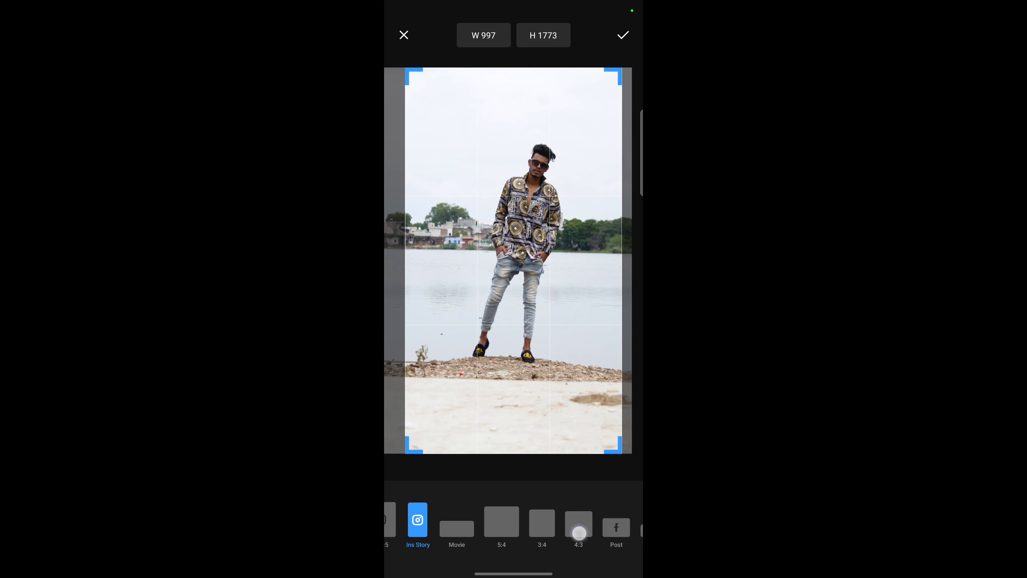
left_click_drag(580, 534, 458, 534)
left_click_drag(579, 538, 466, 538)
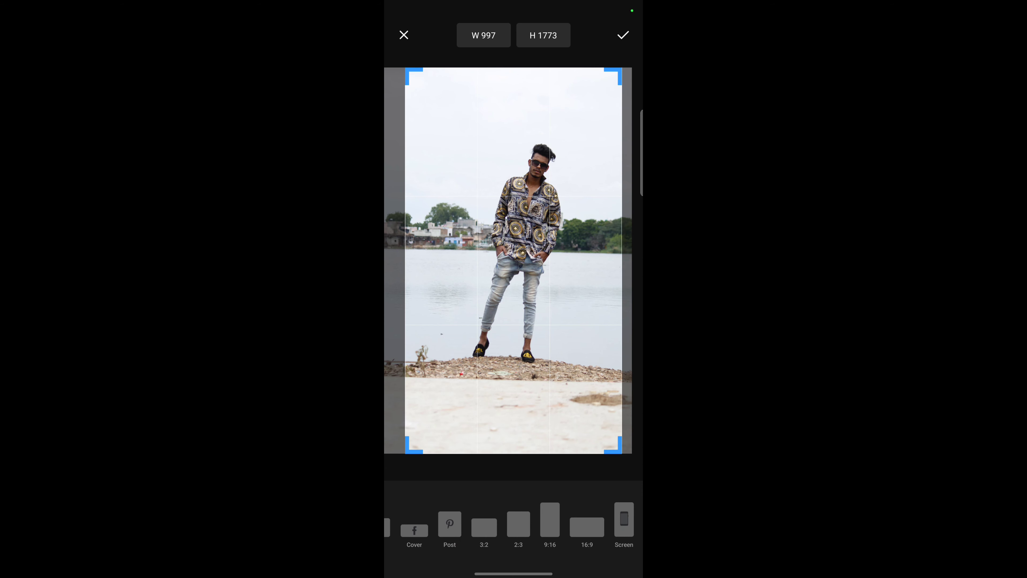
left_click(587, 526)
left_click_drag(498, 253, 489, 338)
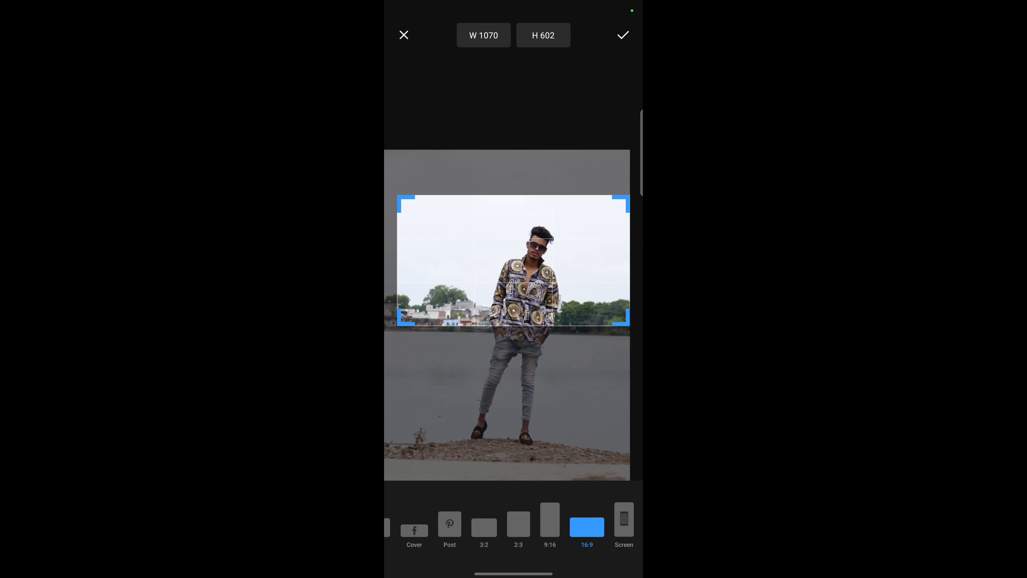
left_click(623, 519)
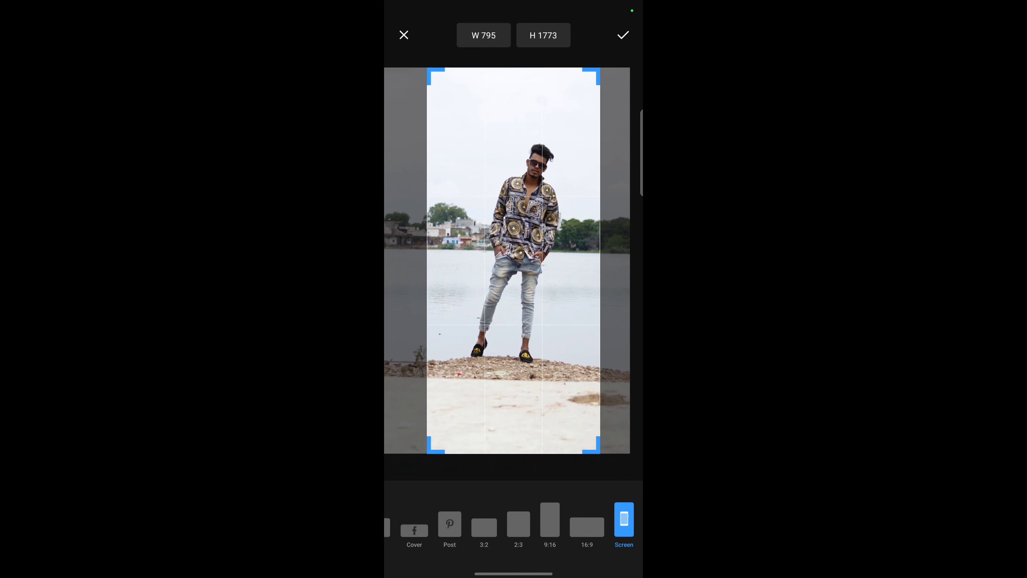
left_click_drag(526, 259, 510, 259)
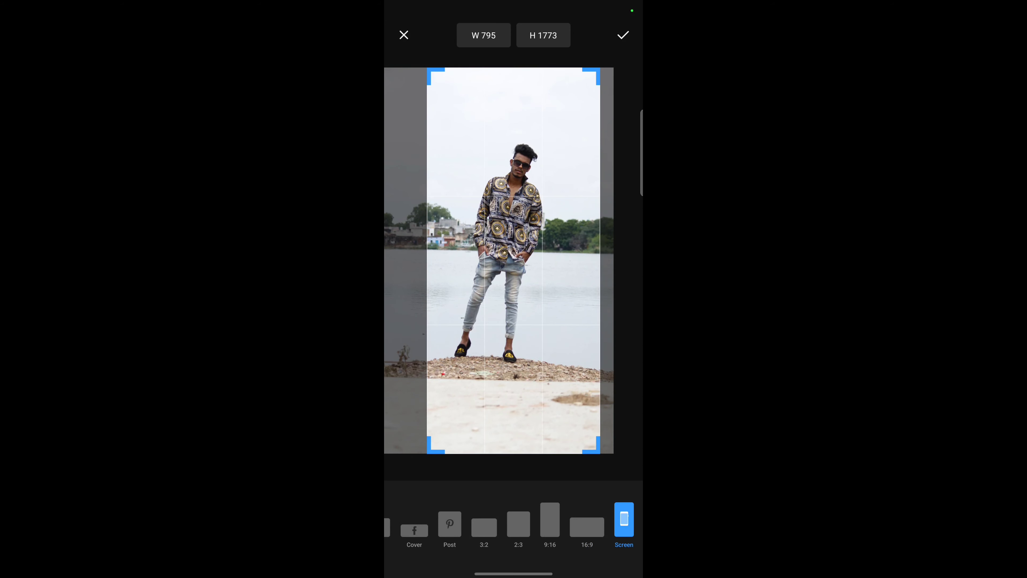
left_click_drag(598, 526, 452, 530)
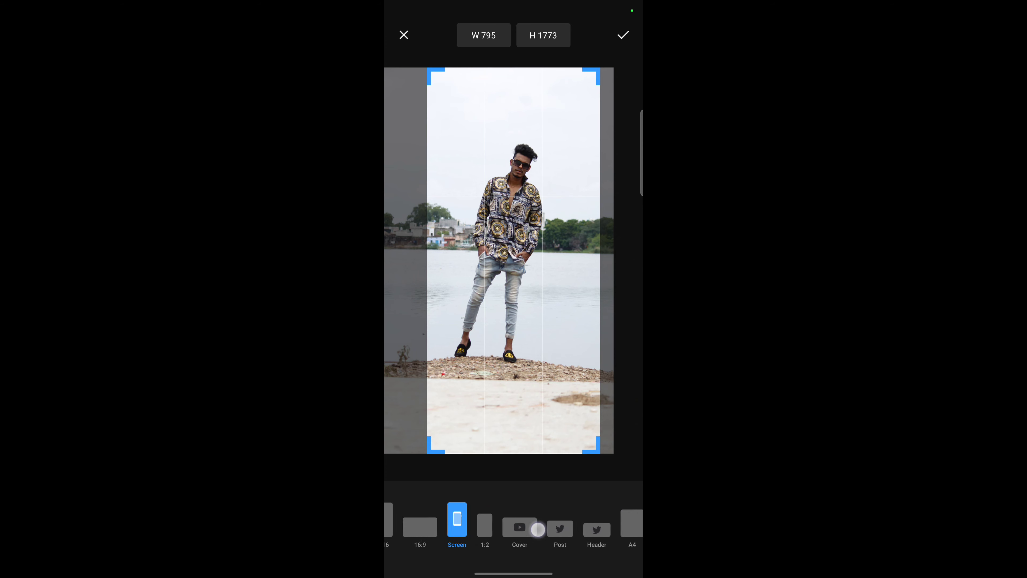
left_click_drag(538, 529, 630, 526)
left_click(477, 521)
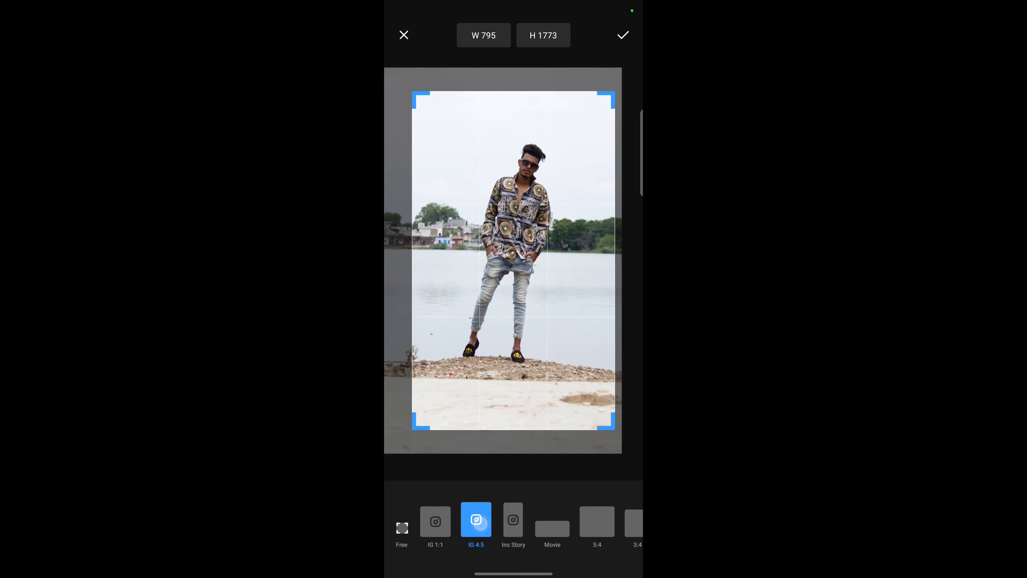
left_click(623, 36)
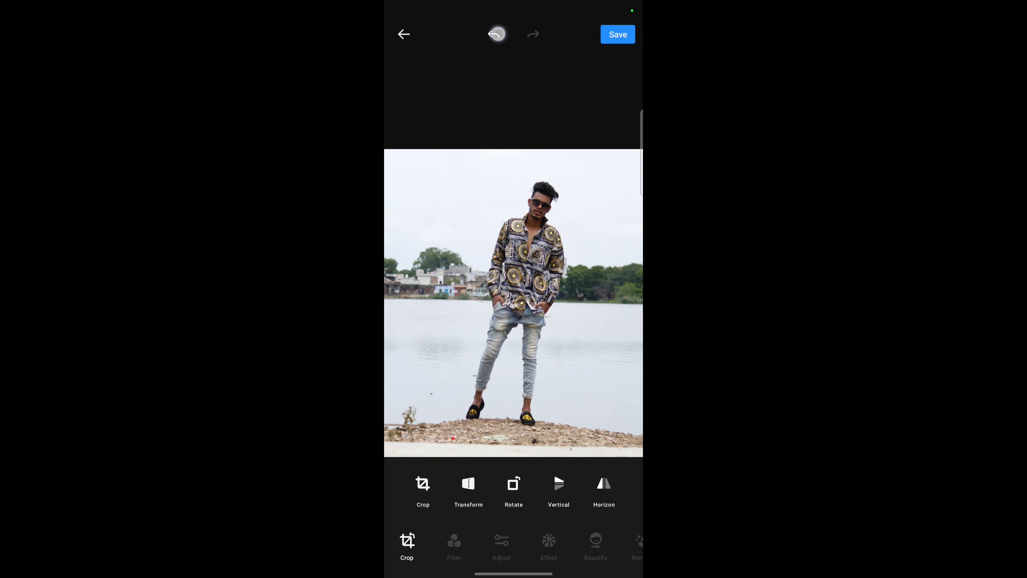
Step: Undo the 4:5 crop, try a slight straightening tilt, and discard it
left_click(497, 34)
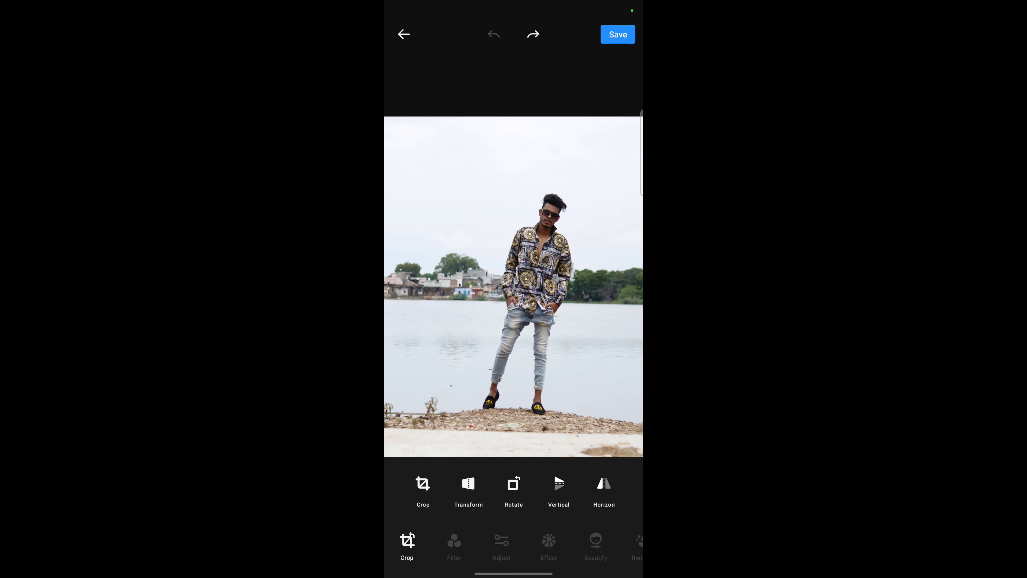
left_click(463, 494)
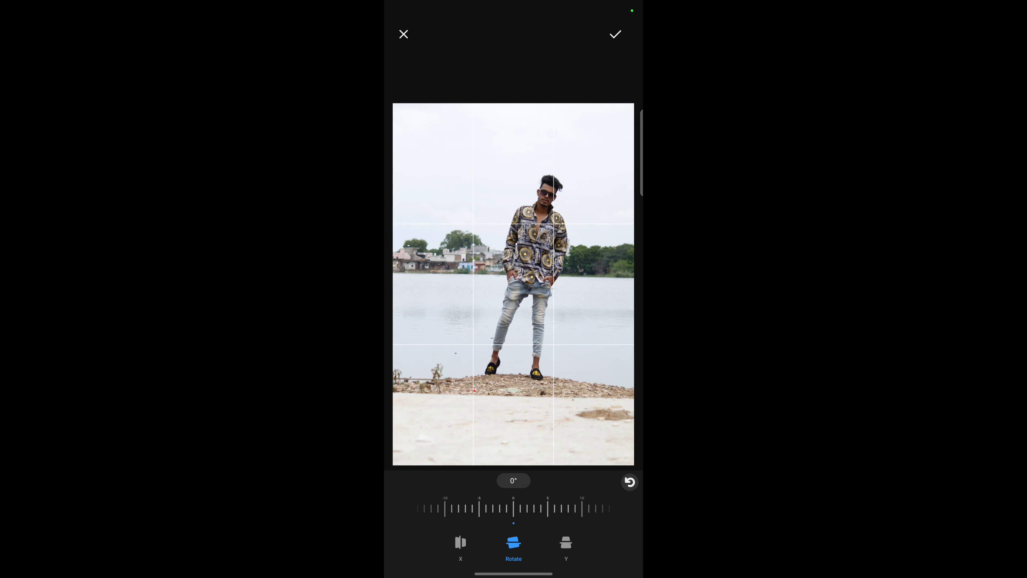
mouse_move(514, 508)
left_mouse_down()
mouse_move(443, 509)
mouse_move(573, 509)
mouse_move(443, 504)
mouse_move(527, 505)
mouse_move(516, 495)
left_mouse_up()
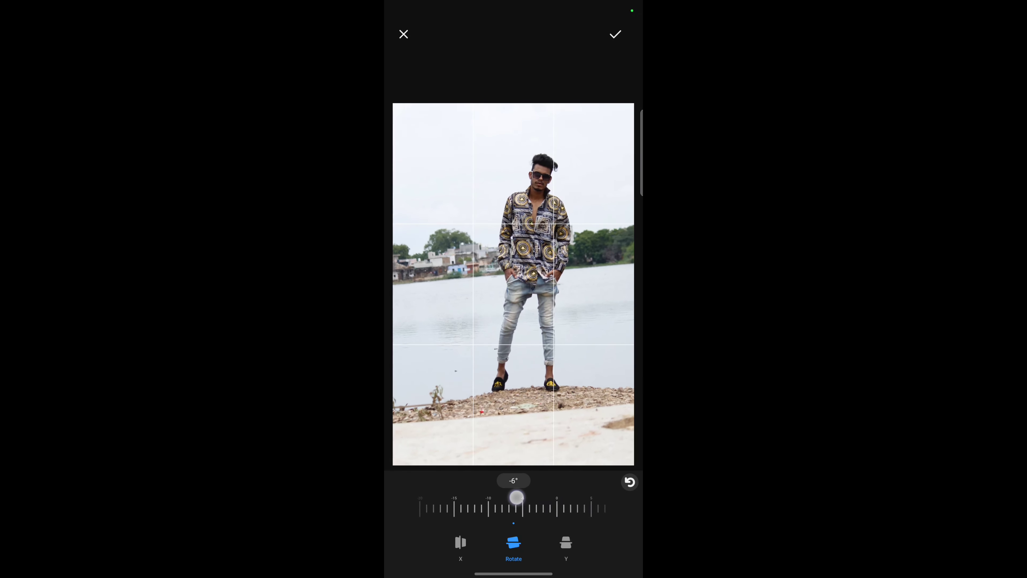
left_click(408, 32)
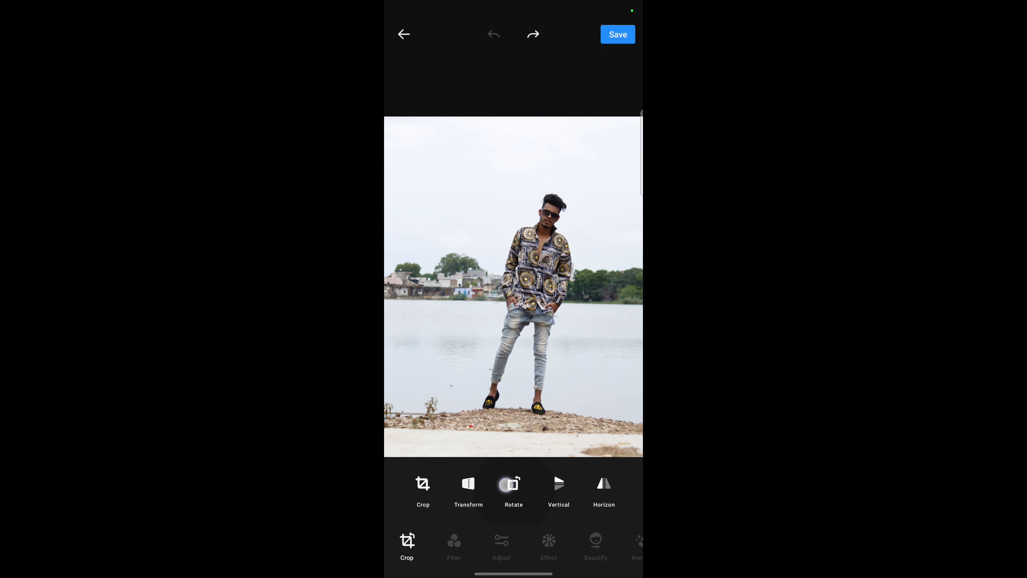
Step: Rotate the photo two quarter turns, flip it vertically, mirror it, and close the crop options
left_click(505, 485)
left_click(506, 498)
left_click(558, 488)
left_click(562, 499)
left_click(556, 494)
left_click(604, 491)
left_click(407, 541)
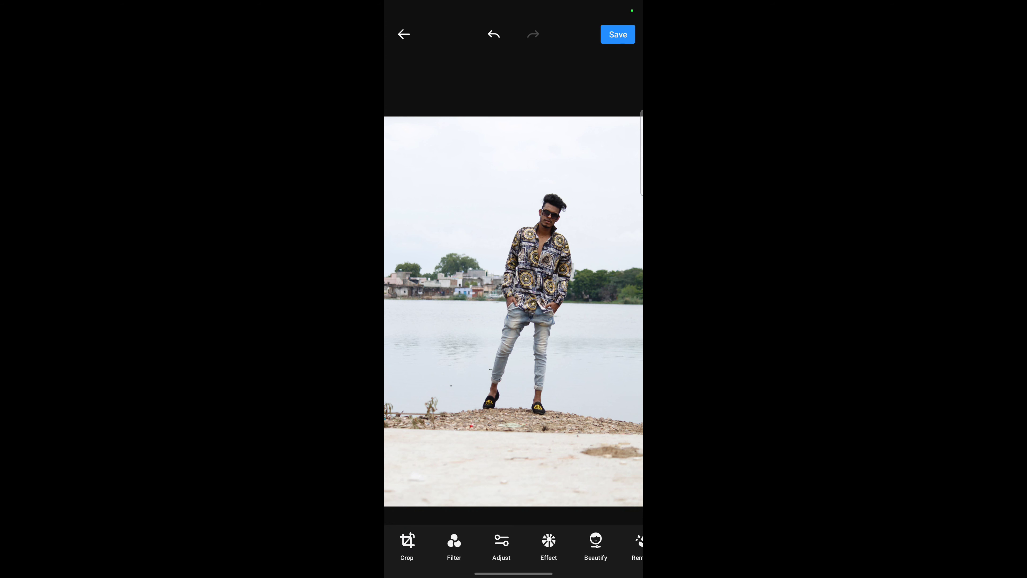
left_click(452, 544)
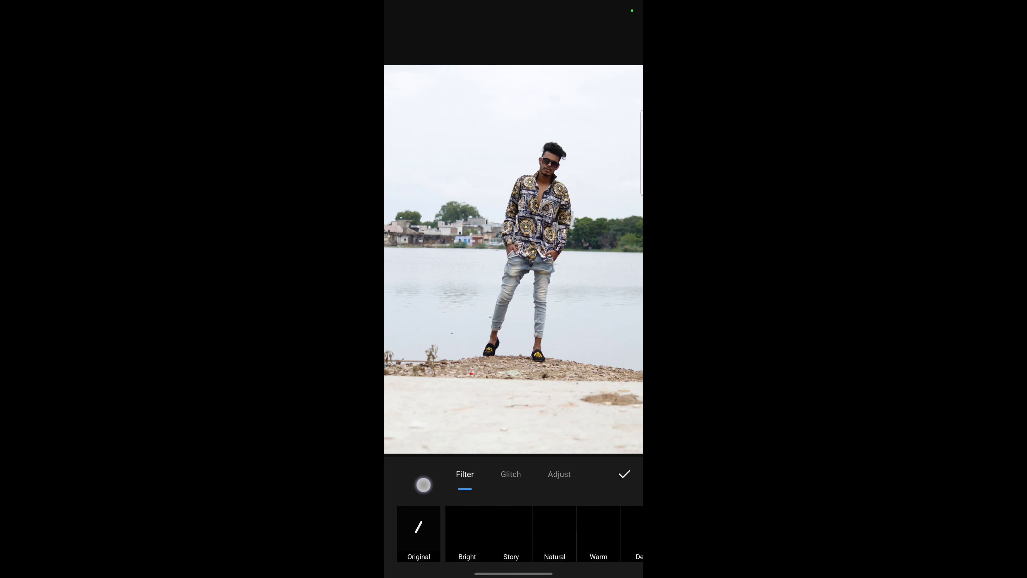
left_click(511, 476)
left_click(549, 478)
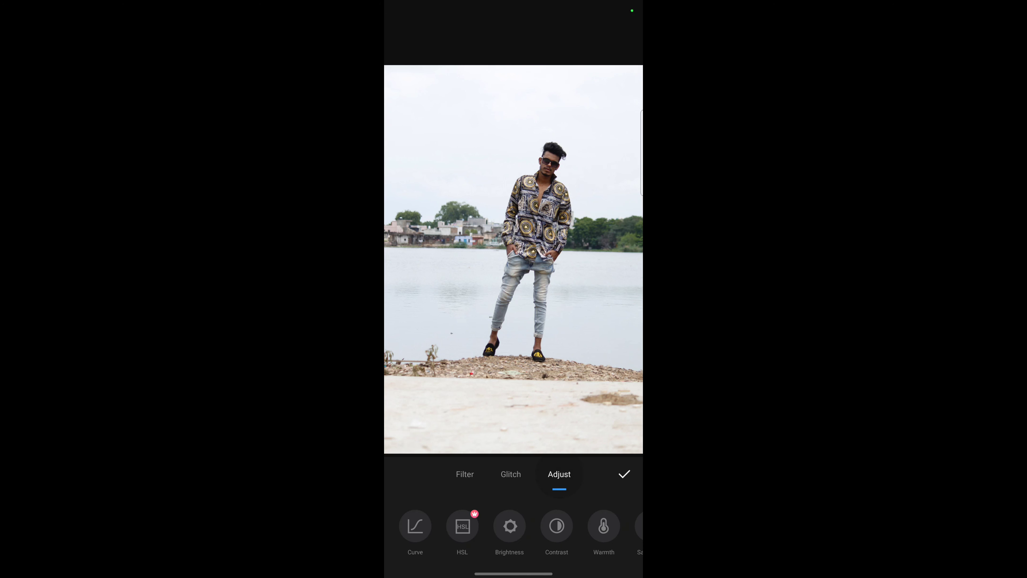
left_click(452, 474)
left_click(473, 534)
left_click(579, 537)
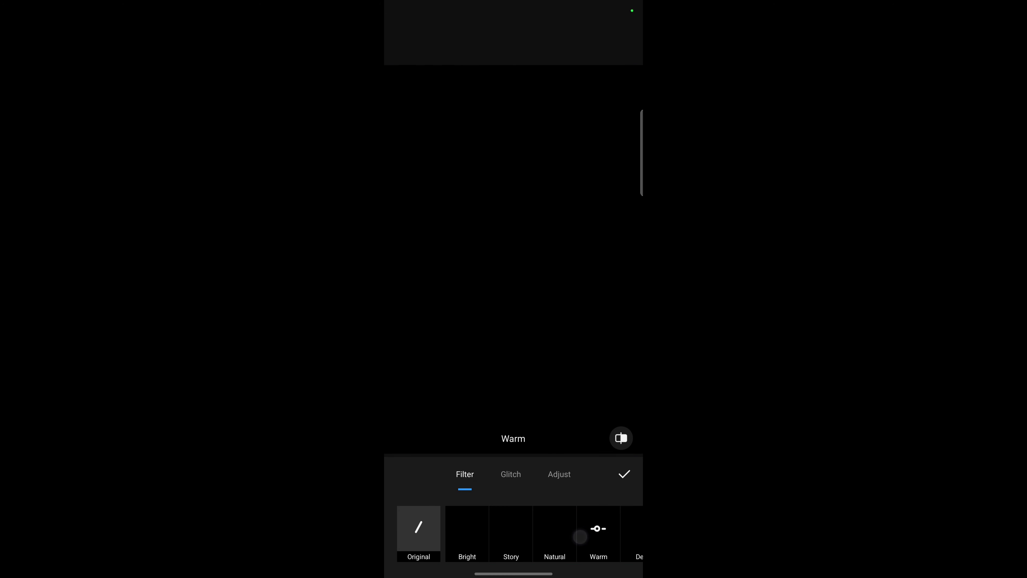
left_click_drag(562, 534, 436, 534)
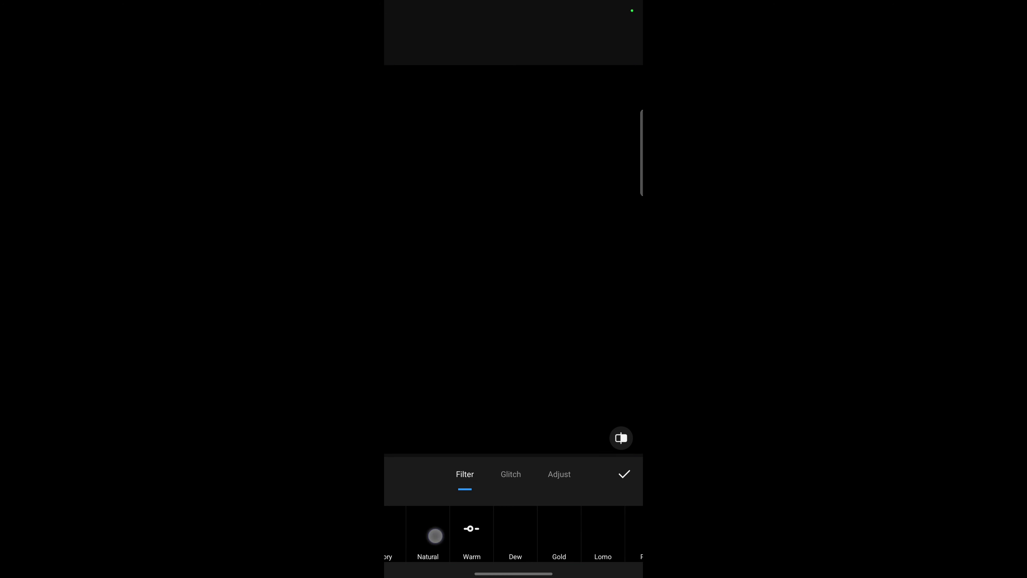
left_click(541, 542)
left_click(465, 522)
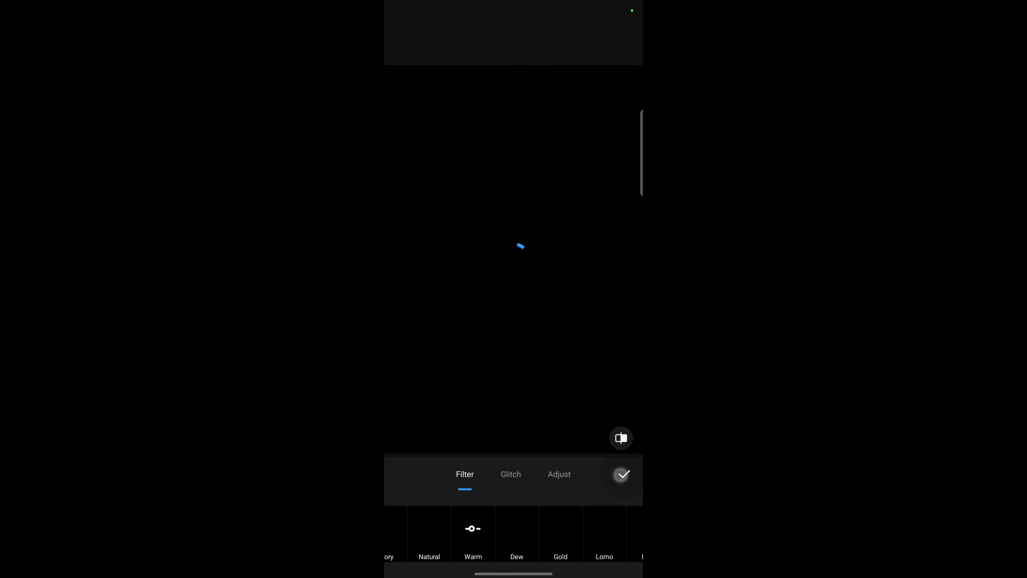
left_click(493, 19)
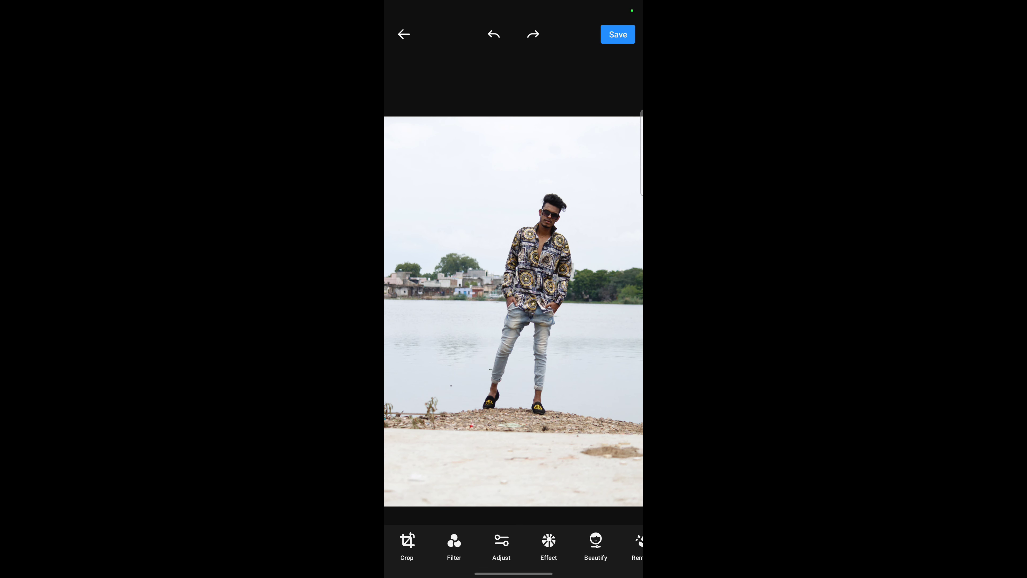
left_click(442, 541)
left_click(467, 533)
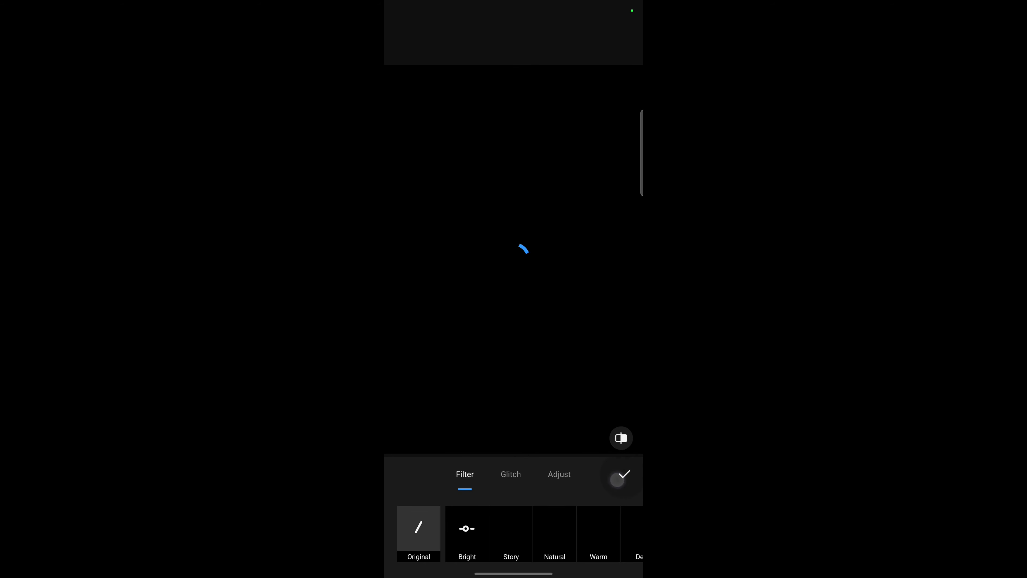
left_click(617, 480)
left_click(487, 37)
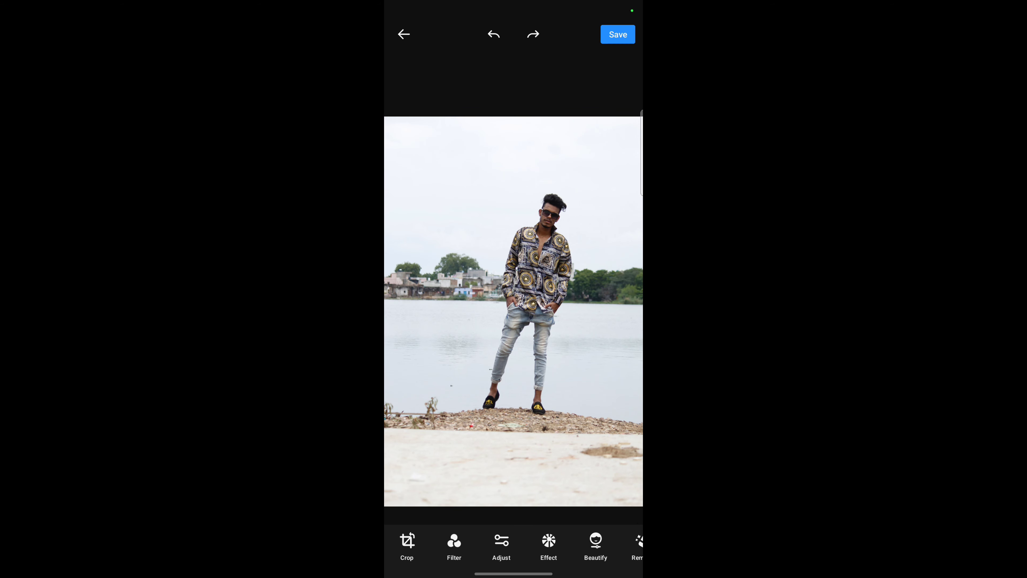
left_click(502, 544)
left_click(511, 474)
left_click(511, 528)
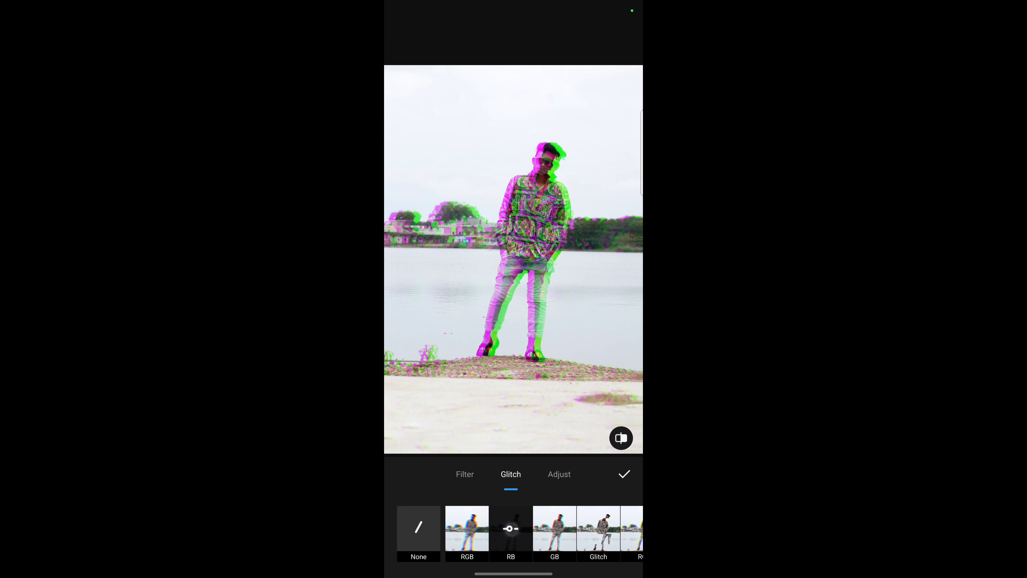
left_click_drag(535, 525, 433, 525)
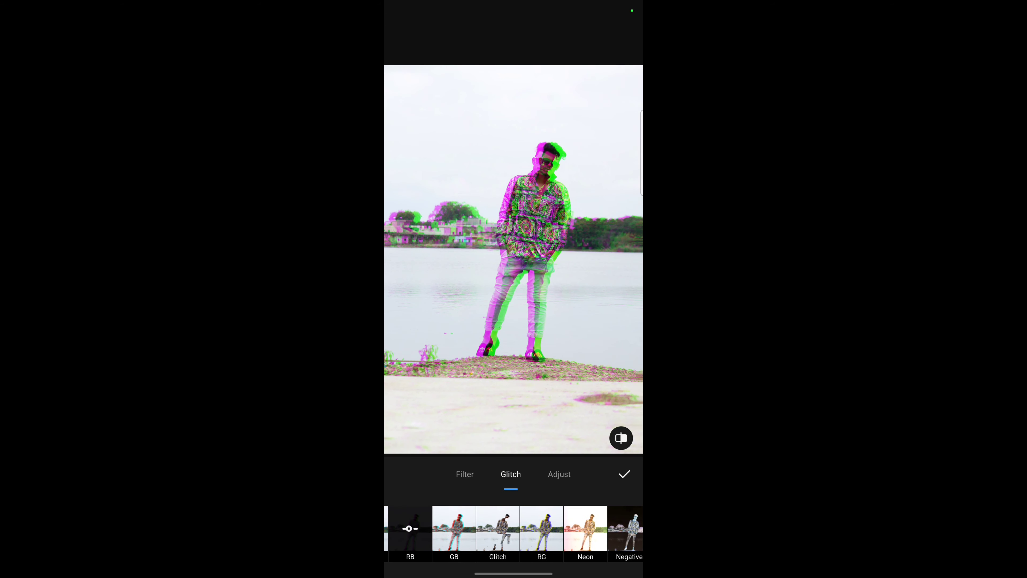
left_click(541, 528)
left_click_drag(541, 528, 445, 528)
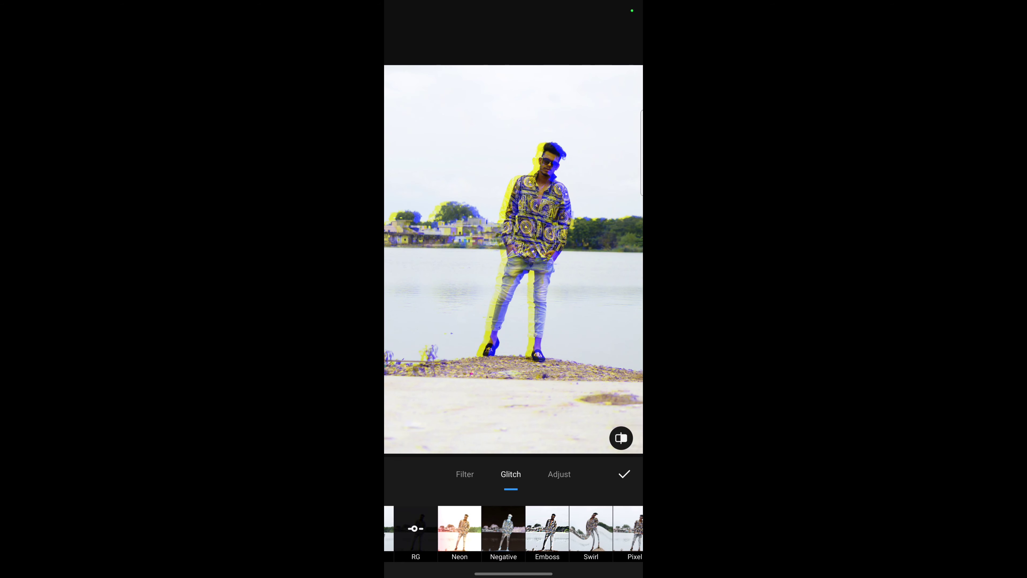
left_click_drag(606, 528, 405, 528)
left_click_drag(538, 528, 631, 528)
left_click_drag(485, 528, 626, 527)
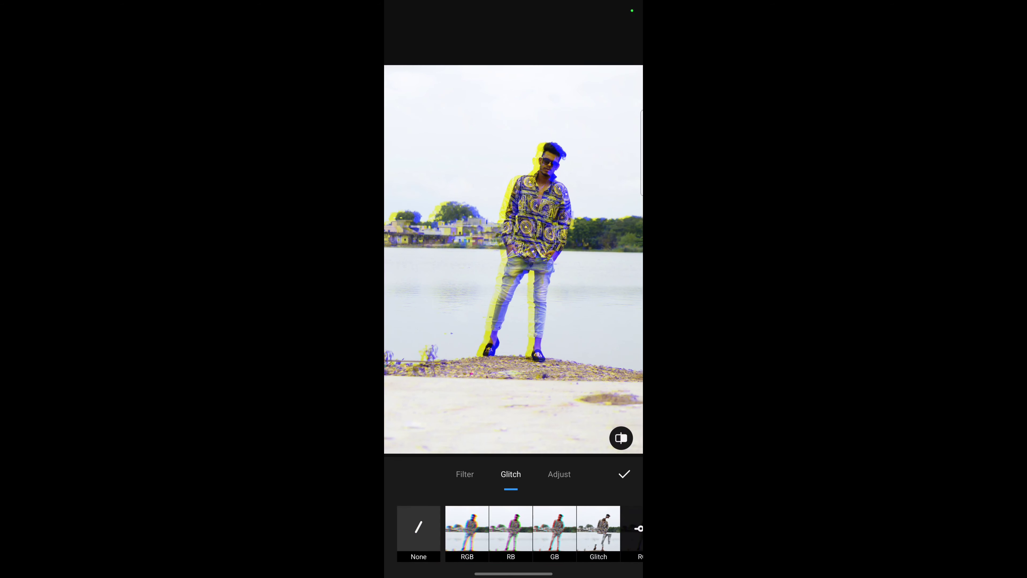
left_click(511, 528)
mouse_move(446, 439)
left_mouse_down()
mouse_move(538, 441)
mouse_move(439, 441)
left_mouse_up()
left_click(467, 528)
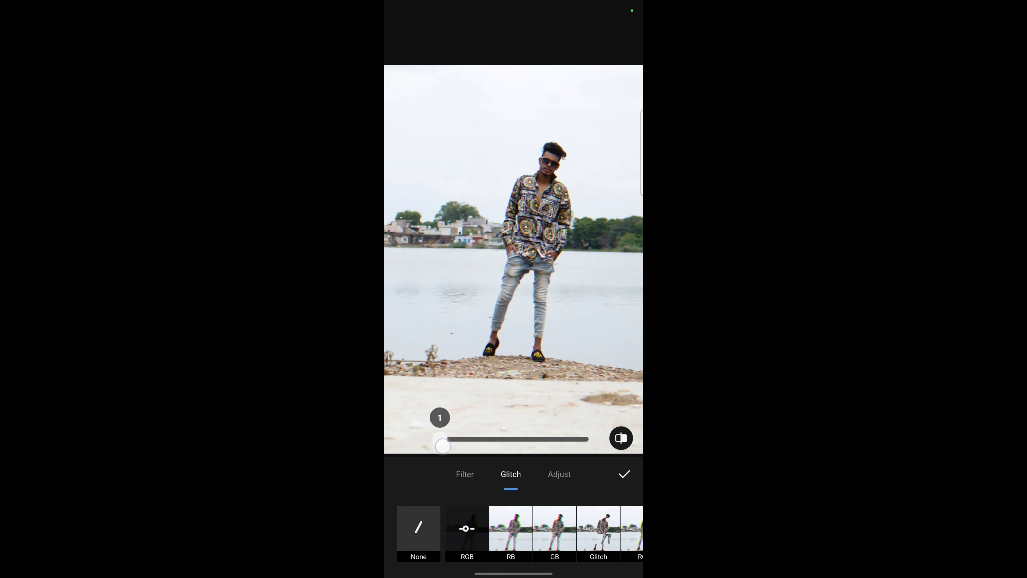
left_click_drag(598, 528, 424, 528)
left_click_drag(598, 528, 424, 528)
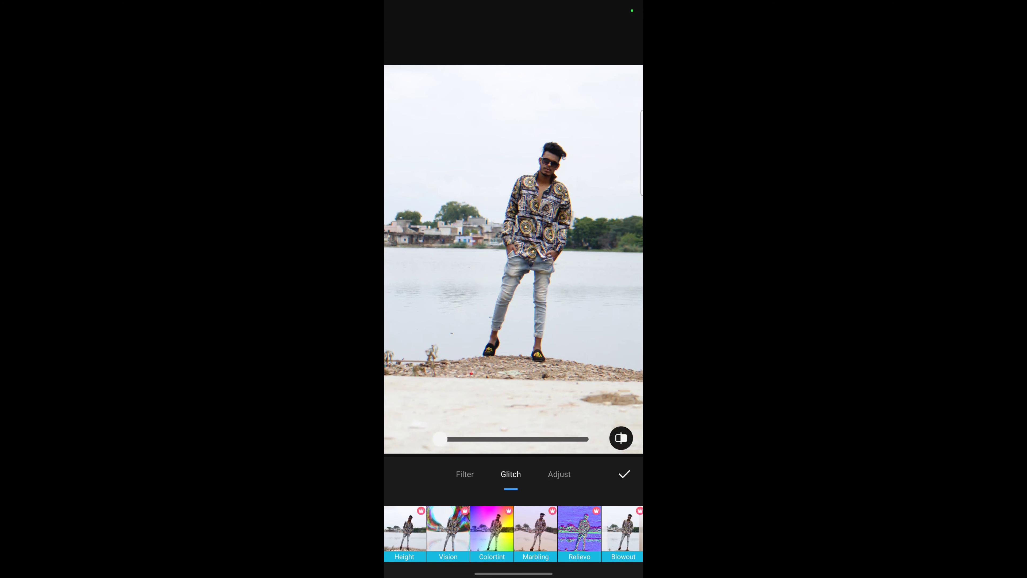
left_click(489, 525)
left_click(448, 528)
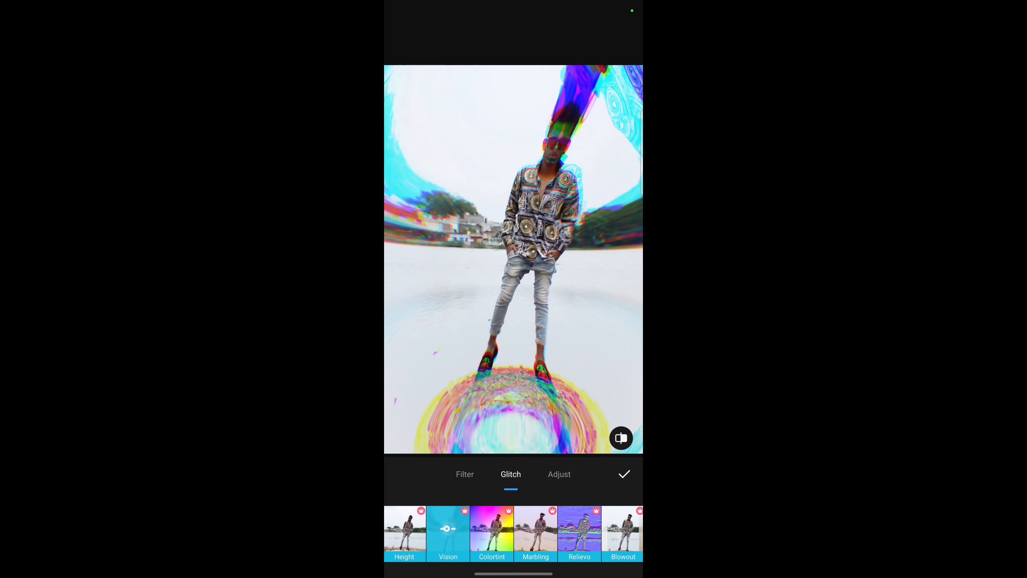
left_click_drag(434, 531, 424, 531)
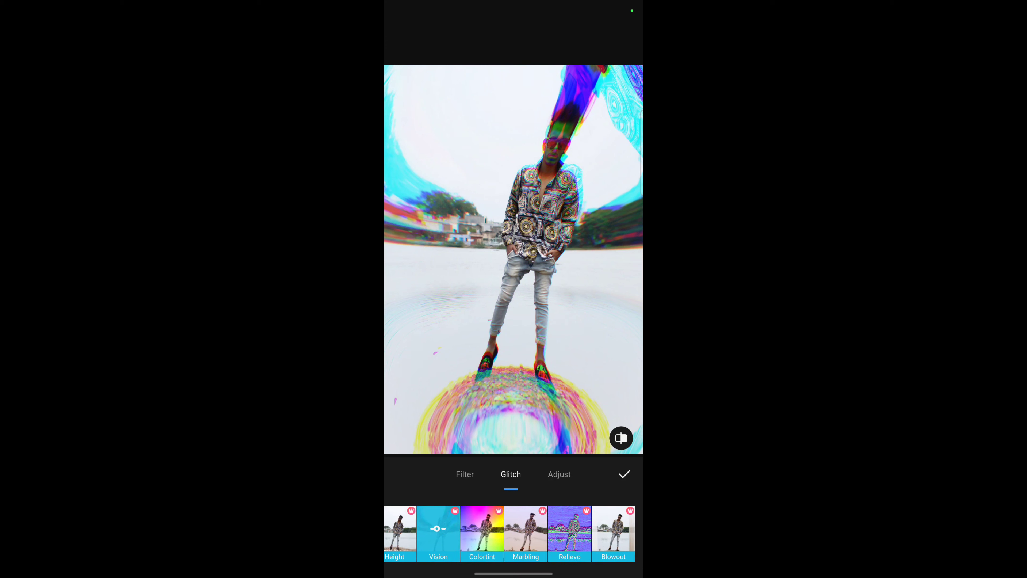
left_click(559, 474)
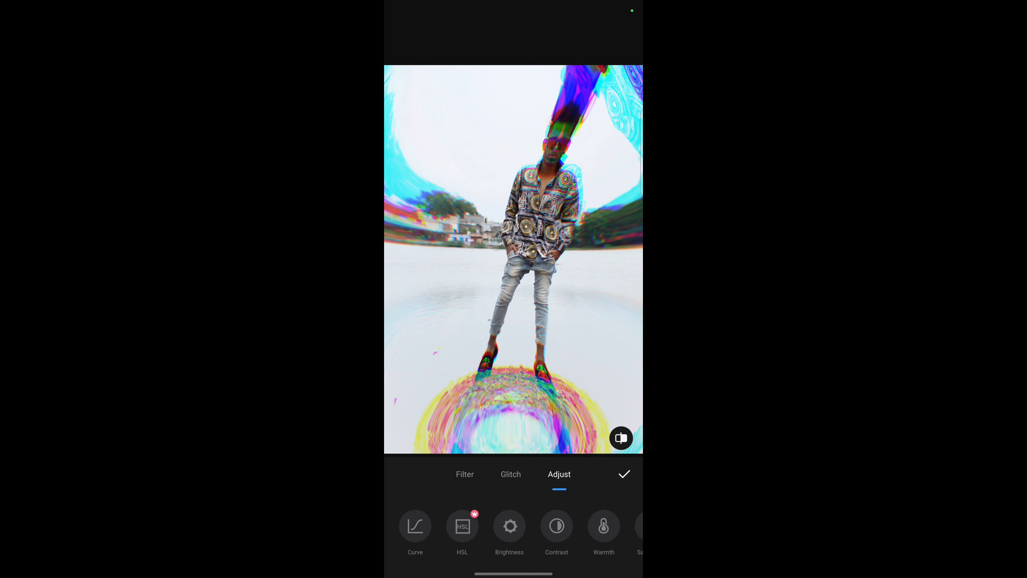
left_click_drag(498, 529, 405, 528)
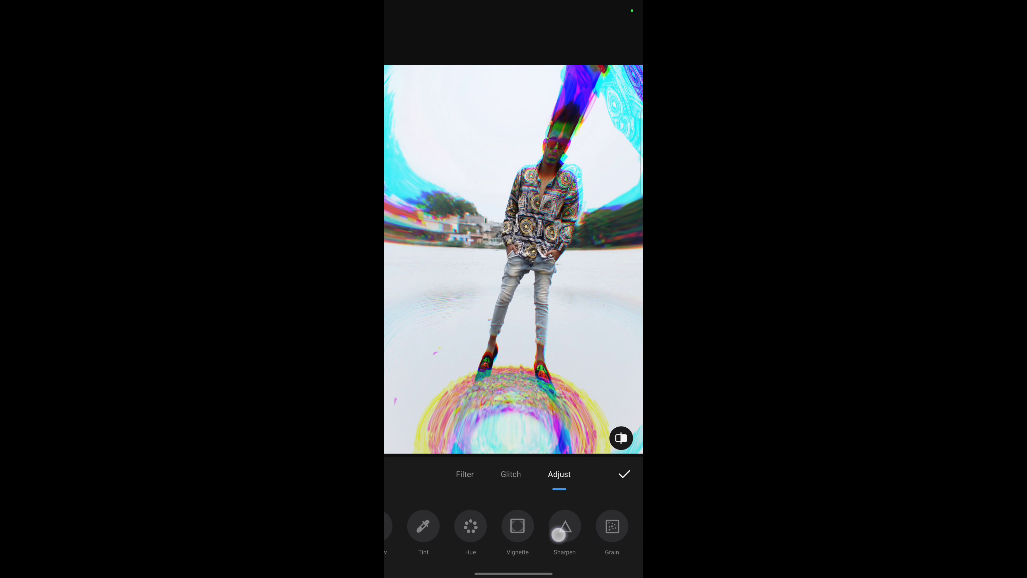
left_click(624, 474)
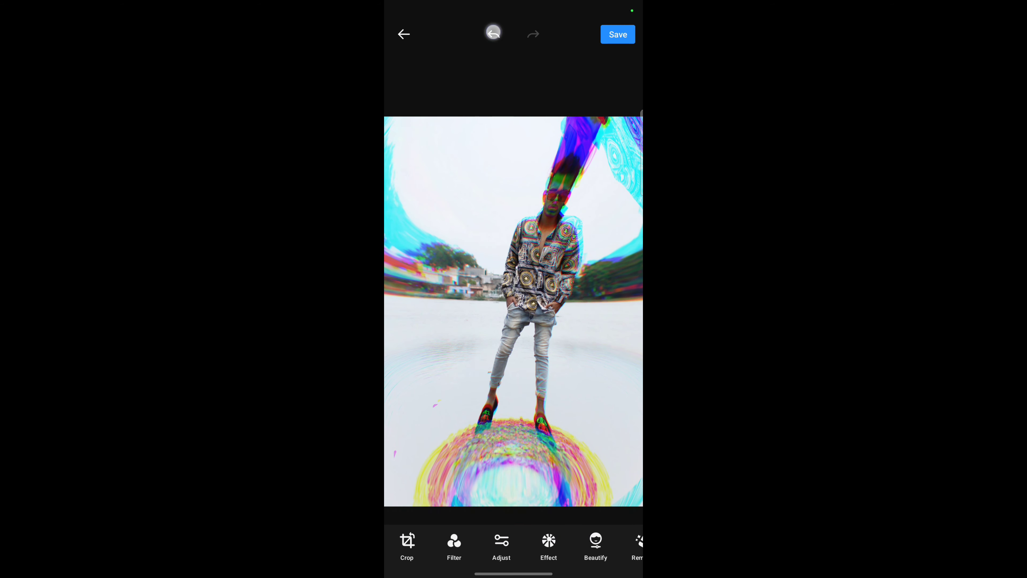
left_click(493, 32)
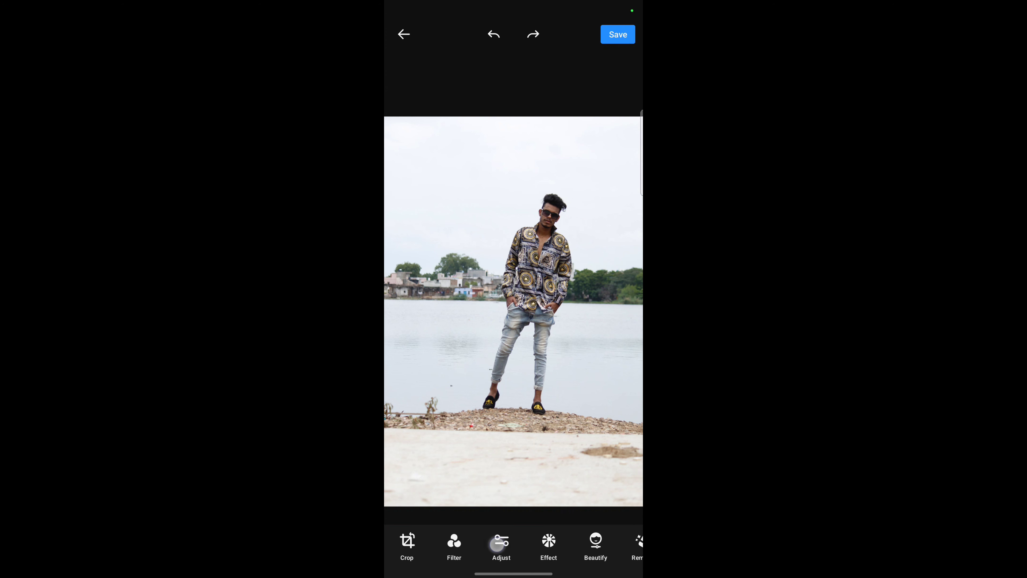
Step: Experiment with tone-curve points and the red channel, discard them, and bring up the HSL editor
left_click(497, 544)
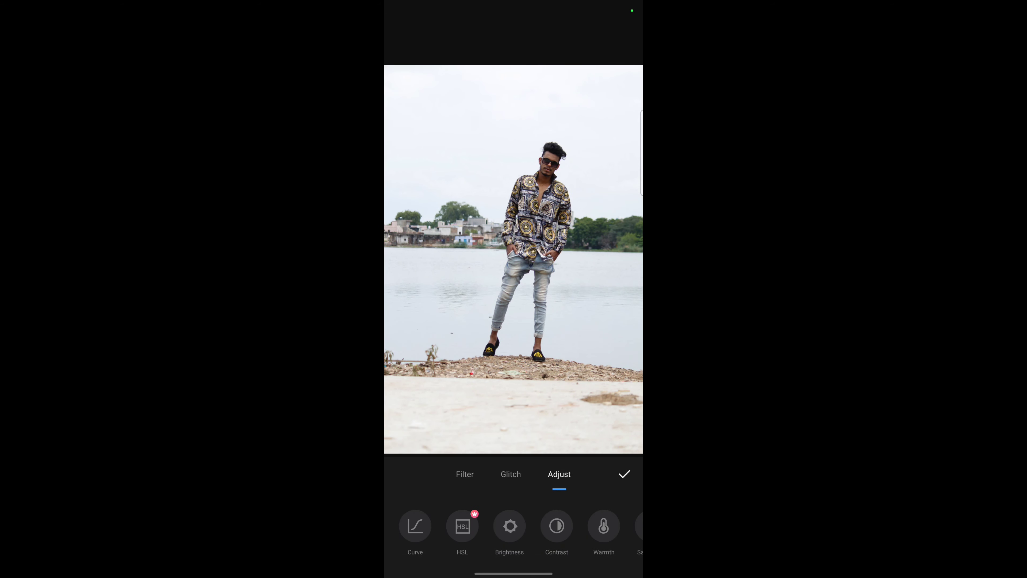
left_click(415, 526)
left_click(562, 328)
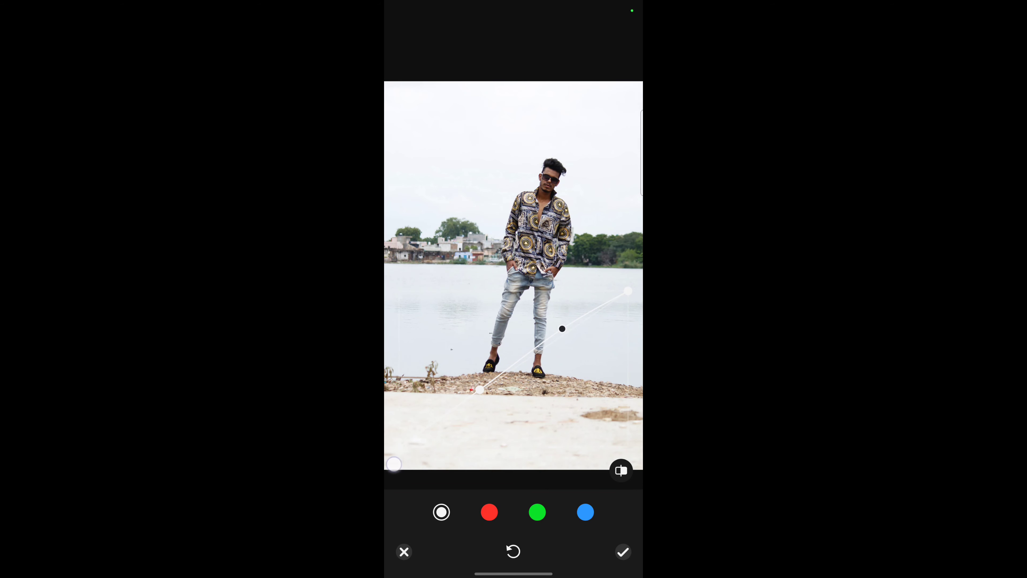
mouse_move(397, 435)
left_mouse_down()
mouse_move(390, 359)
mouse_move(396, 445)
left_mouse_up()
mouse_move(474, 386)
left_mouse_down()
mouse_move(474, 408)
mouse_move(468, 395)
left_mouse_up()
left_click(489, 512)
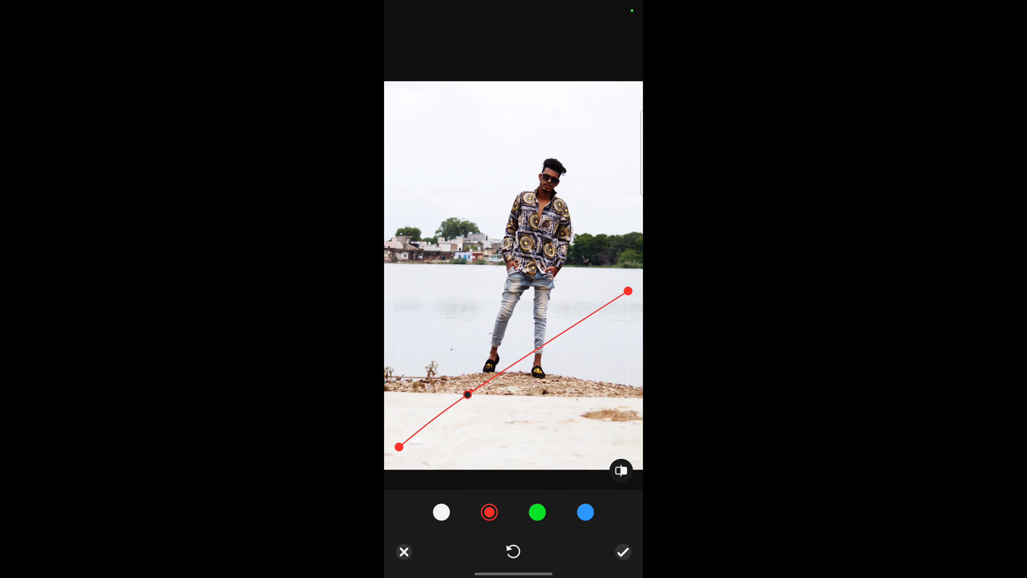
left_click(405, 552)
left_click(462, 525)
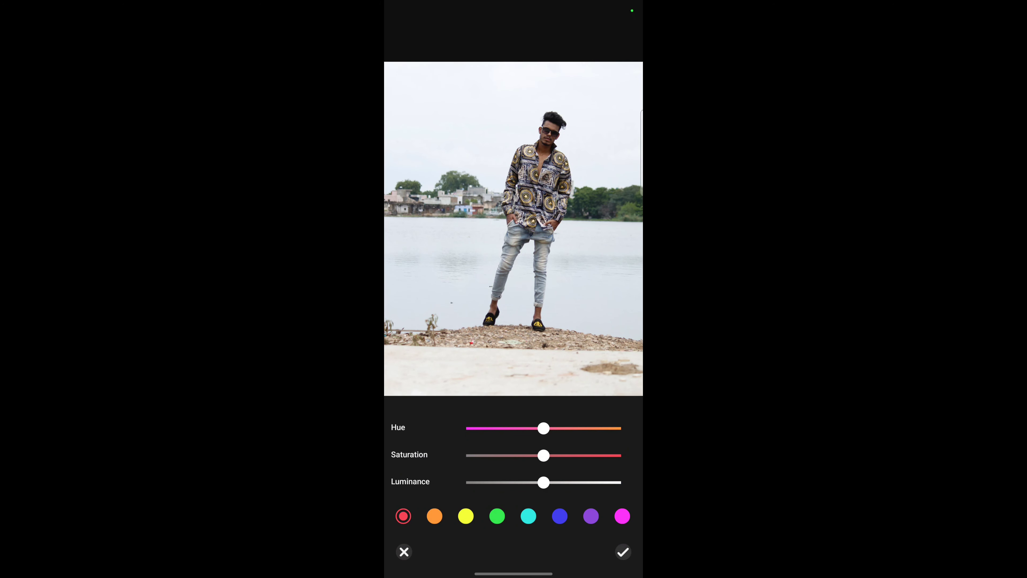
Step: Adjust green (saturation 17), yellow and orange hue, saturation and luminance
left_click(497, 516)
left_click_drag(543, 428, 465, 428)
left_click_drag(543, 455, 479, 455)
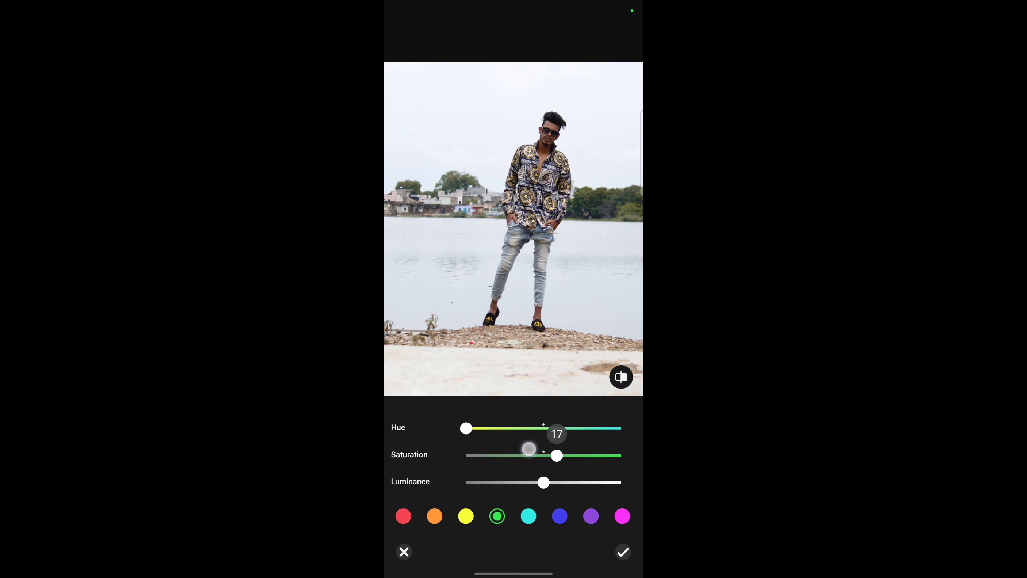
left_click_drag(543, 482, 569, 482)
left_click(466, 516)
left_click_drag(544, 428, 465, 428)
left_click_drag(543, 455, 466, 455)
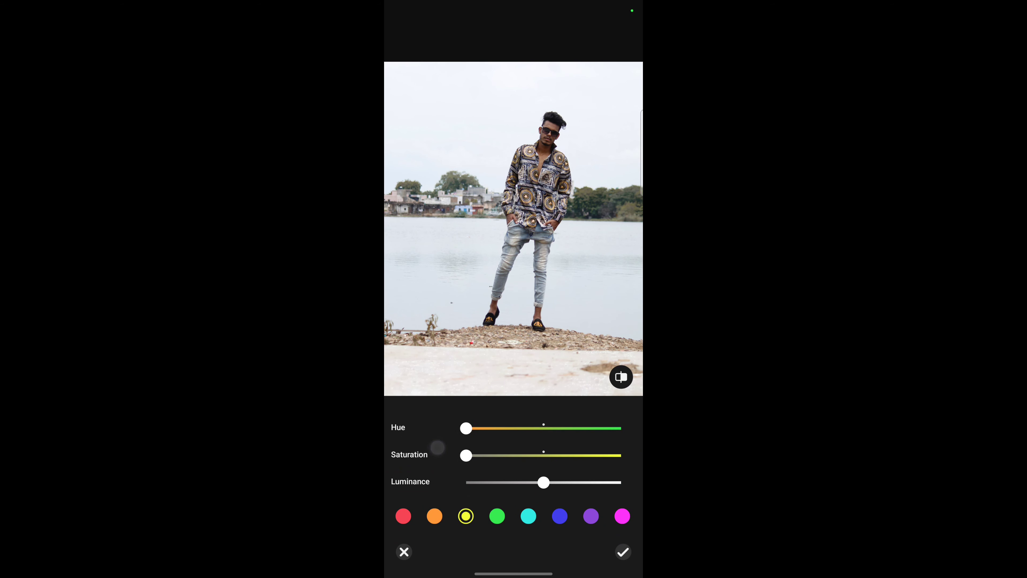
left_click_drag(543, 482, 466, 482)
left_click(435, 516)
left_click_drag(544, 428, 600, 428)
left_click_drag(544, 455, 600, 455)
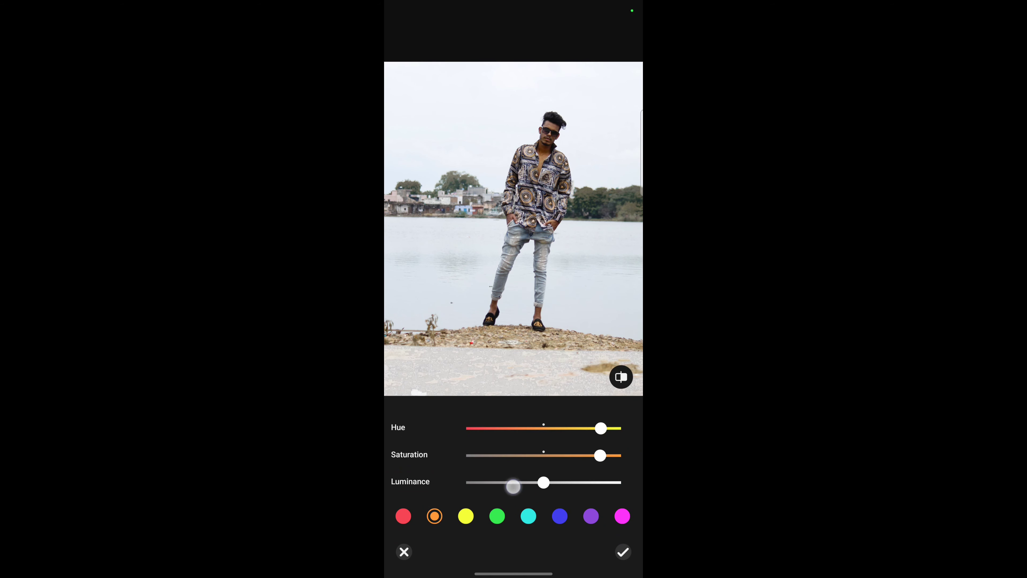
left_click_drag(543, 482, 616, 482)
Step: Push the cyan and blue hues to minimum and raise their saturation and luminance
left_click(497, 516)
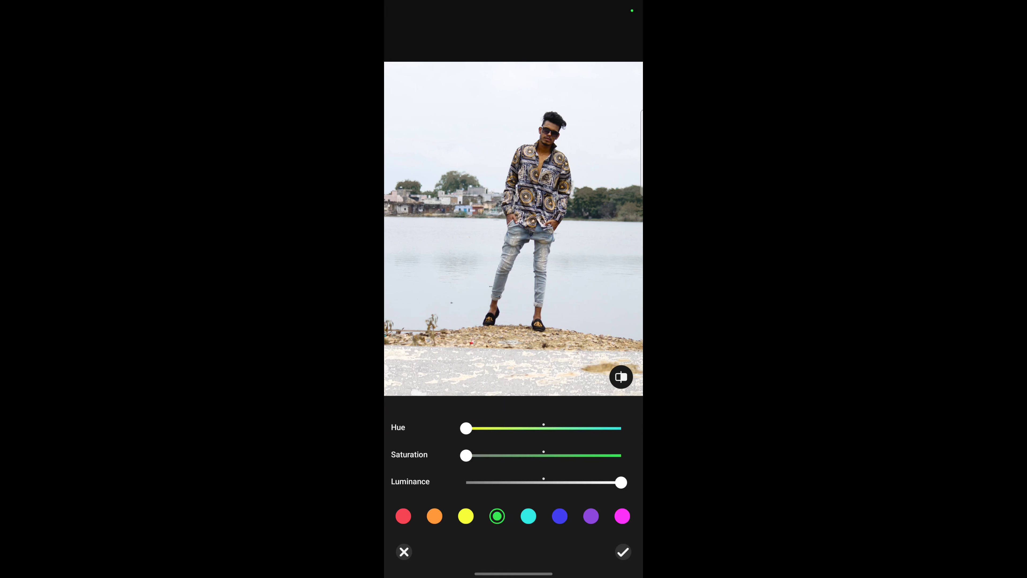
left_click(528, 516)
left_click_drag(544, 428, 466, 428)
mouse_move(543, 456)
left_mouse_down()
mouse_move(455, 452)
mouse_move(614, 455)
left_mouse_up()
left_click_drag(543, 482, 621, 482)
left_click(559, 516)
left_click_drag(543, 428, 432, 429)
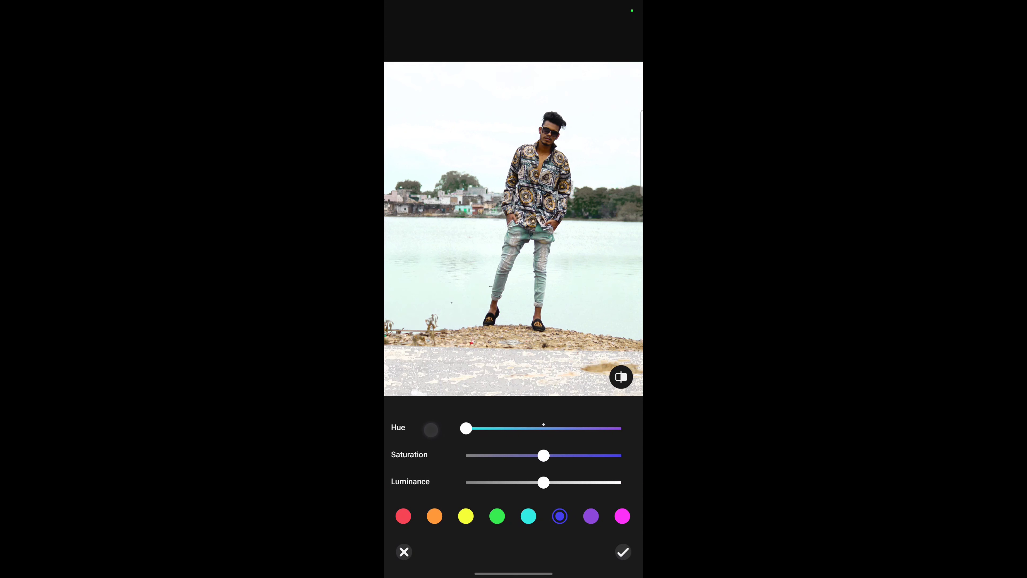
left_click_drag(543, 455, 639, 479)
left_click(497, 516)
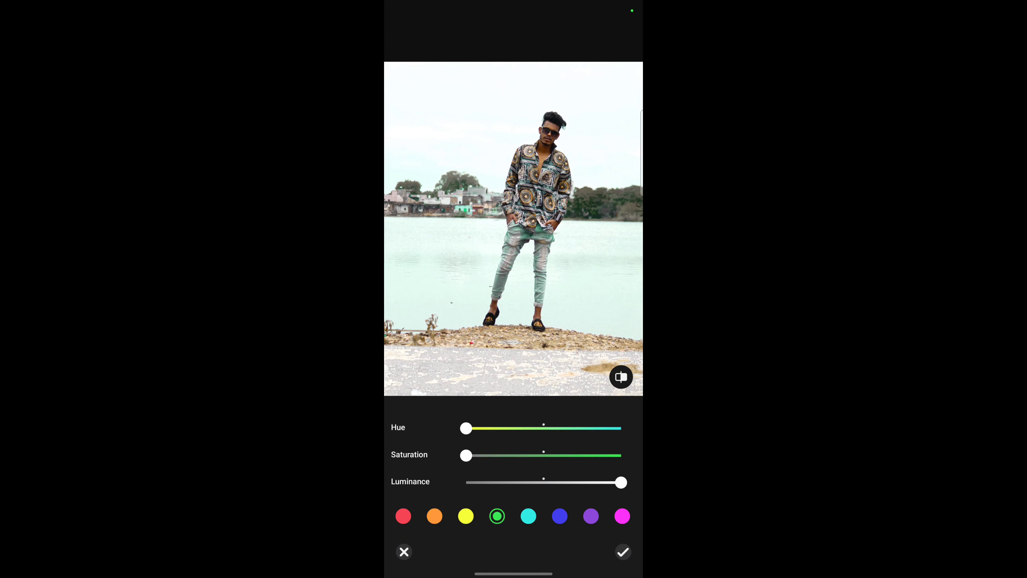
Step: Retune orange hue to 56, shift blue hue, set cyan hue to -66, and confirm HSL
left_click(433, 515)
left_click_drag(612, 482, 580, 482)
mouse_move(601, 455)
left_mouse_down()
mouse_move(511, 455)
mouse_move(601, 455)
mouse_move(585, 432)
mouse_move(563, 428)
mouse_move(563, 468)
mouse_move(631, 491)
left_mouse_up()
left_click(591, 516)
left_click(528, 516)
left_click(560, 516)
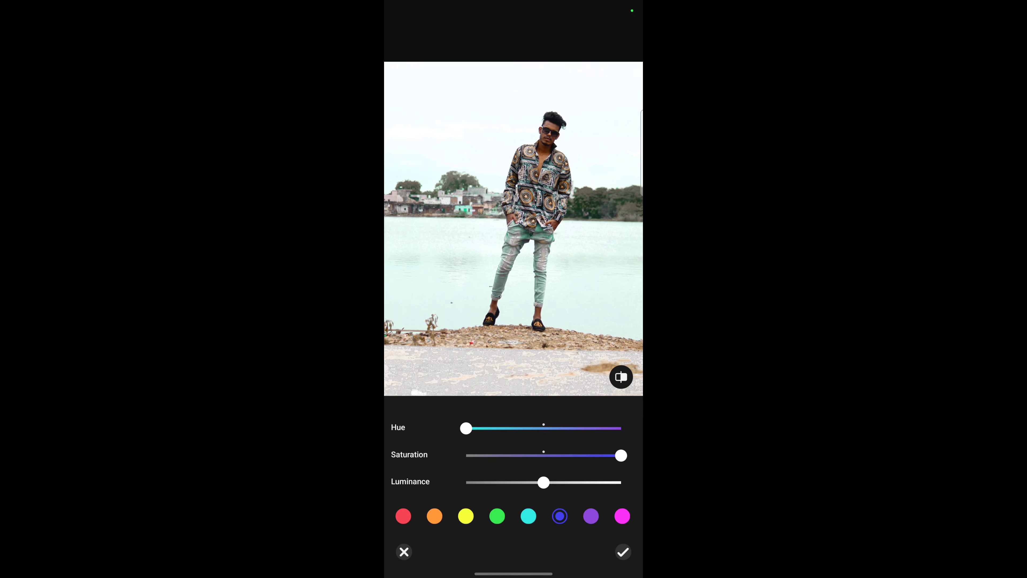
left_click_drag(467, 428, 616, 430)
left_click(528, 516)
mouse_move(506, 430)
left_mouse_down()
mouse_move(602, 429)
mouse_move(558, 449)
left_mouse_up()
mouse_move(437, 430)
left_mouse_down()
mouse_move(475, 425)
mouse_move(401, 427)
left_mouse_up()
left_click(623, 552)
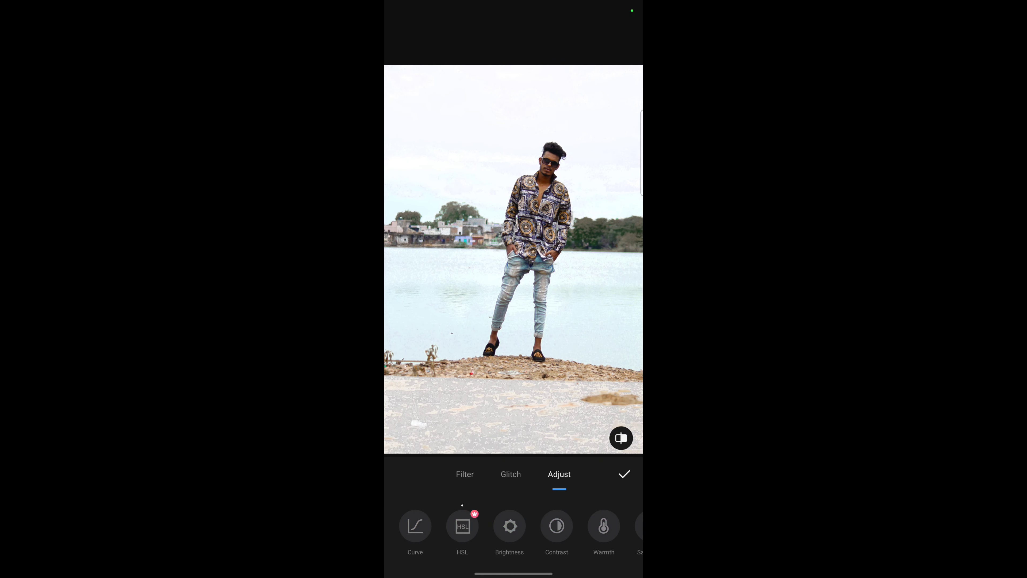
Step: Try the brightness, contrast, warmth, saturation and fade sliders on the lake photo
left_click(501, 525)
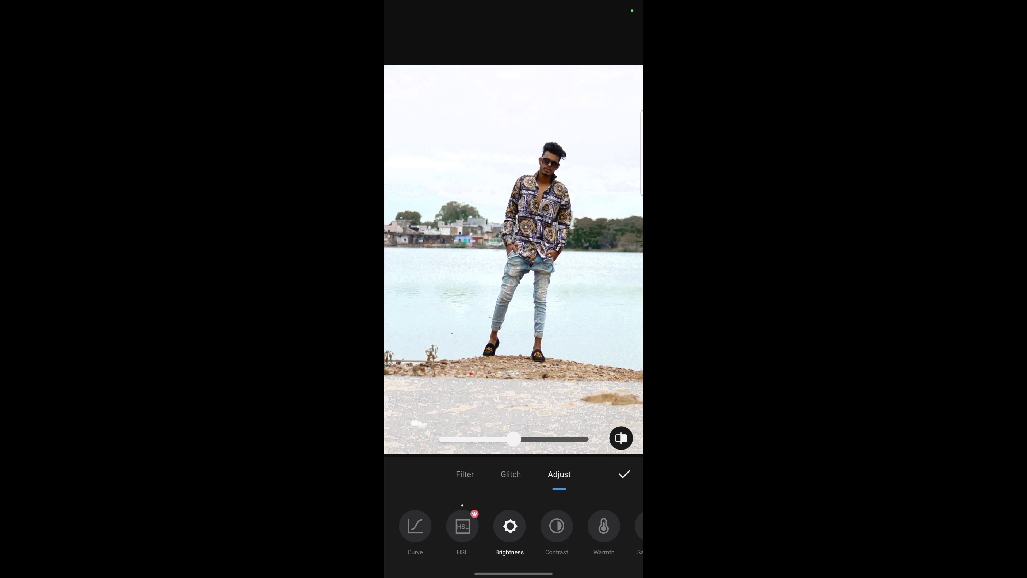
mouse_move(514, 439)
left_mouse_down()
mouse_move(569, 439)
mouse_move(451, 424)
left_mouse_up()
left_click(556, 526)
left_click(603, 526)
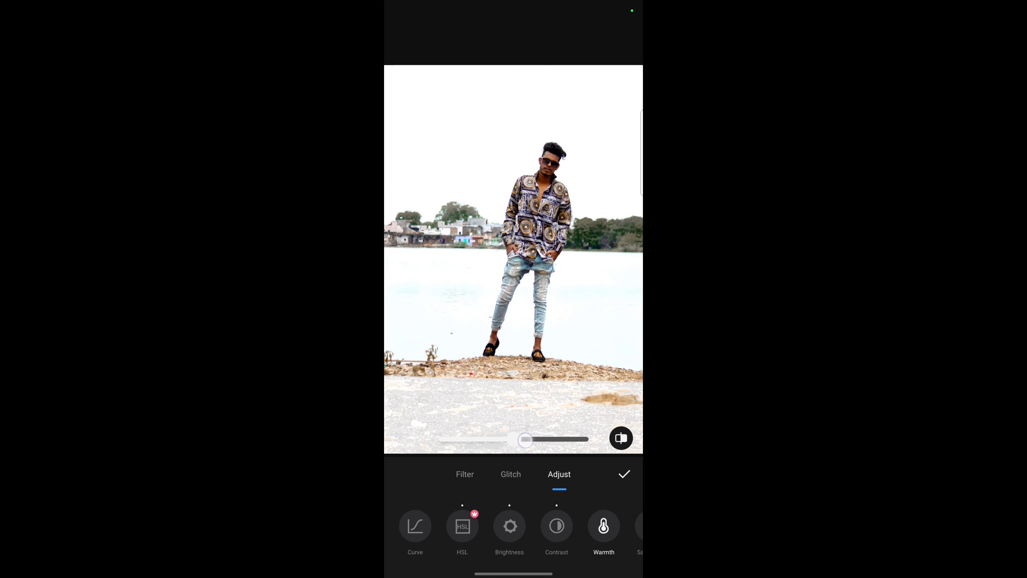
left_click_drag(525, 440, 560, 417)
left_click_drag(552, 542, 410, 528)
left_click(538, 526)
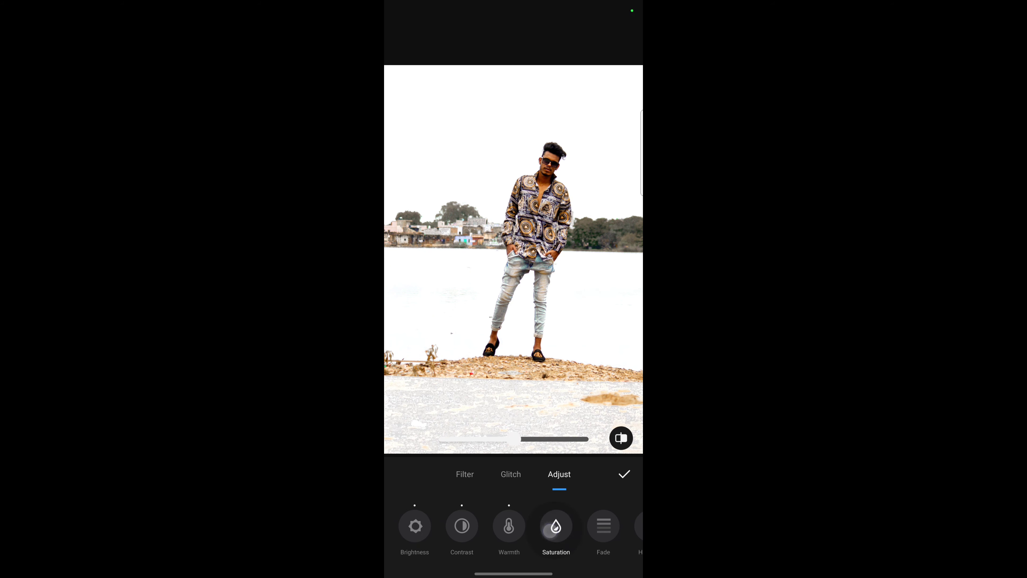
left_click_drag(514, 439, 568, 439)
left_click_drag(509, 521, 429, 522)
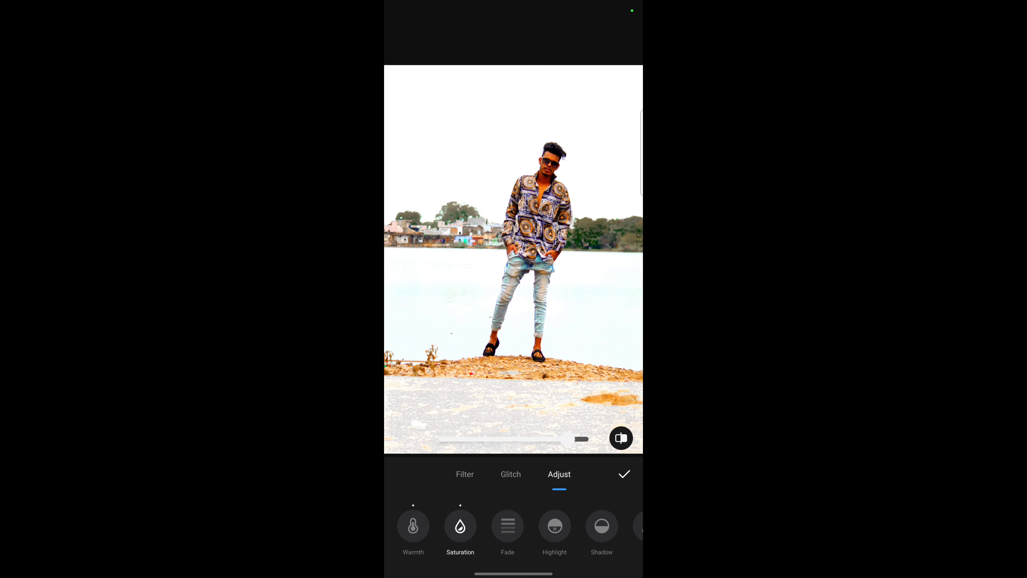
left_click(507, 525)
mouse_move(442, 439)
left_mouse_down()
mouse_move(563, 446)
mouse_move(550, 470)
left_mouse_up()
Step: Apply highlights and heavy grain (about 99), then undo all edits back to the original
left_click(555, 526)
left_click_drag(587, 526, 412, 523)
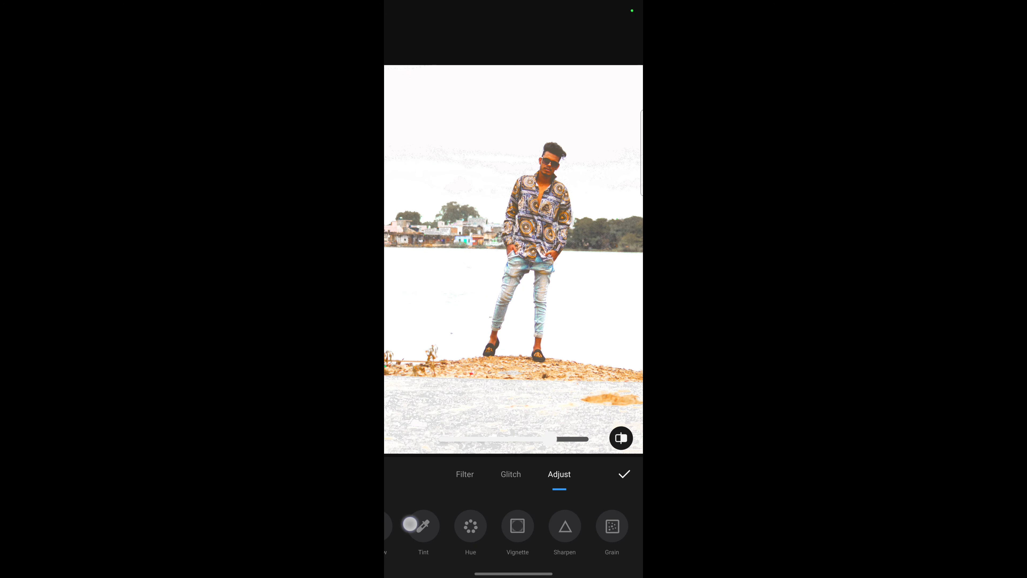
left_click(518, 526)
left_click(470, 525)
left_click(565, 526)
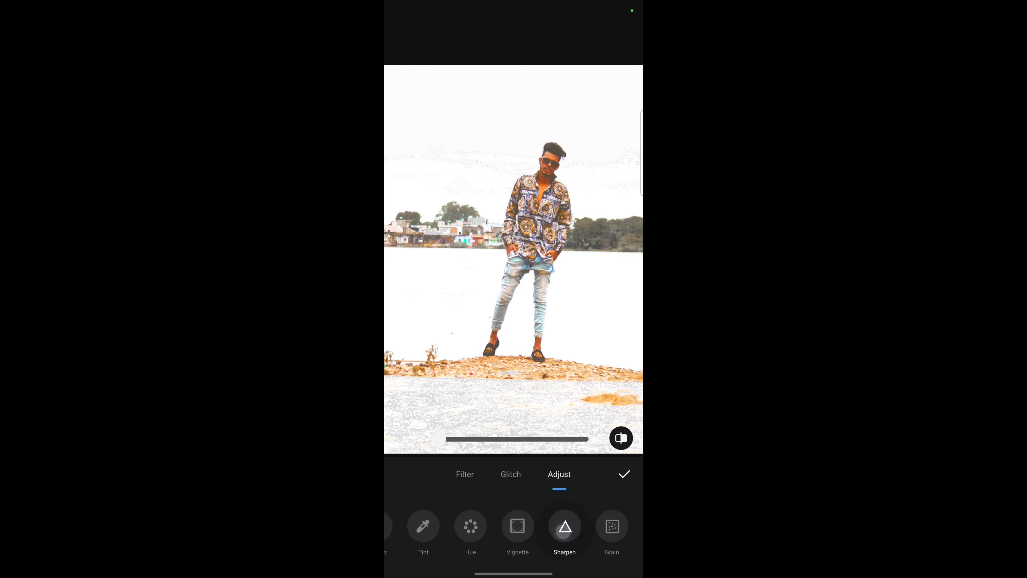
left_click(612, 525)
left_click_drag(438, 438, 570, 439)
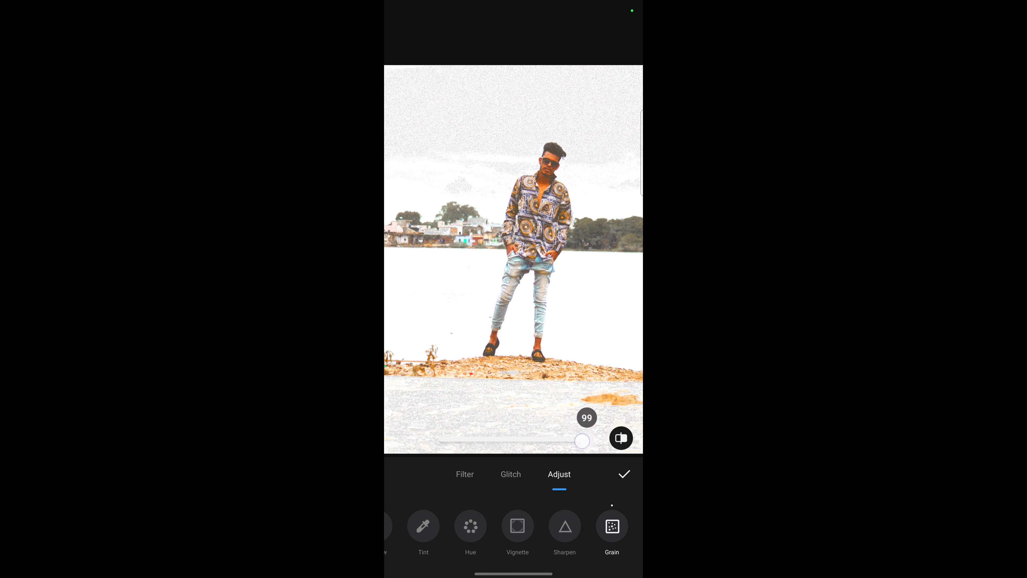
left_click(624, 473)
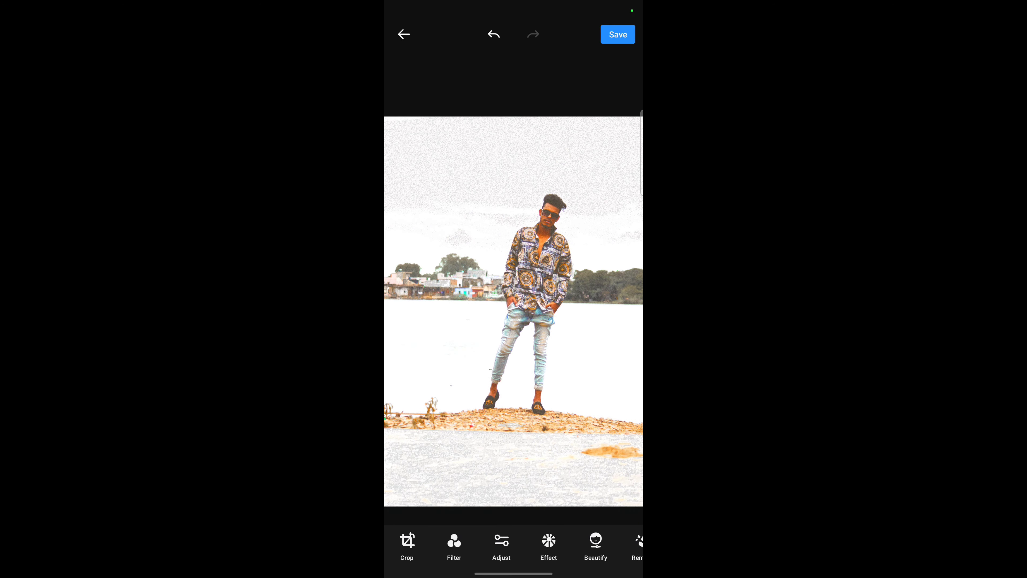
left_click(494, 35)
left_click(494, 34)
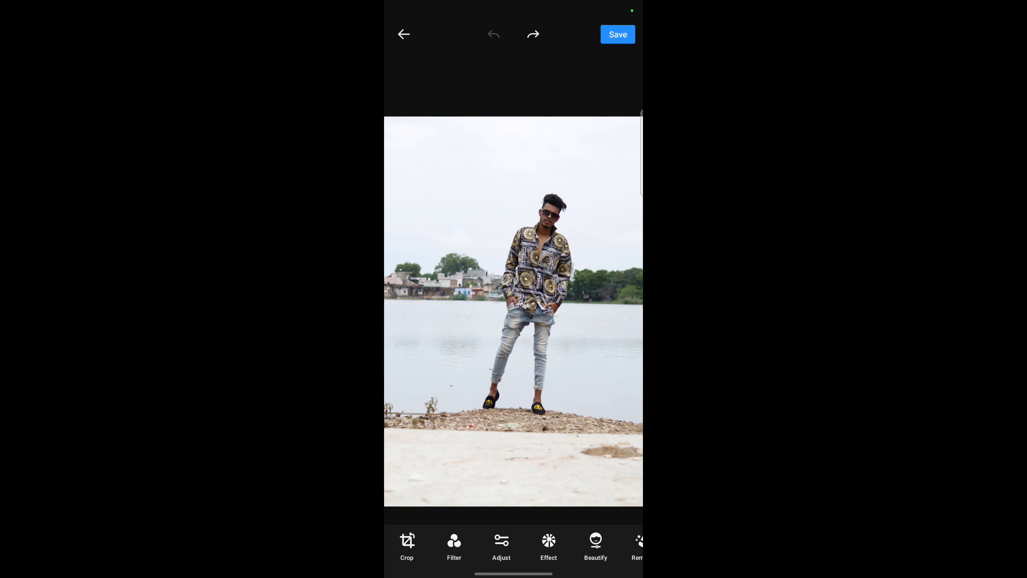
Step: Pick the HA2 halo from Light fx after trying HA1 and HA3
left_click(548, 544)
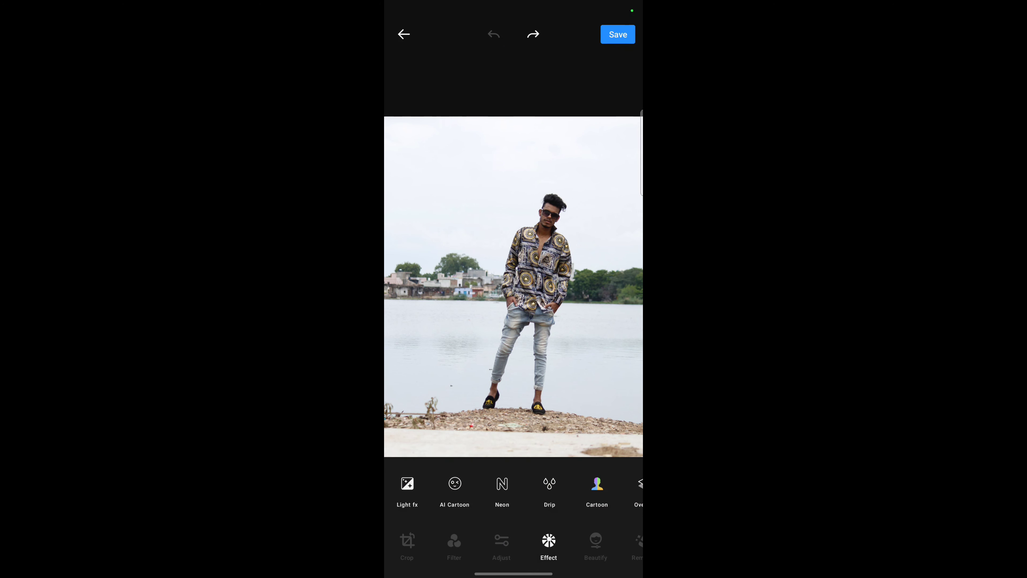
mouse_move(586, 490)
left_mouse_down()
mouse_move(381, 489)
mouse_move(607, 492)
left_mouse_up()
left_click(403, 500)
left_click(501, 514)
left_click(582, 514)
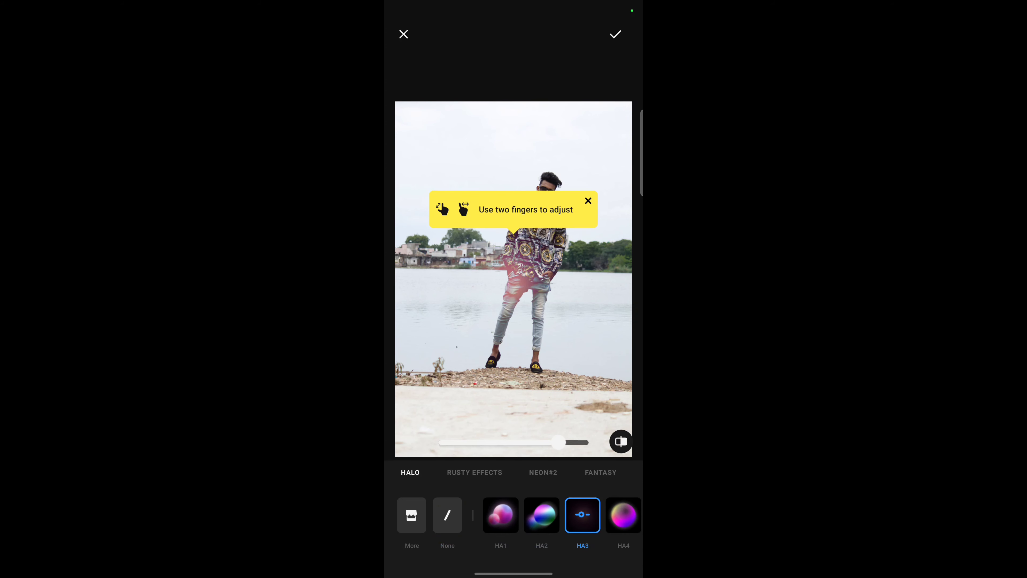
left_click(542, 515)
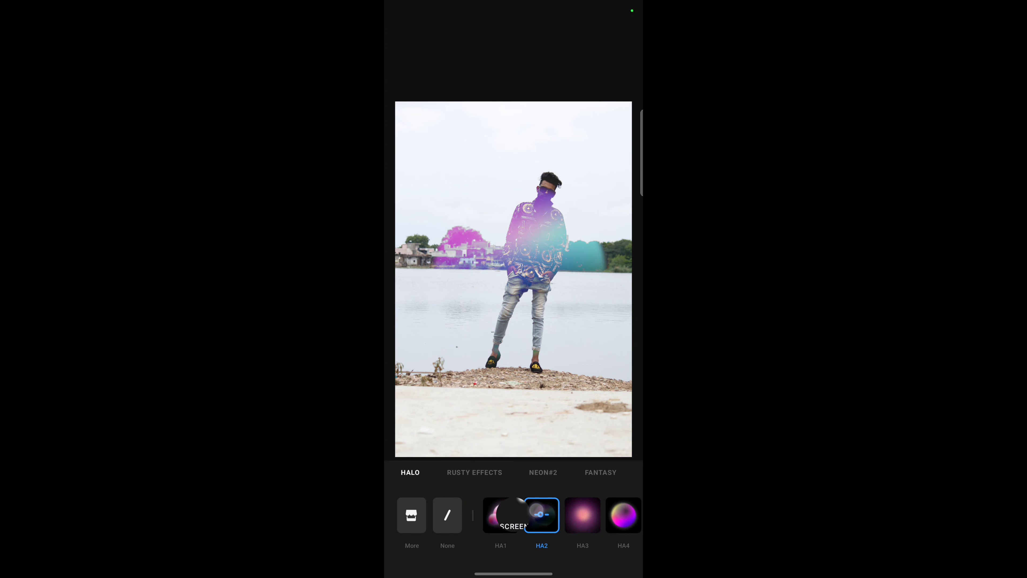
Step: Set the halo blend mode to Screen after comparing Normal and Lighten
left_click(542, 514)
left_click(418, 526)
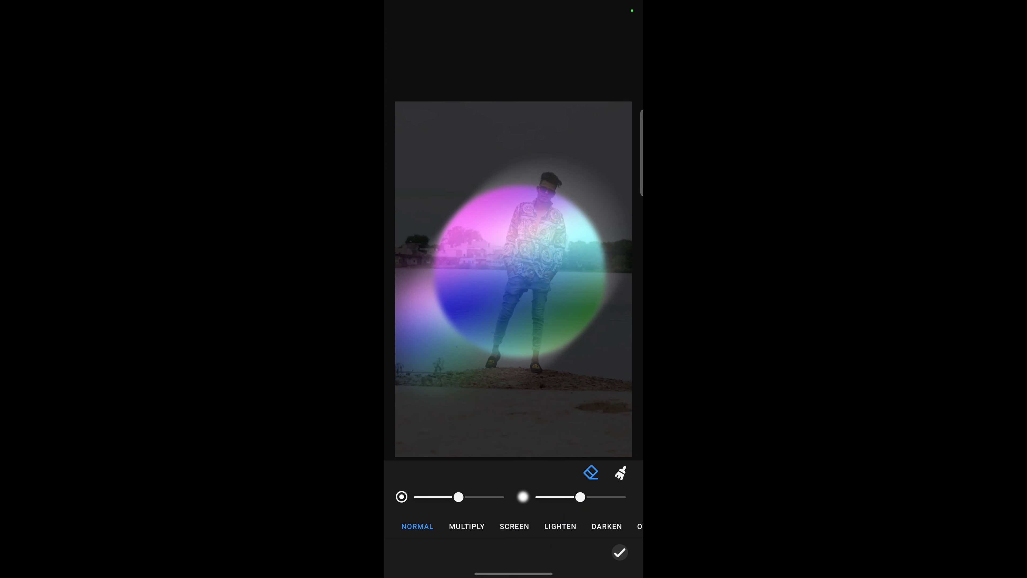
left_click(467, 525)
left_click(510, 526)
left_click(557, 526)
left_click(527, 525)
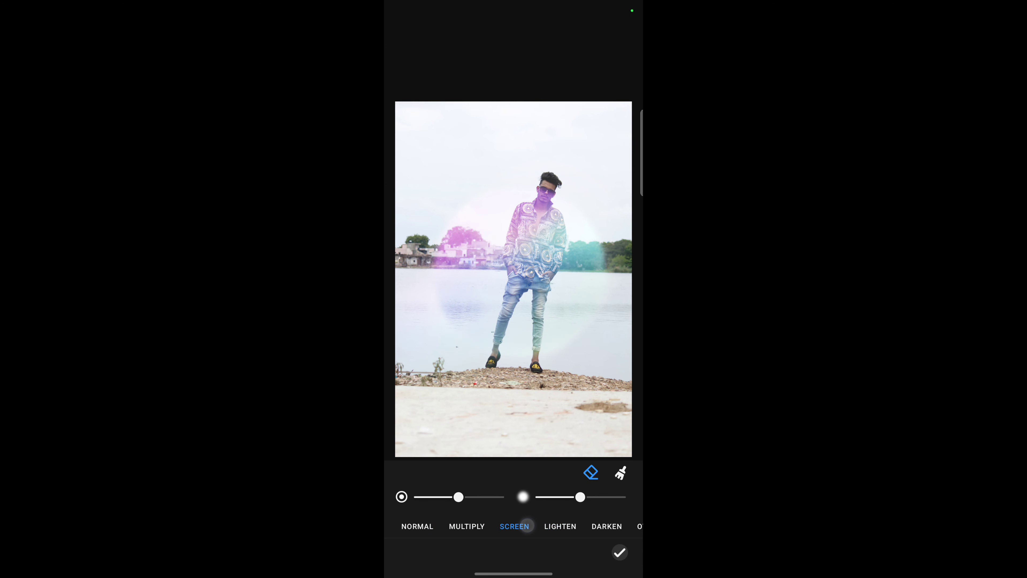
left_click(619, 551)
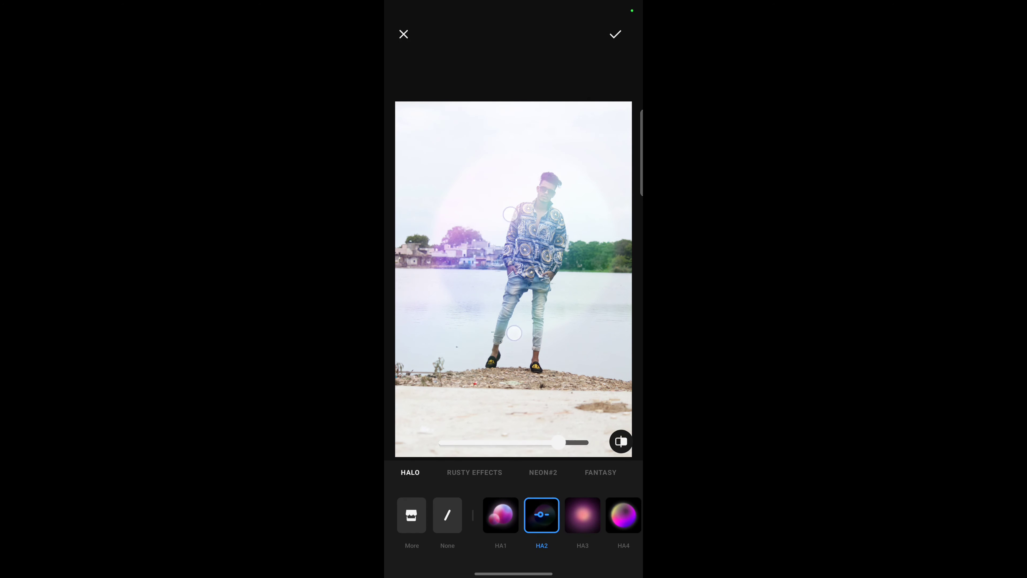
Step: Raise the halo strength to 100, move it over the man, and compare with the original
left_click_drag(491, 325, 502, 459)
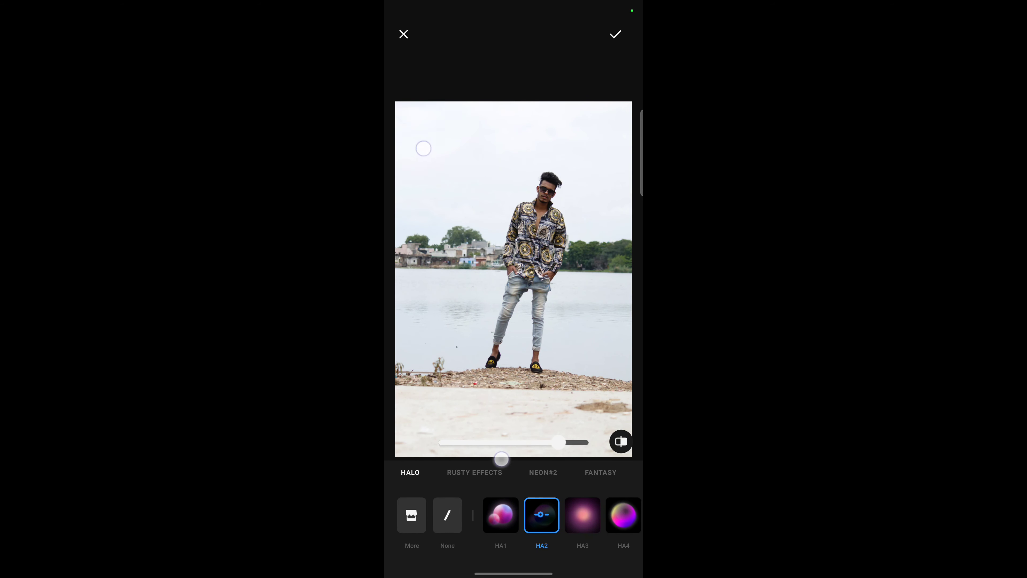
left_click_drag(441, 447, 589, 443)
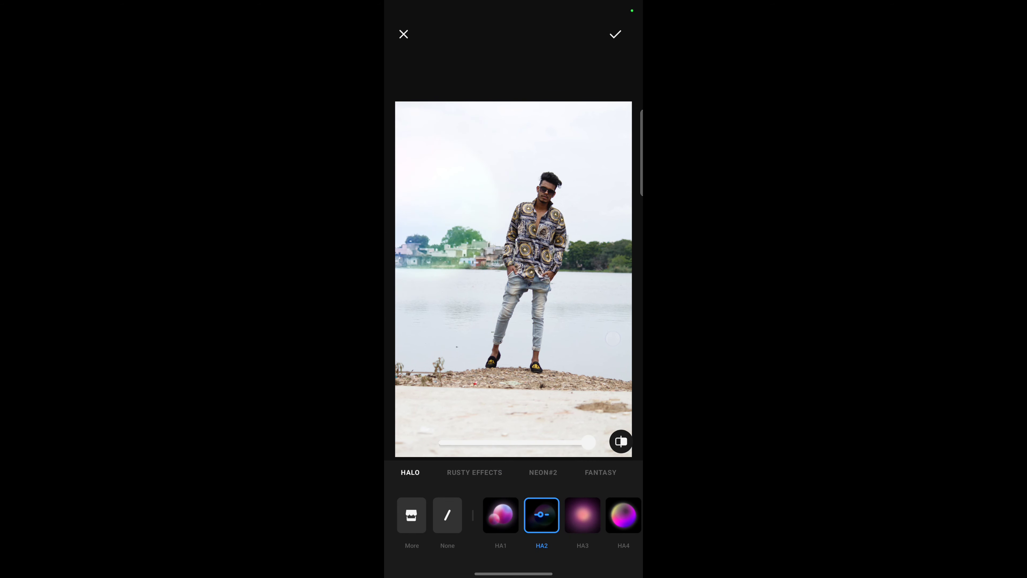
left_click_drag(490, 232, 605, 271)
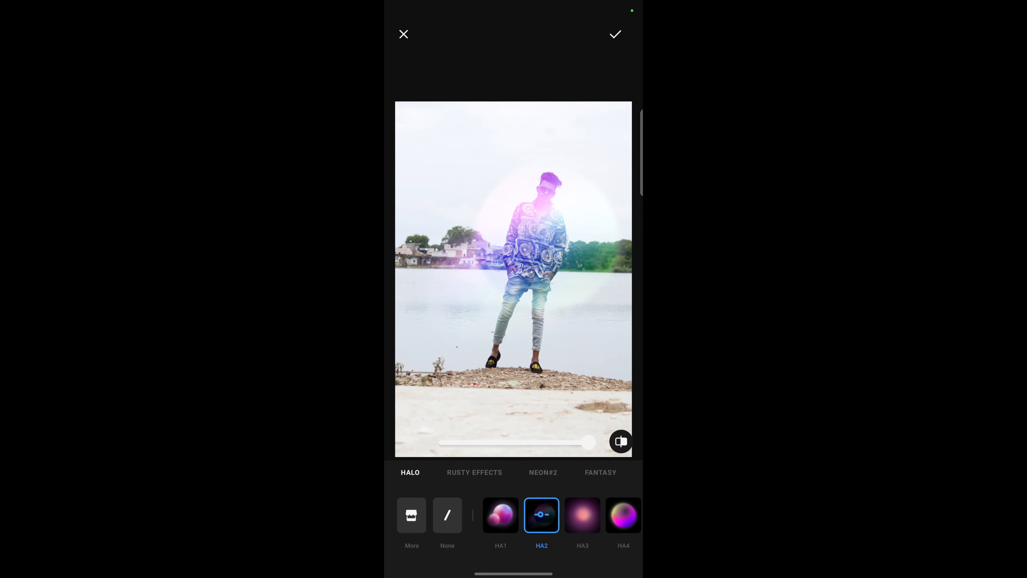
left_click(620, 441)
left_click(621, 441)
left_click_drag(586, 515, 404, 514)
Step: Preview rust effects RE1, RE5 and RE6 and neon NE2 and NE3, then leave without applying
left_click(423, 515)
left_click(586, 514)
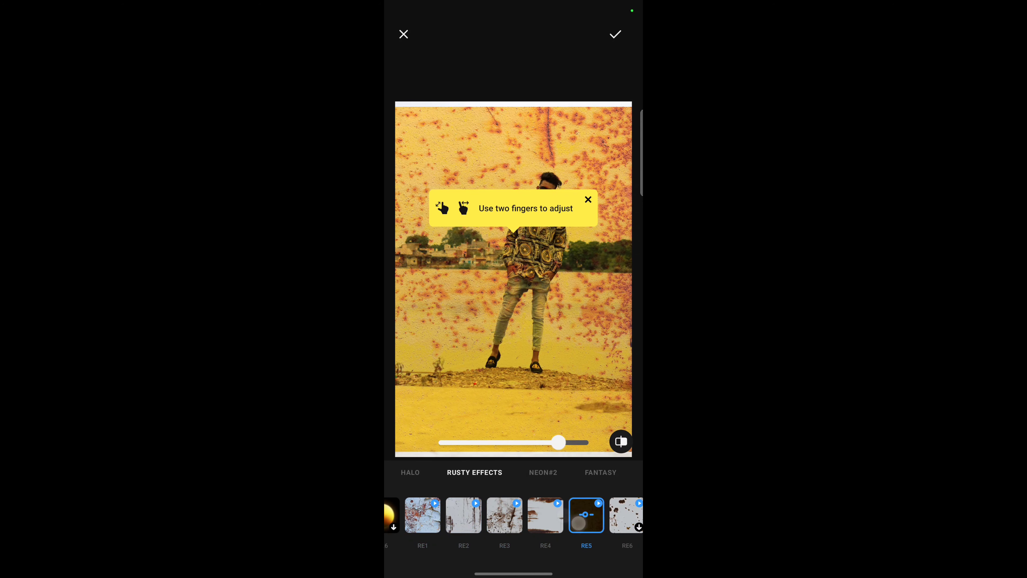
left_click_drag(586, 525, 465, 525)
left_click(614, 552)
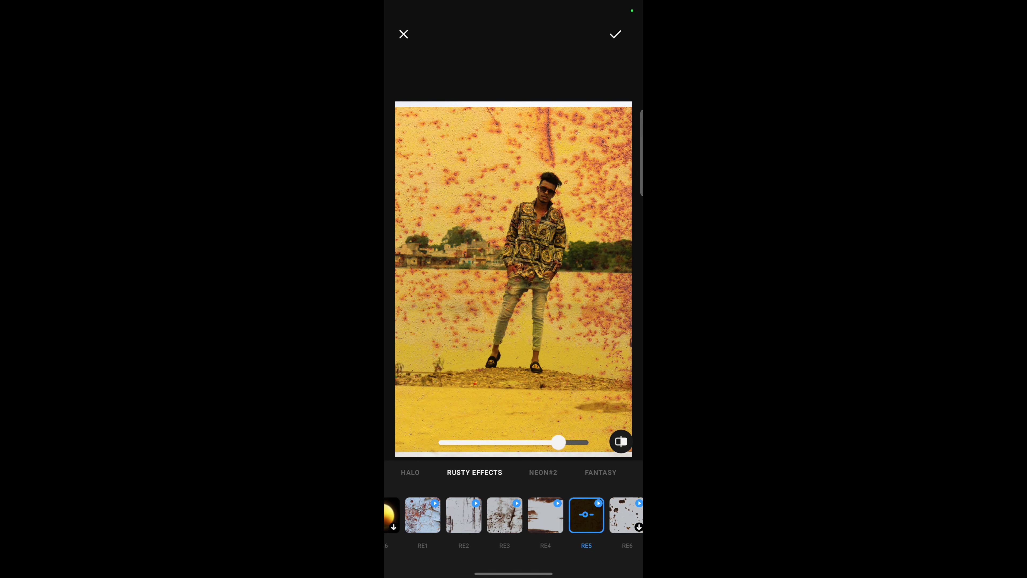
left_click_drag(586, 518, 424, 518)
left_click(486, 517)
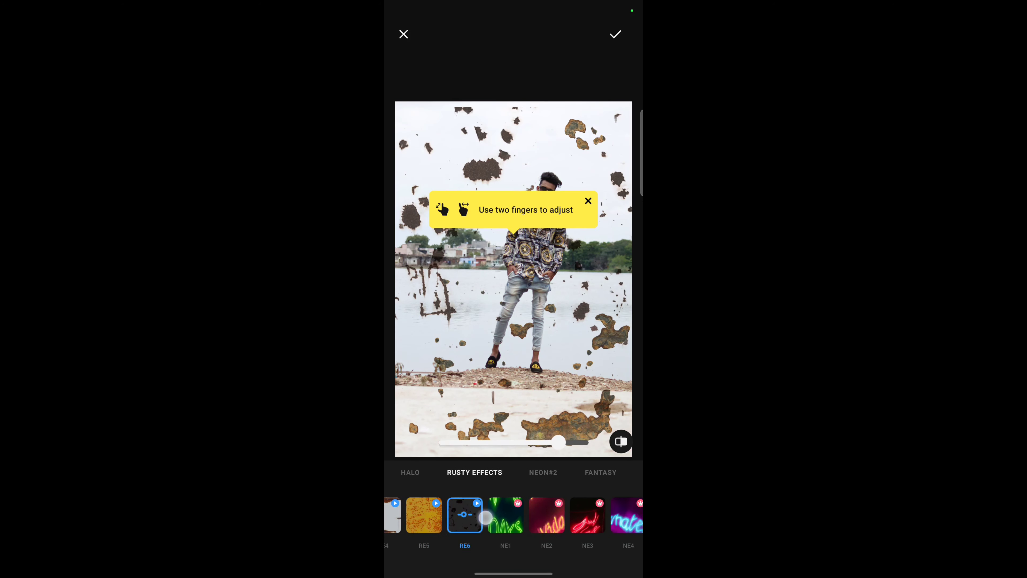
left_click(540, 524)
left_click(585, 524)
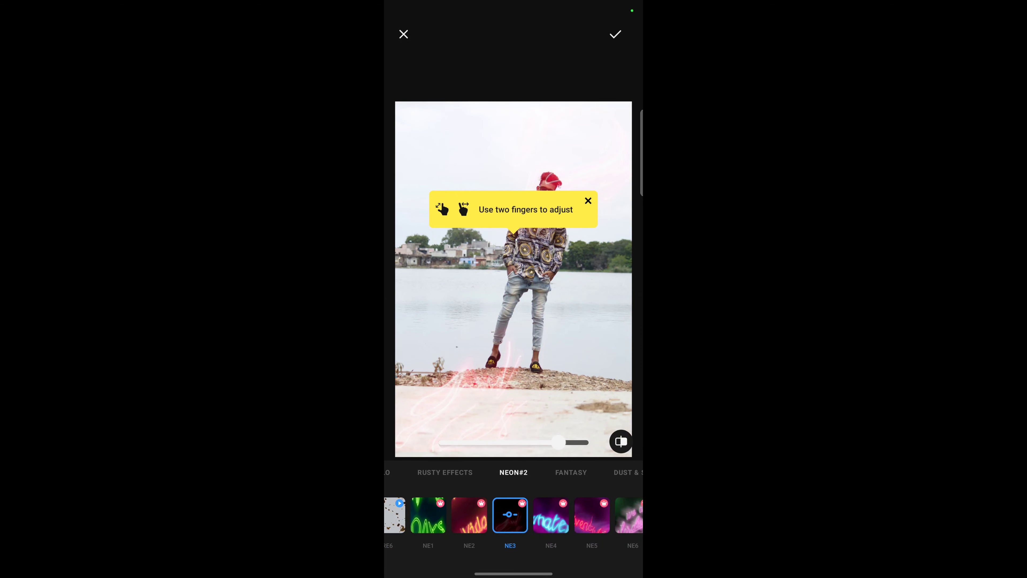
left_click(404, 34)
Step: Preview the AI Cartoon effect, then cancel and discard it
left_click(455, 485)
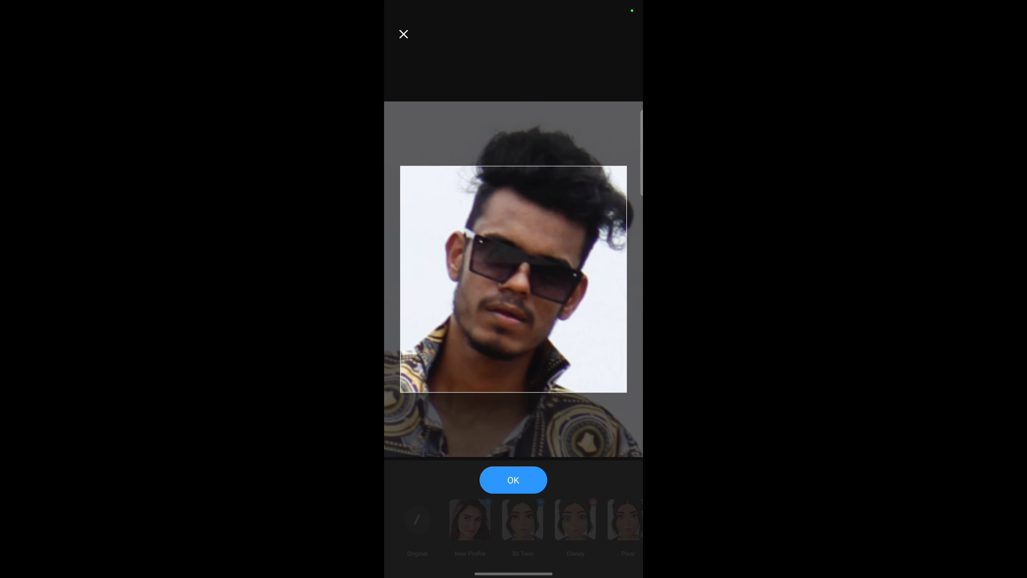
left_click(403, 34)
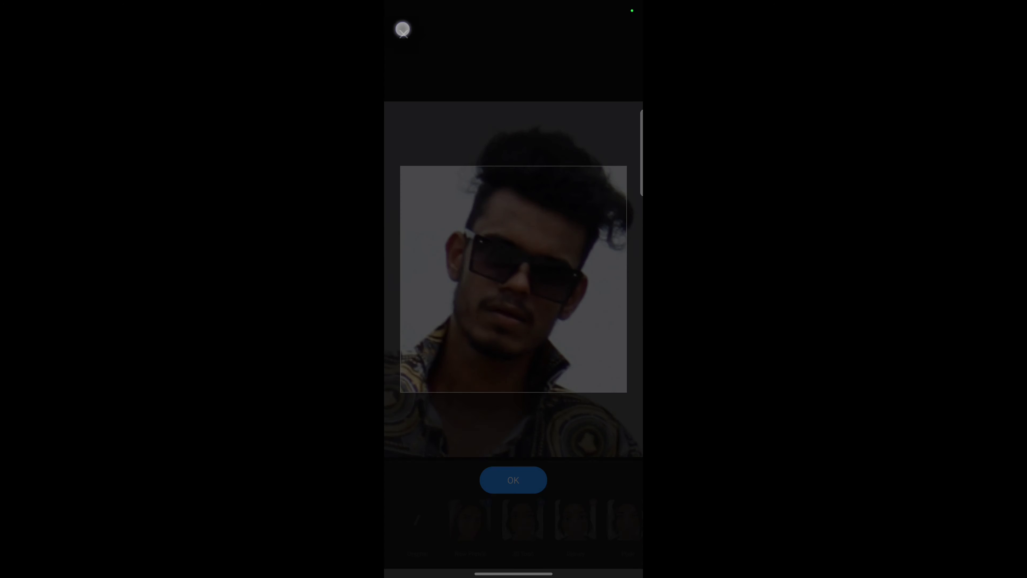
left_click(513, 487)
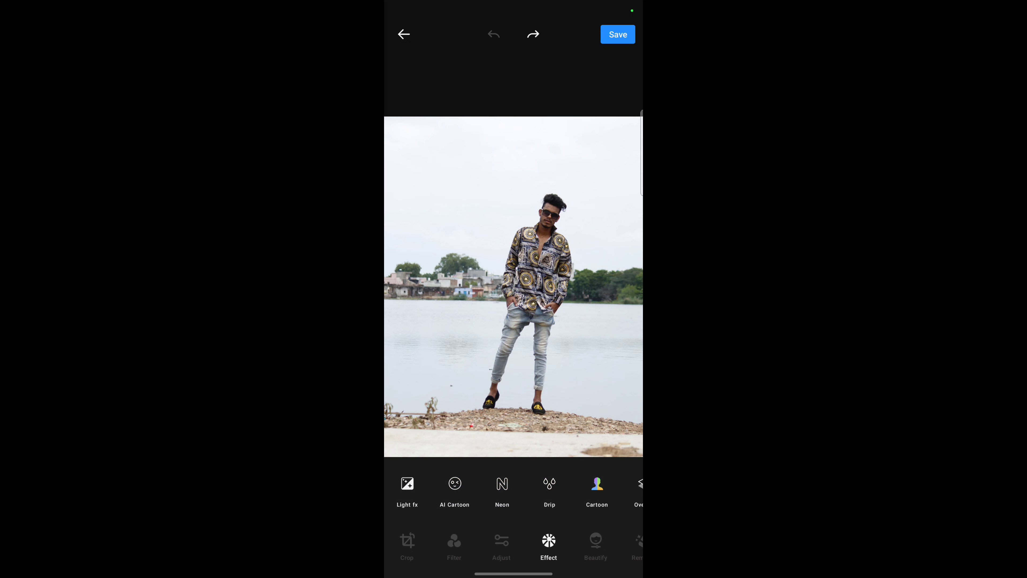
Step: Try neon spirals SP2, SP3 and SP11, discard them, and close the effects row
left_click(502, 488)
left_click(504, 528)
left_click(546, 528)
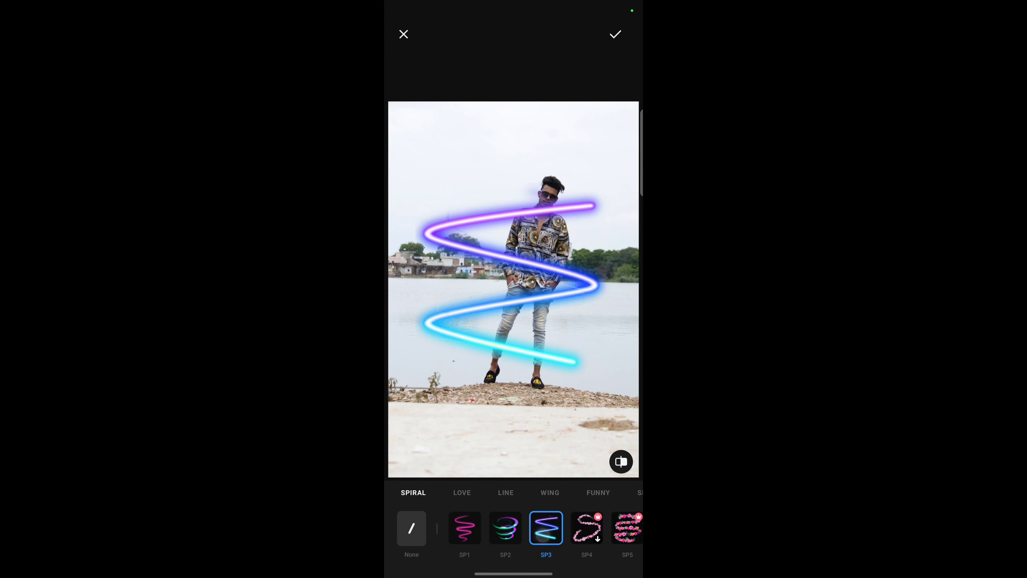
left_click_drag(586, 528, 404, 528)
left_click(567, 528)
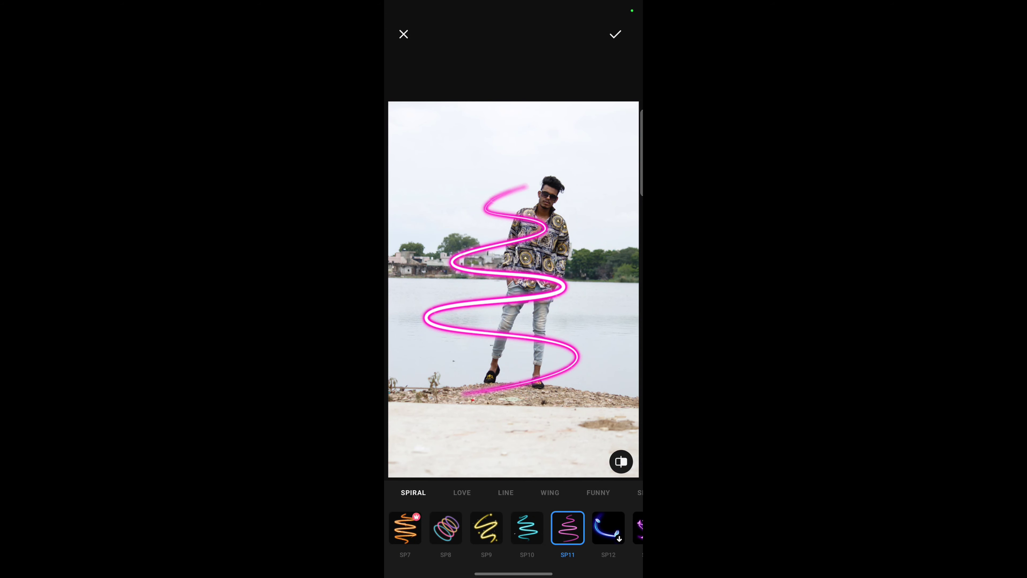
left_click(403, 34)
left_click_drag(557, 531, 429, 542)
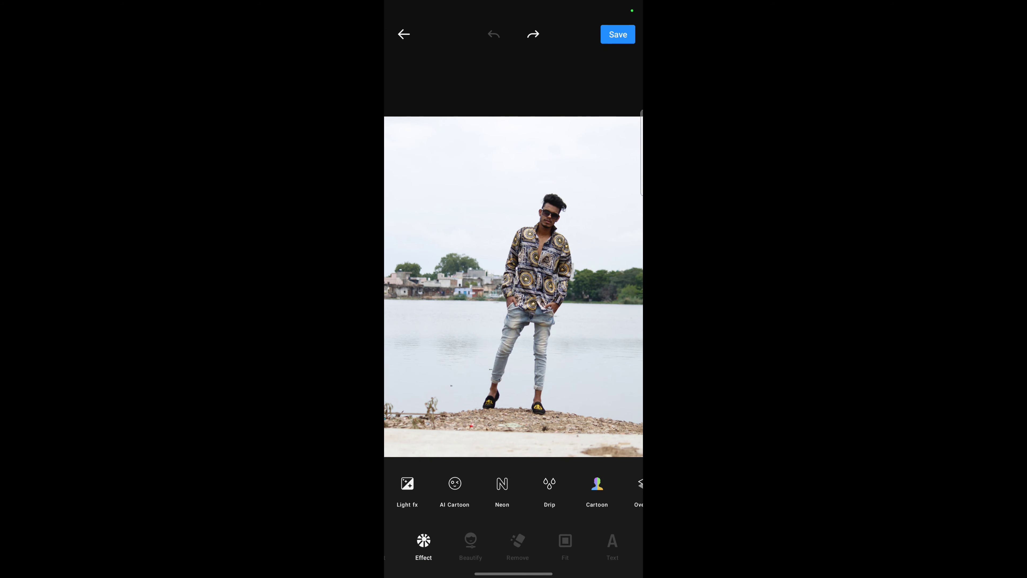
left_click(424, 544)
Step: Preview the drip and Cartoon effects, leaving Cartoon without applying it
left_click(424, 544)
left_click_drag(586, 486, 451, 486)
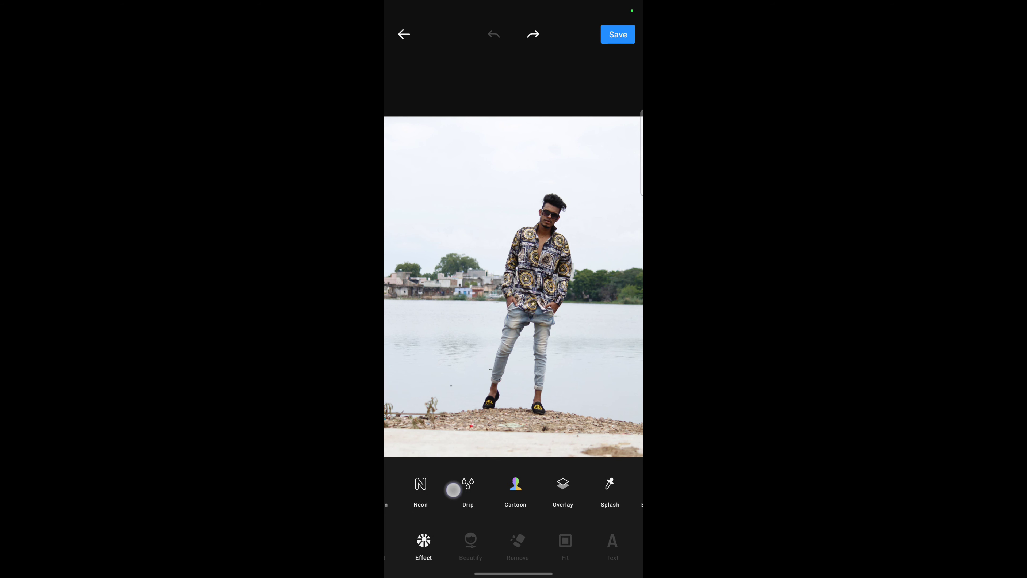
left_click(447, 492)
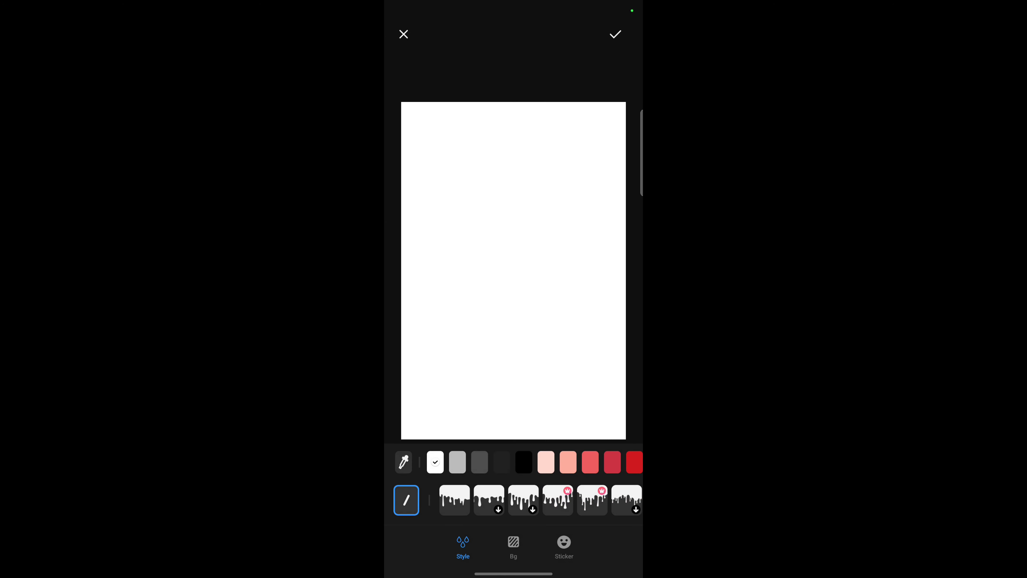
left_click_drag(483, 367, 500, 337)
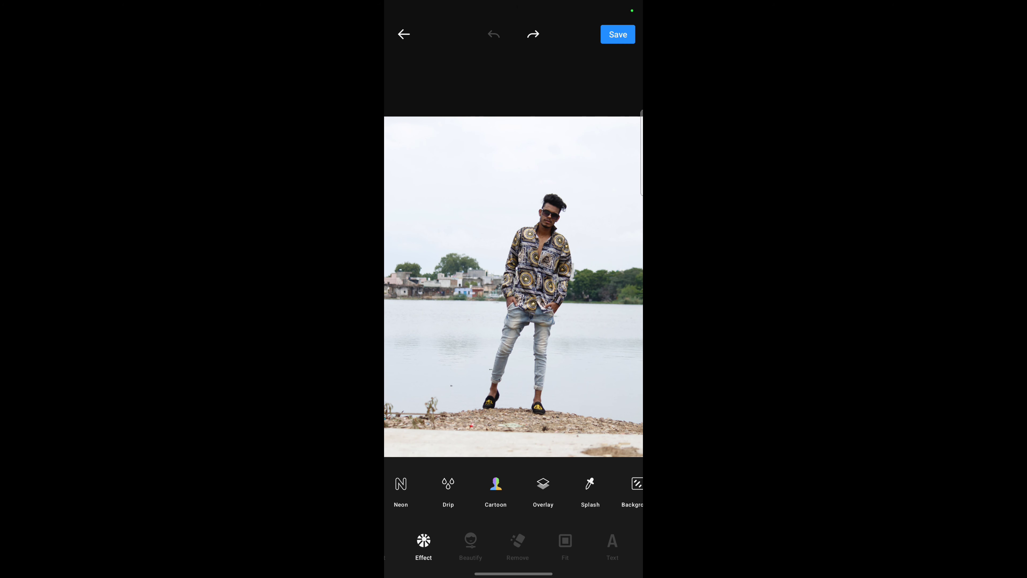
left_click(495, 489)
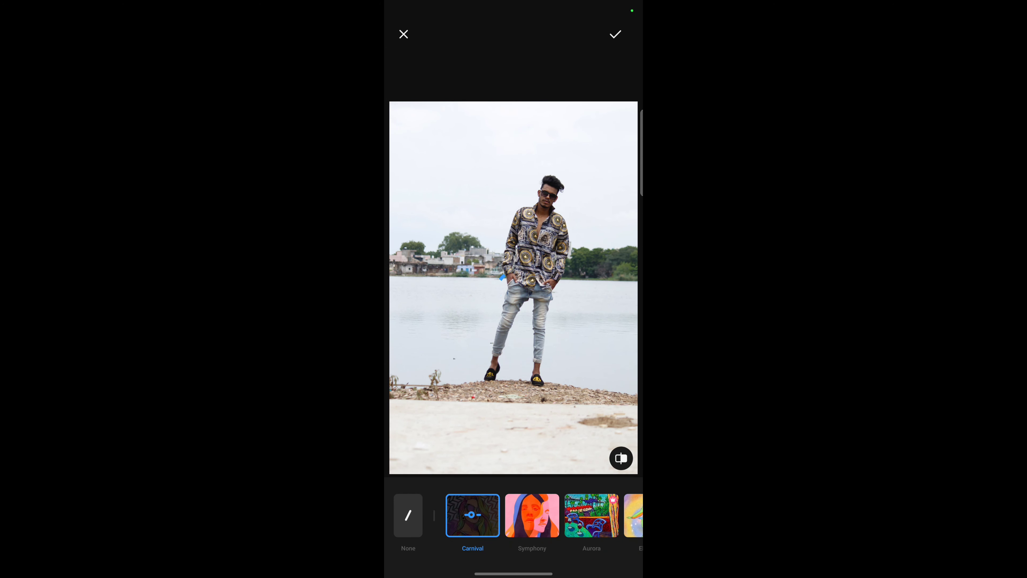
left_click(404, 34)
Step: Try a Holi colour overlay, discard it, and collapse the effect toolbar
left_click(543, 490)
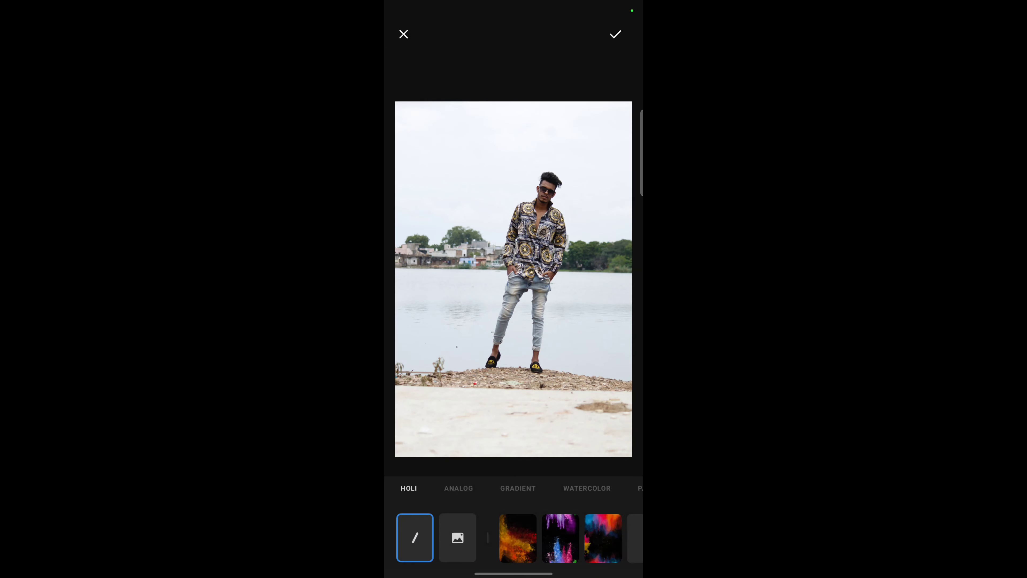
left_click(561, 522)
mouse_move(526, 529)
left_mouse_down()
mouse_move(403, 529)
mouse_move(603, 522)
left_mouse_up()
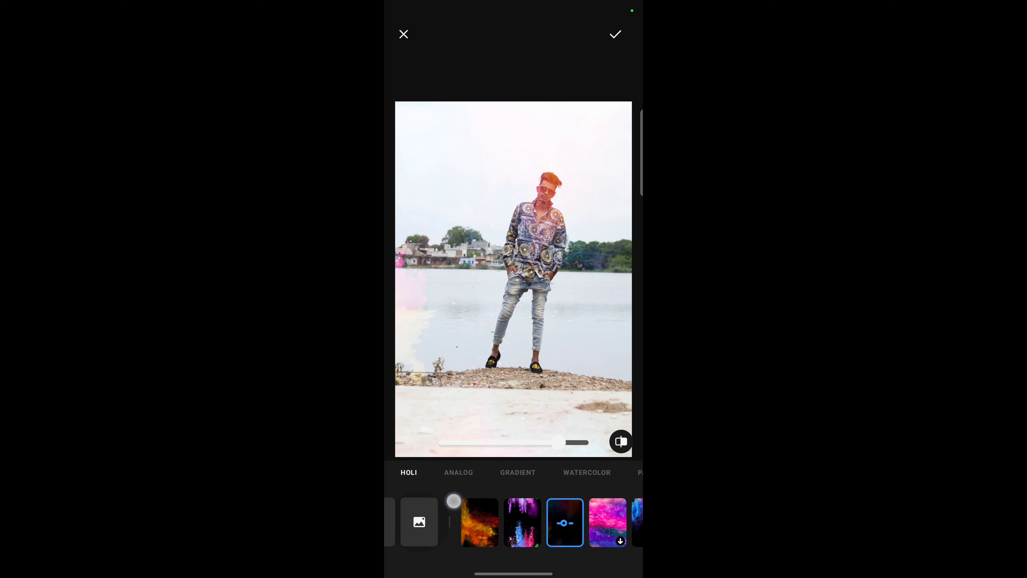
left_click(404, 33)
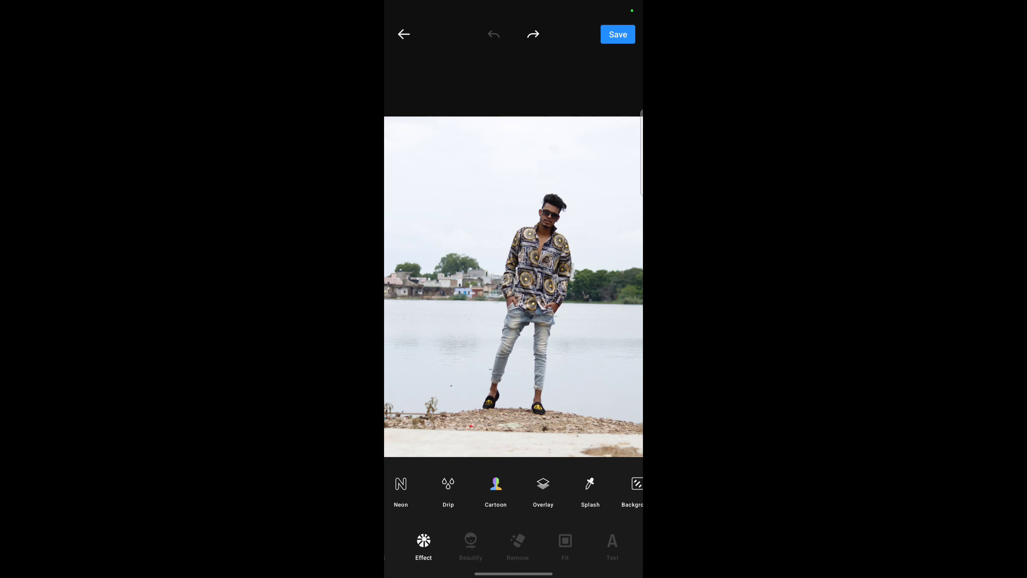
left_click_drag(639, 485, 526, 485)
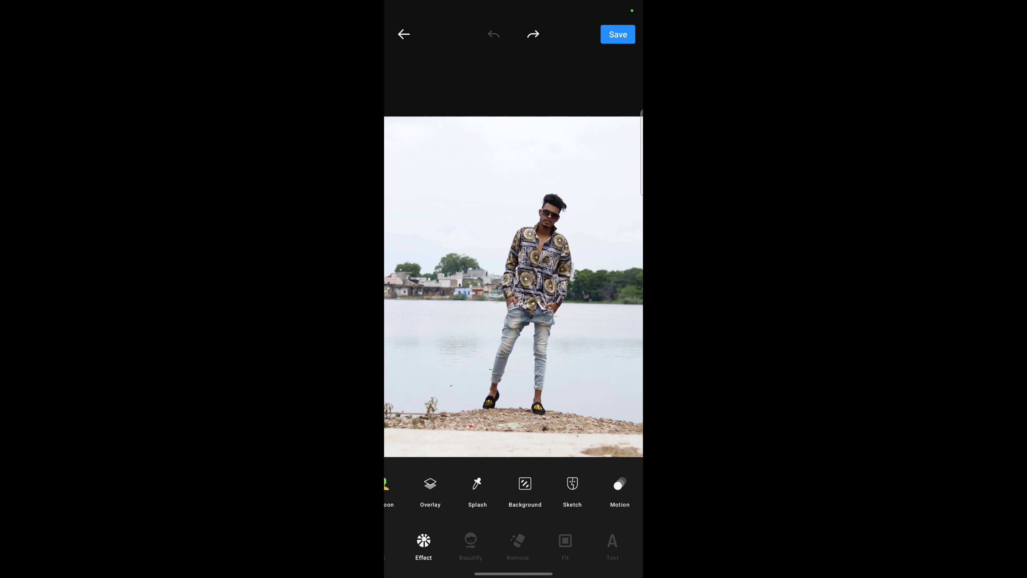
left_click(423, 542)
Step: In Beautify's Retouch, push skin smoothing to maximum, then lower it to 38
left_click(471, 546)
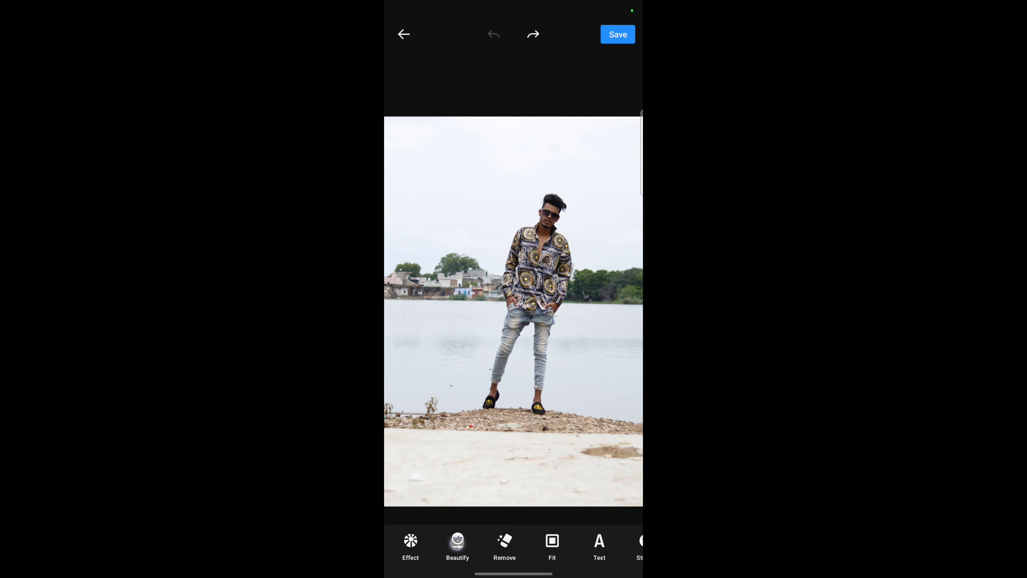
left_click(405, 533)
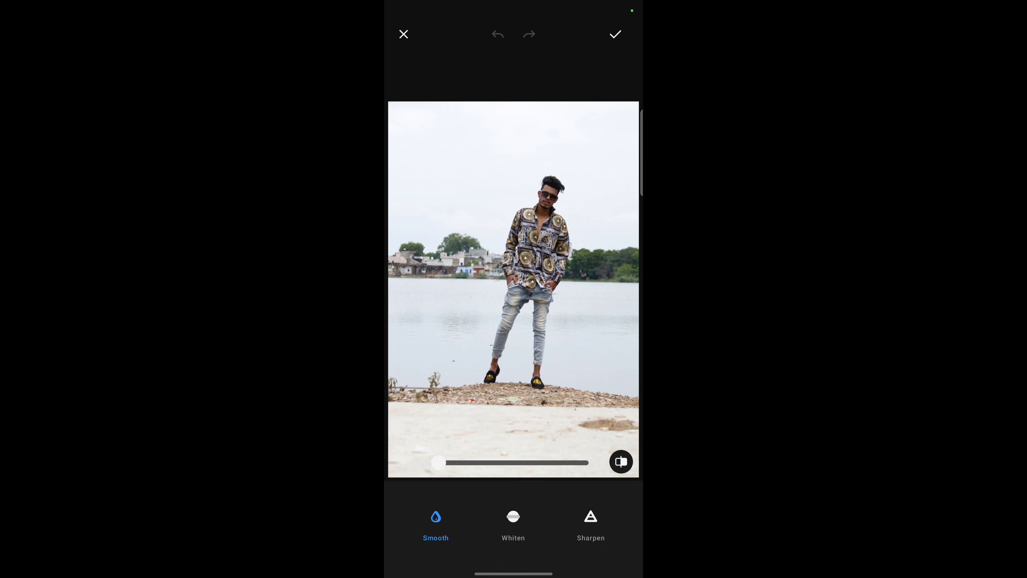
left_click_drag(438, 463, 588, 462)
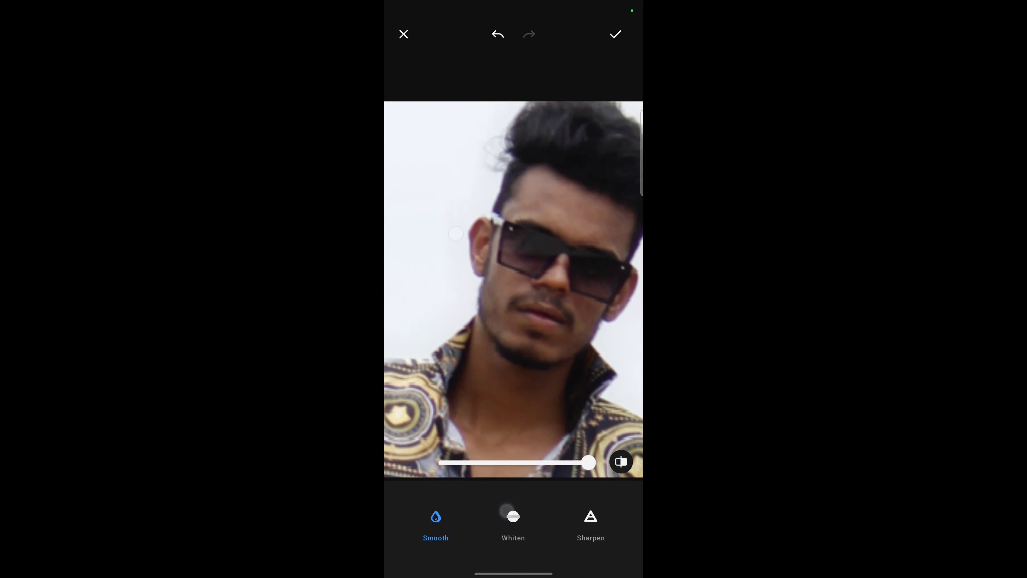
mouse_move(588, 463)
left_mouse_down()
mouse_move(430, 461)
mouse_move(589, 463)
left_mouse_up()
Step: Try whitening (back to 0) and sharpening, then discard all retouch changes
left_click(513, 526)
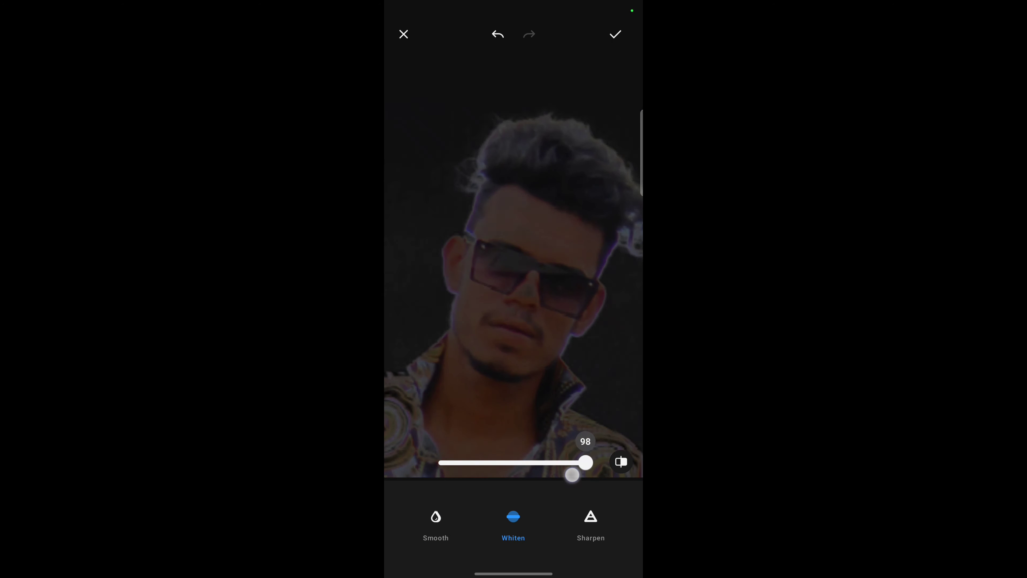
scroll(502, 316, "down", 5)
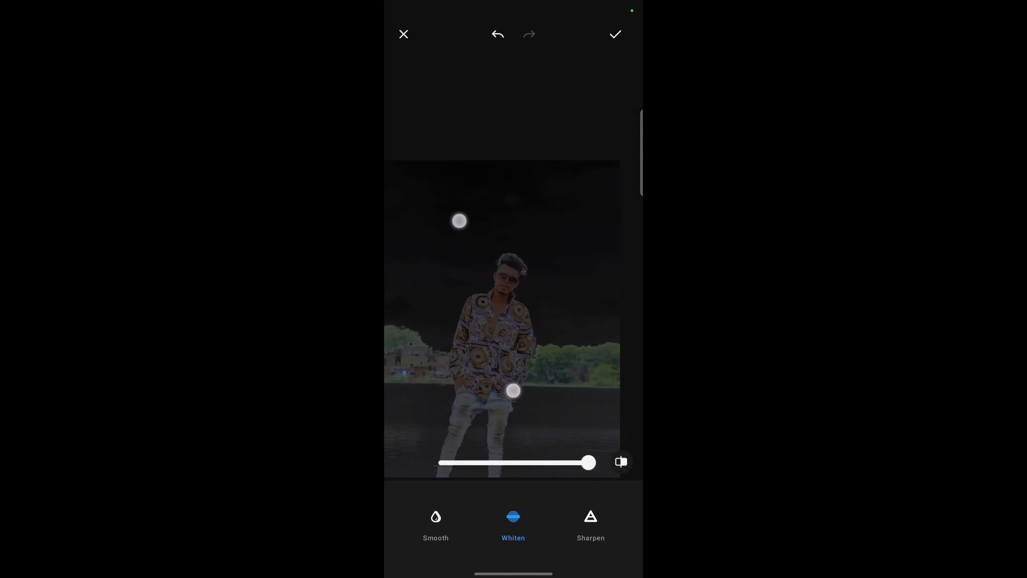
mouse_move(588, 463)
left_mouse_down()
mouse_move(429, 461)
mouse_move(586, 462)
mouse_move(444, 462)
left_mouse_up()
left_click(591, 522)
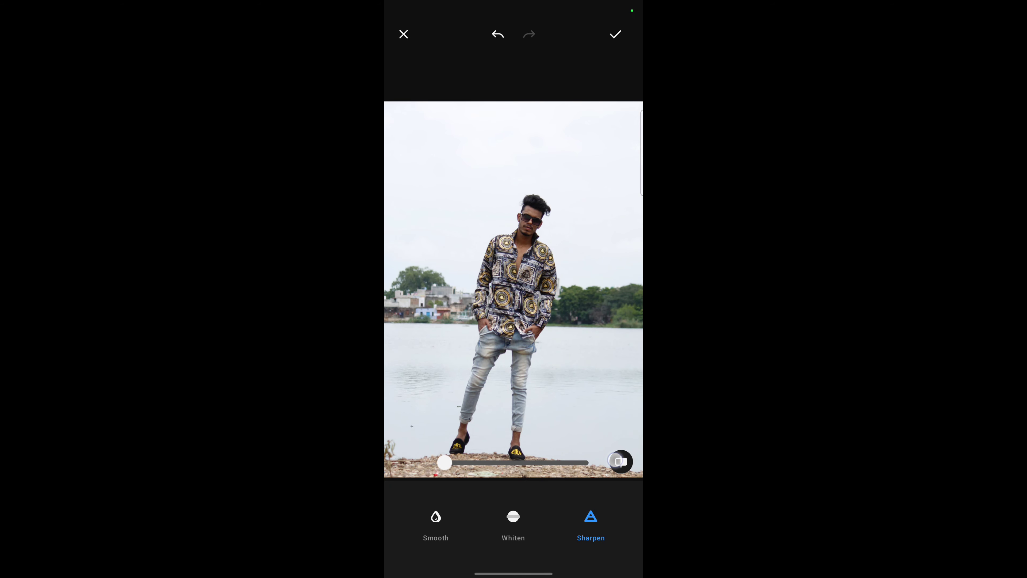
scroll(522, 263, "up", 5)
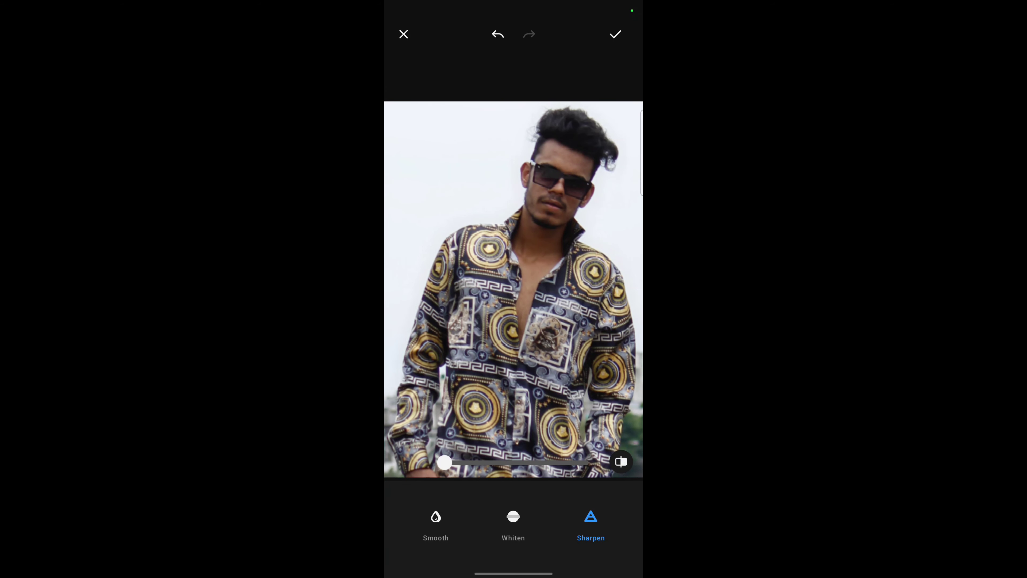
key("Escape")
left_click(479, 494)
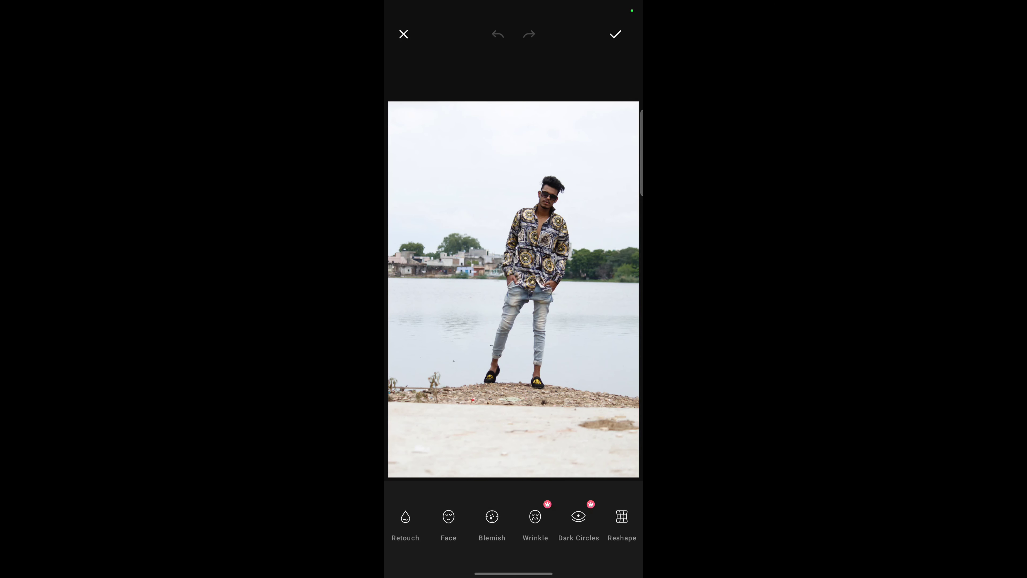
Step: Try slimming the face and reshaping the jaw, view Lips, then discard the reshaping
left_click(448, 520)
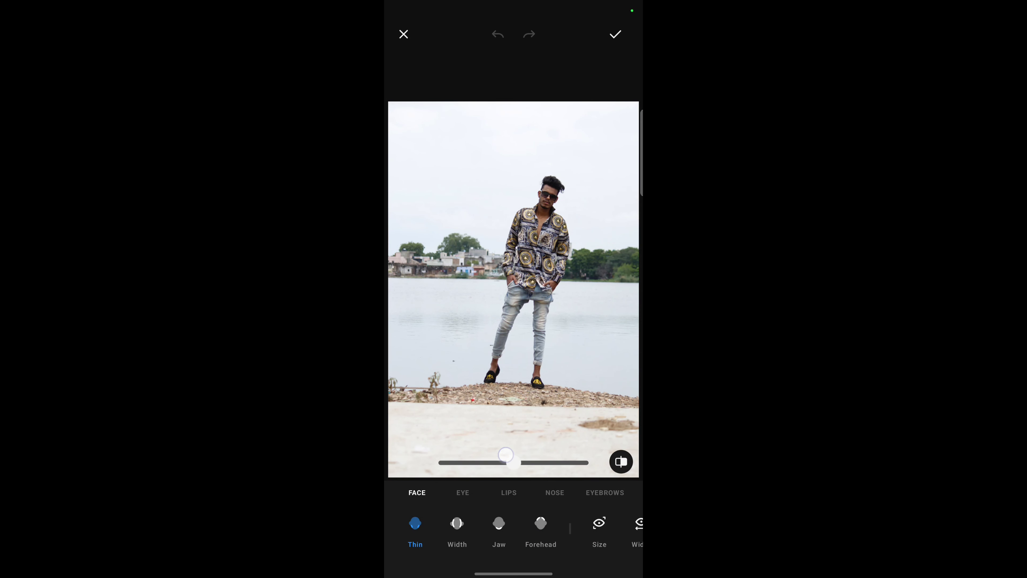
mouse_move(505, 455)
left_mouse_down()
mouse_move(551, 463)
mouse_move(495, 463)
left_mouse_up()
left_click(498, 523)
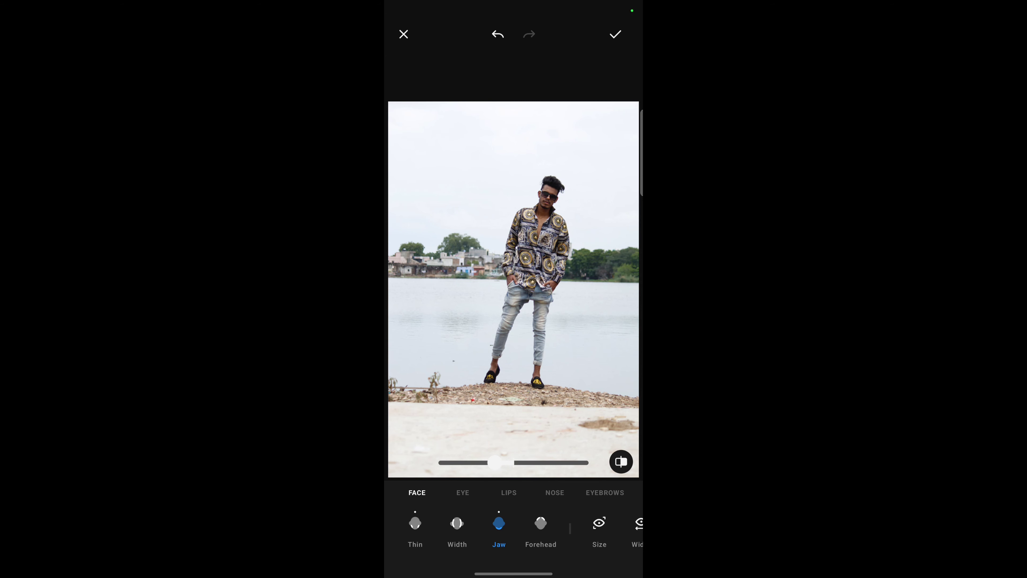
left_click_drag(577, 540, 443, 526)
left_click(488, 491)
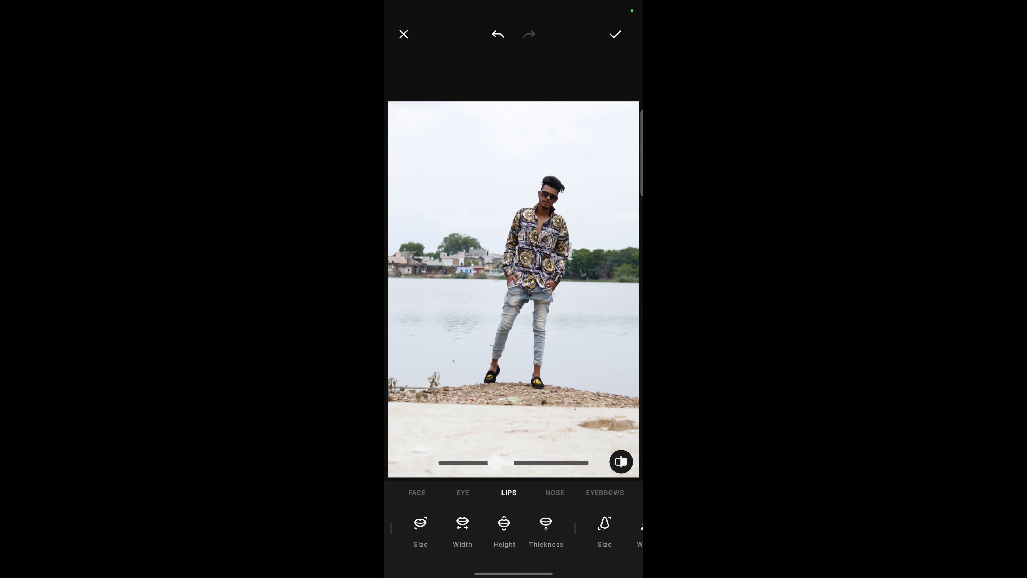
left_click(403, 34)
left_click(460, 473)
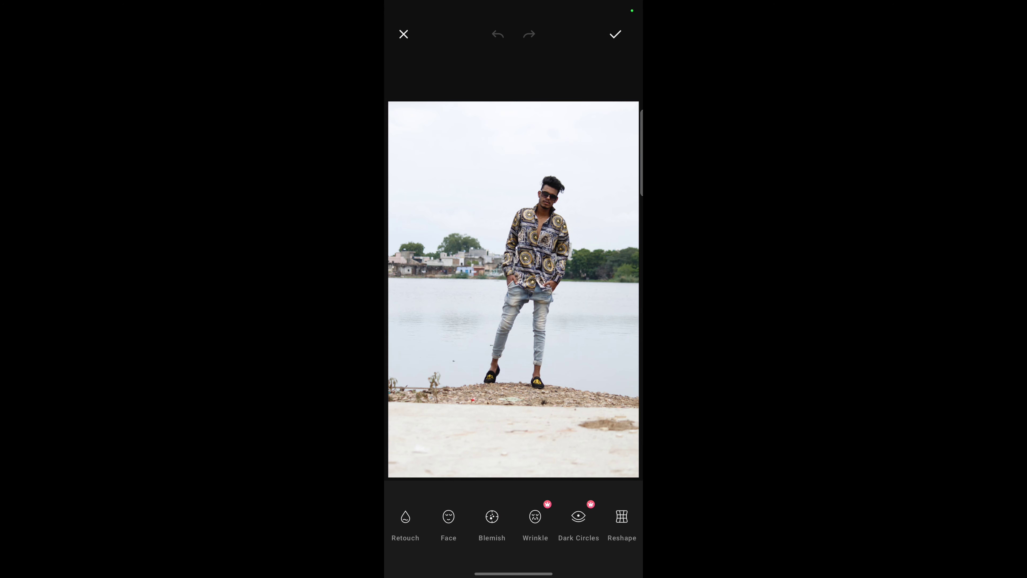
Step: Remove a forehead blemish, discard the fix, and close the beautify tools
left_click(492, 518)
scroll(567, 271, "up", 5)
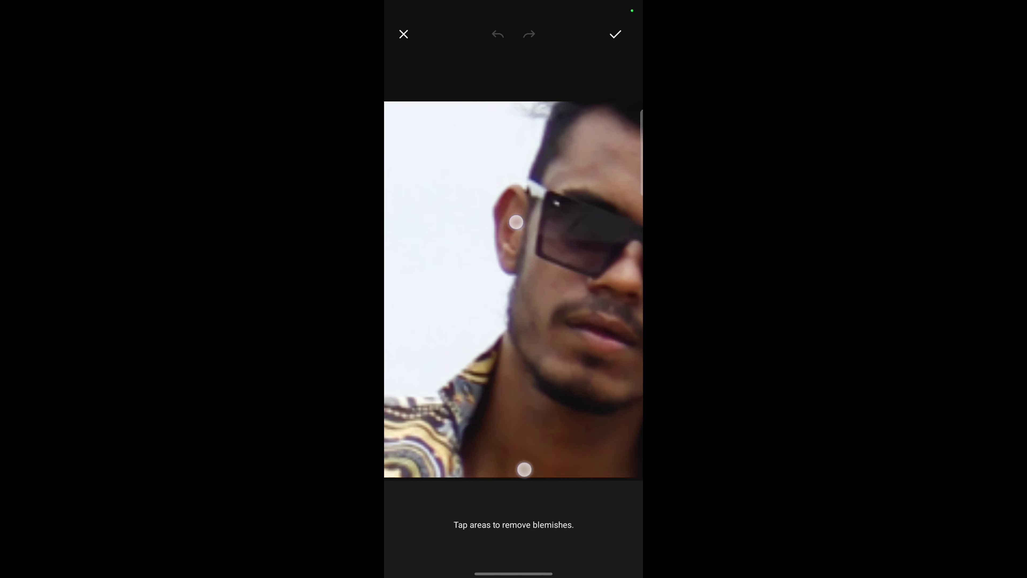
left_click_drag(492, 450, 441, 479)
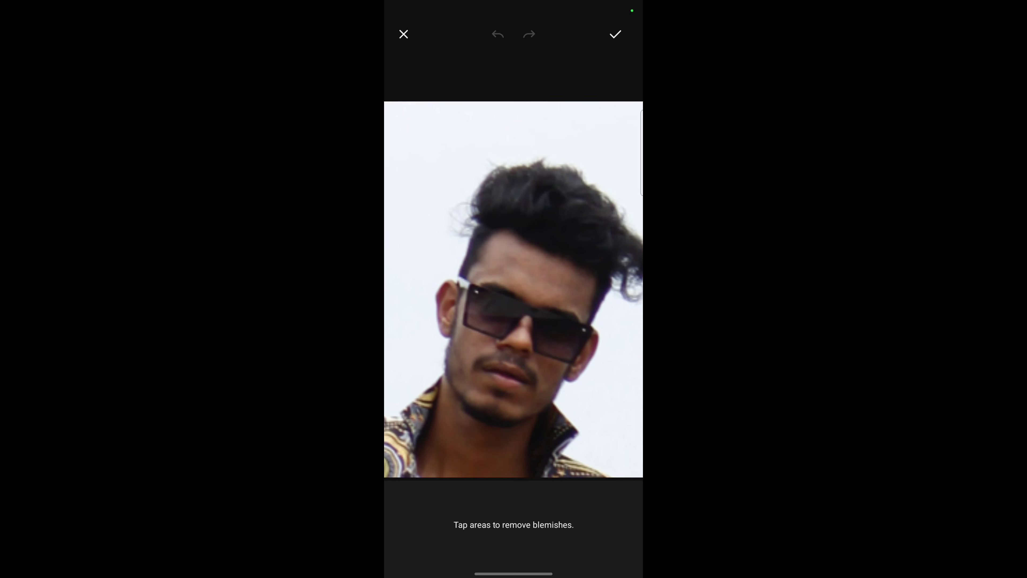
left_click(523, 262)
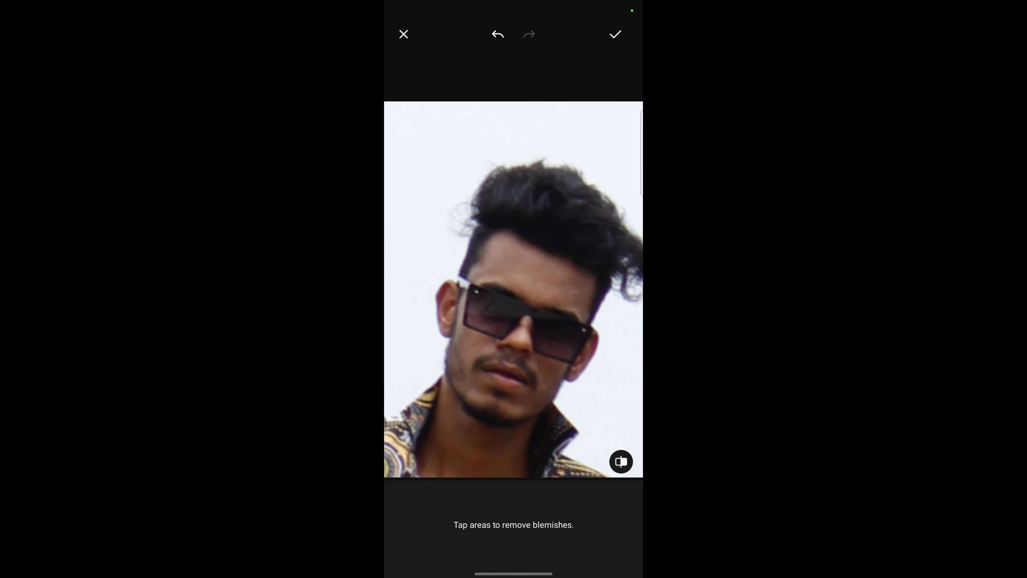
left_click_drag(509, 207, 489, 235)
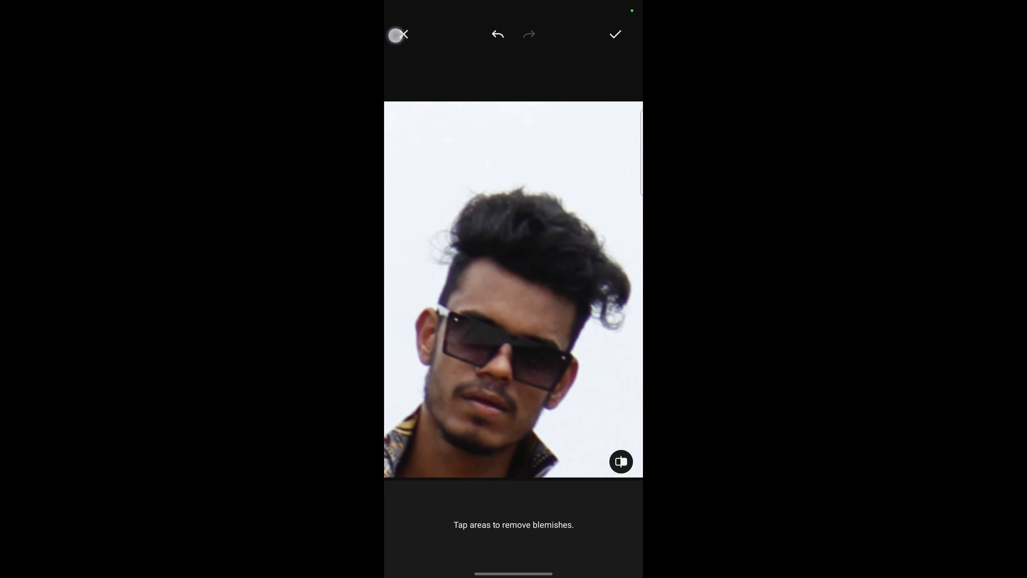
left_click(395, 35)
left_click(462, 497)
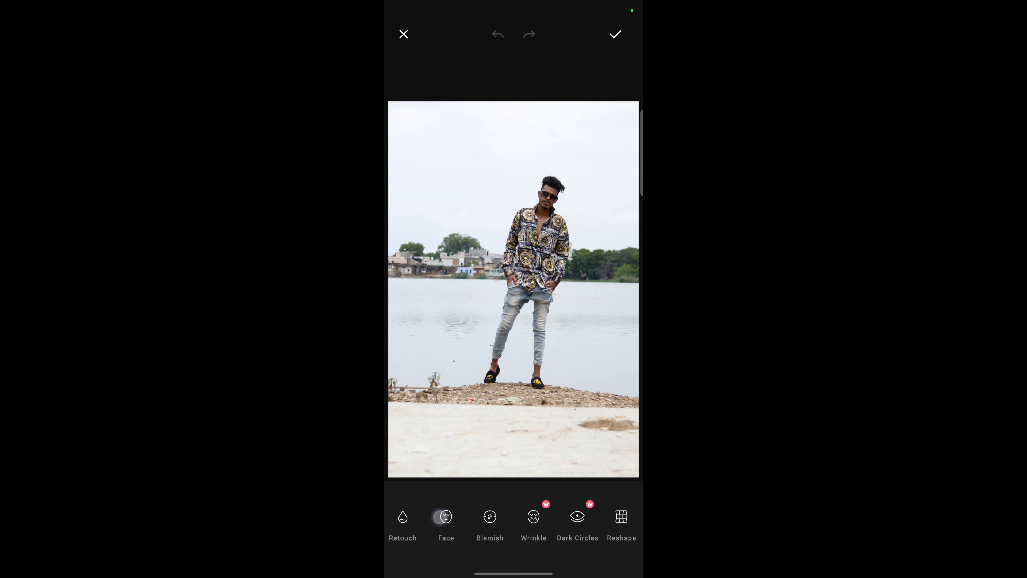
left_click(404, 34)
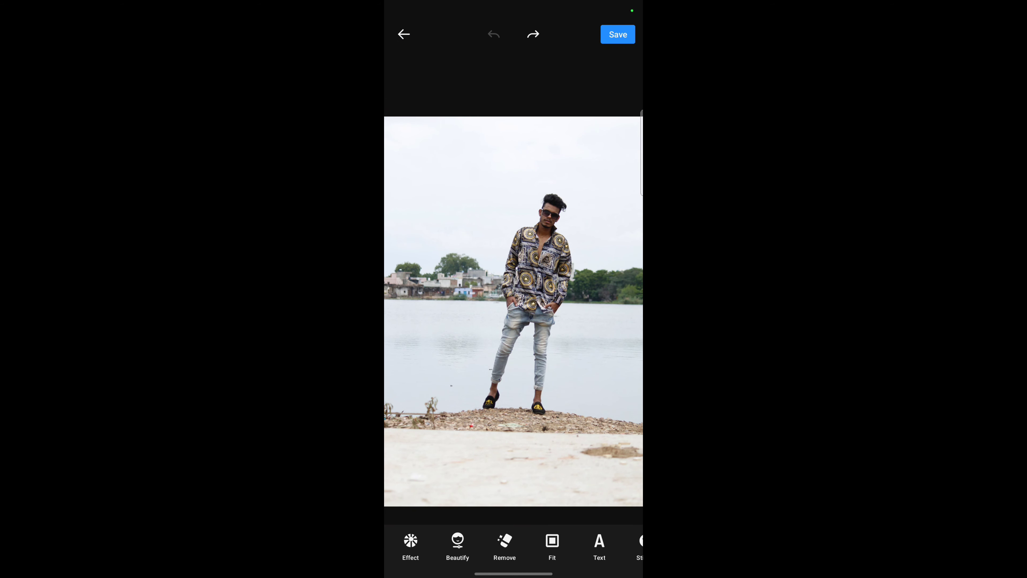
Step: Erase the object on the water and a gravel spot, undoing the shoe-logo removal
mouse_move(485, 544)
left_mouse_down()
mouse_move(574, 544)
mouse_move(452, 544)
left_mouse_up()
left_click(445, 542)
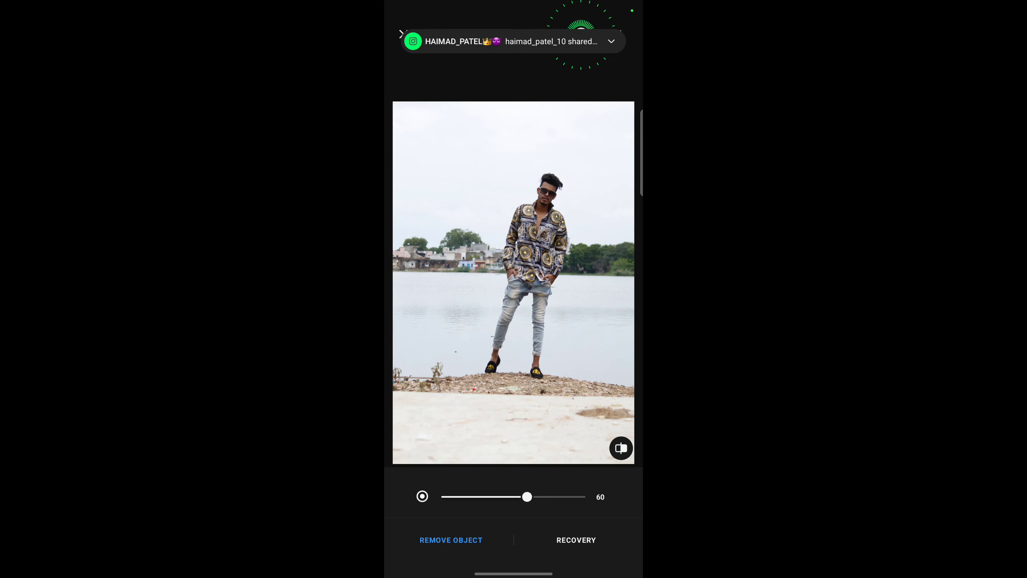
scroll(484, 345, "up", 3)
scroll(526, 324, "up", 3)
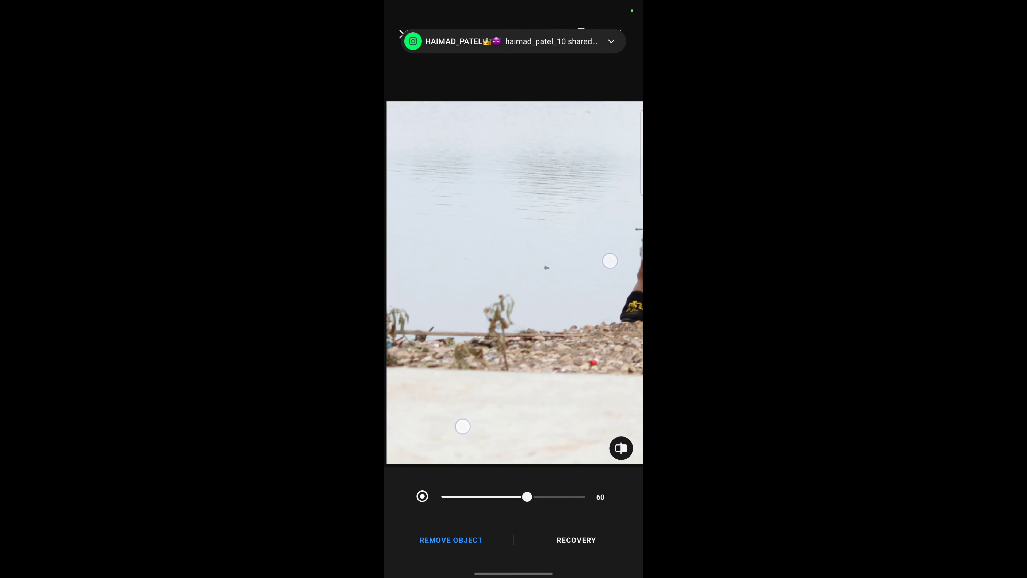
scroll(537, 344, "up", 2)
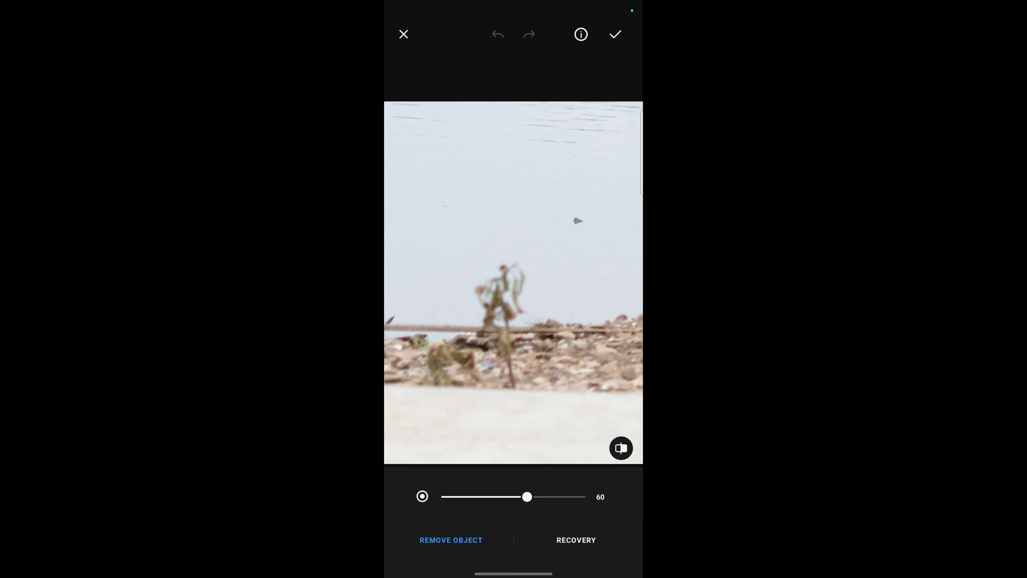
left_click_drag(456, 367, 436, 387)
left_click_drag(481, 304, 453, 301)
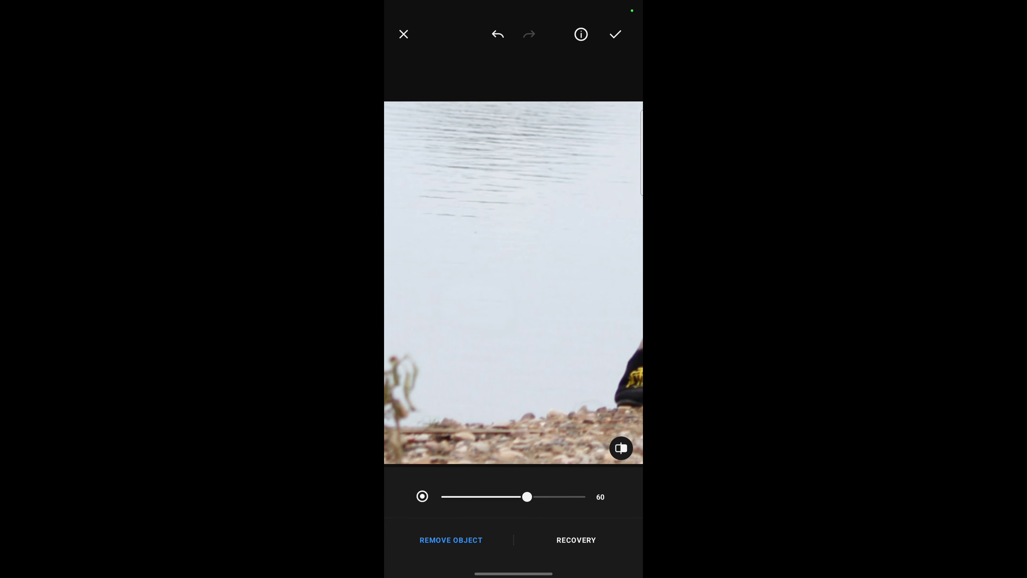
scroll(496, 305, "down", 3)
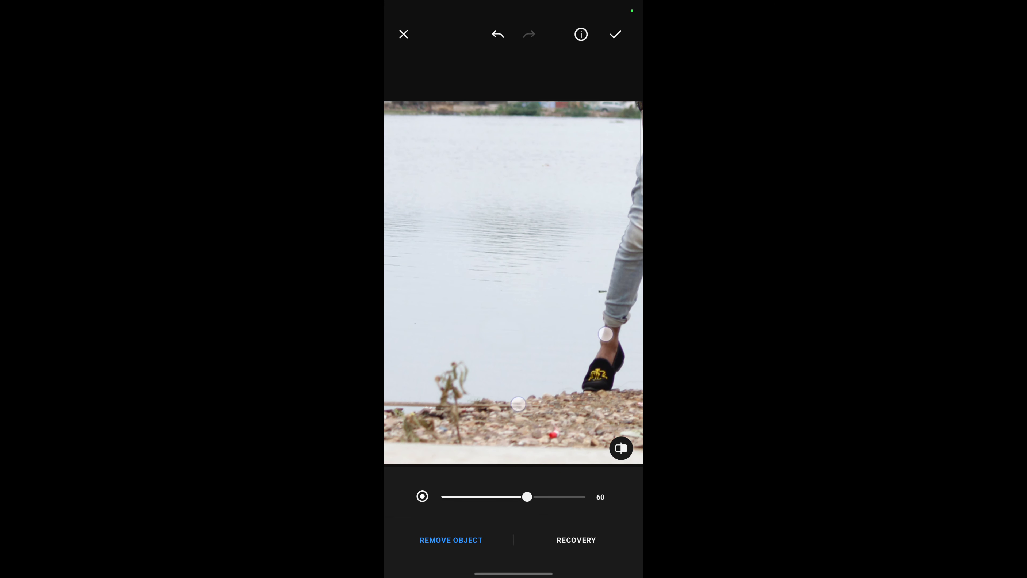
left_click_drag(597, 370, 584, 399)
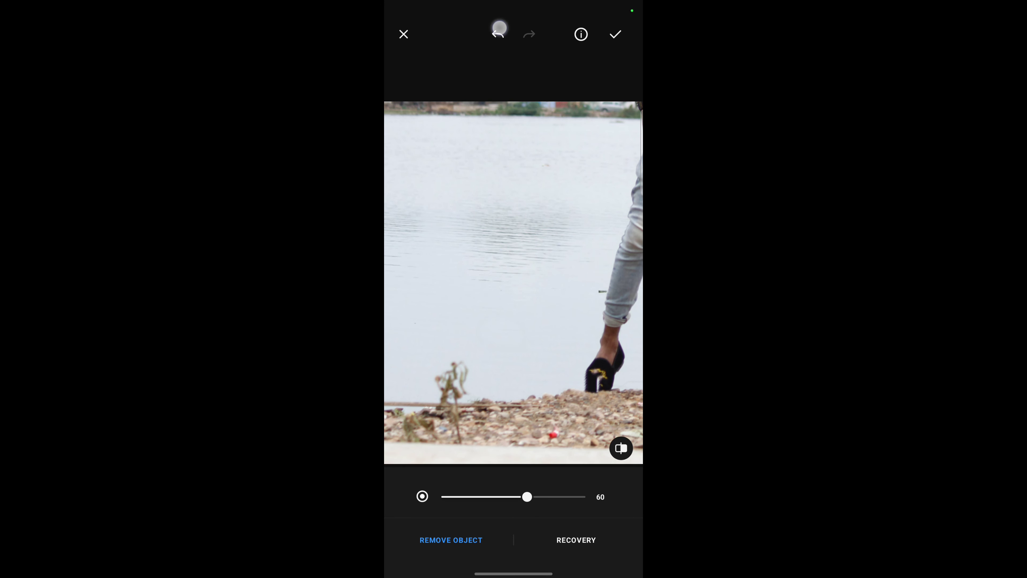
left_click(499, 30)
left_click(554, 429)
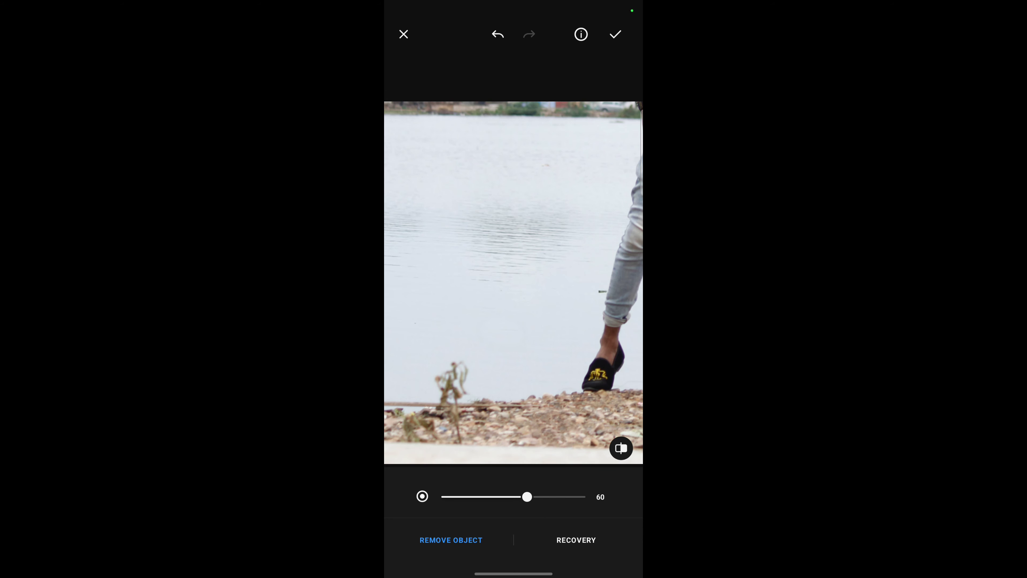
Step: Restore the red object on the gravel, resize the removal brush, then discard all changes
left_click(569, 547)
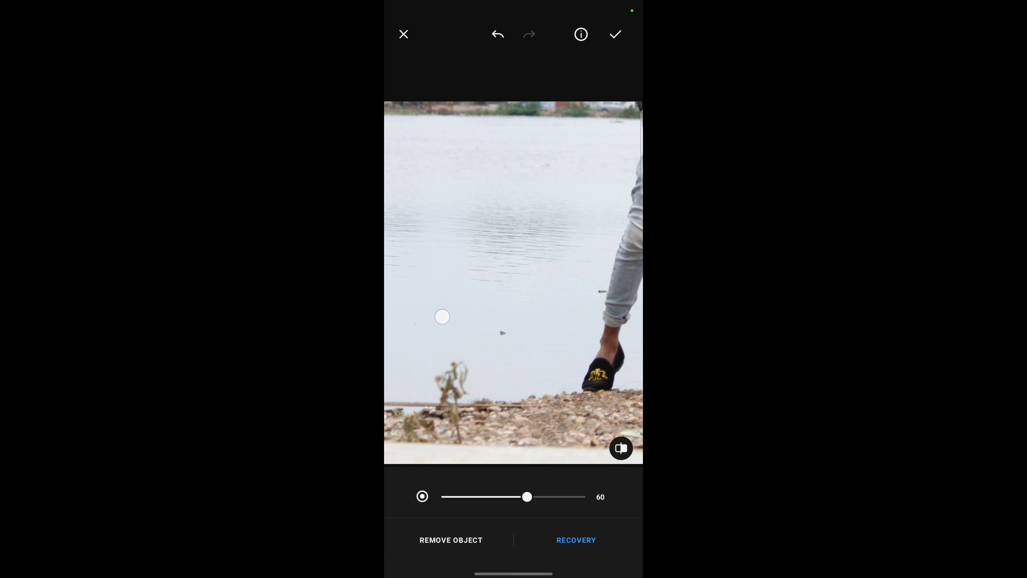
left_click_drag(580, 433, 554, 432)
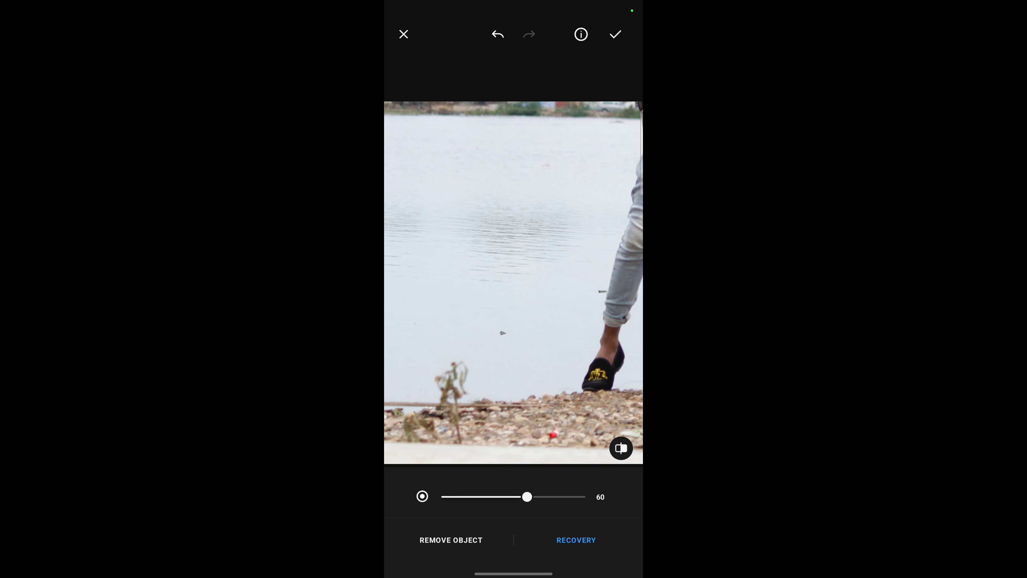
left_click(451, 540)
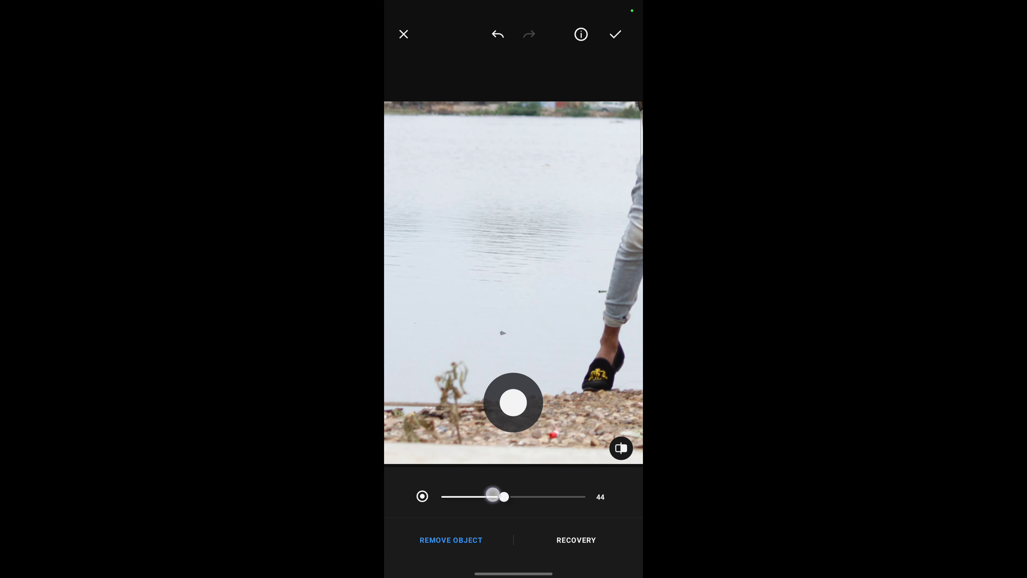
left_click_drag(441, 490, 521, 499)
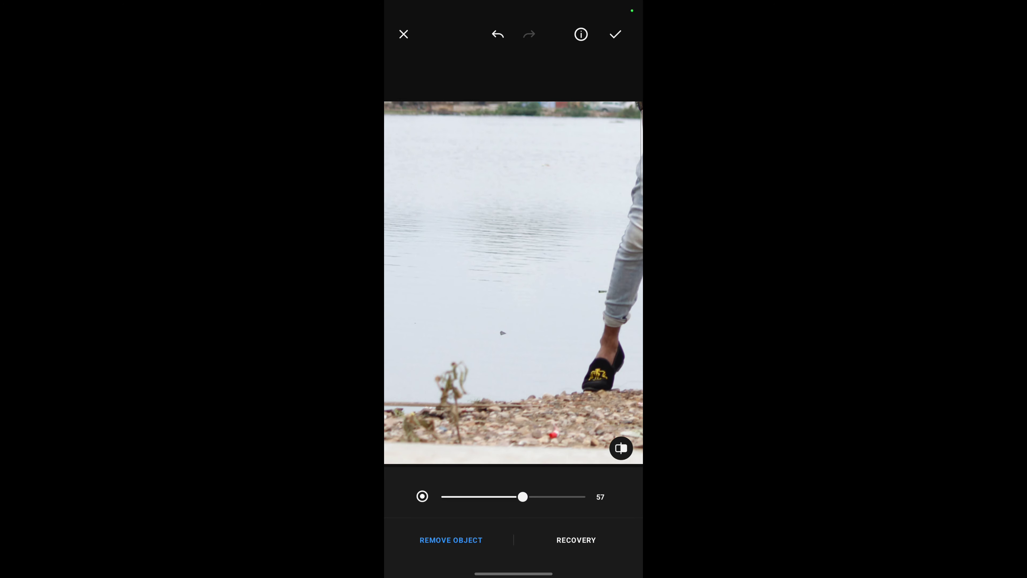
left_click(403, 34)
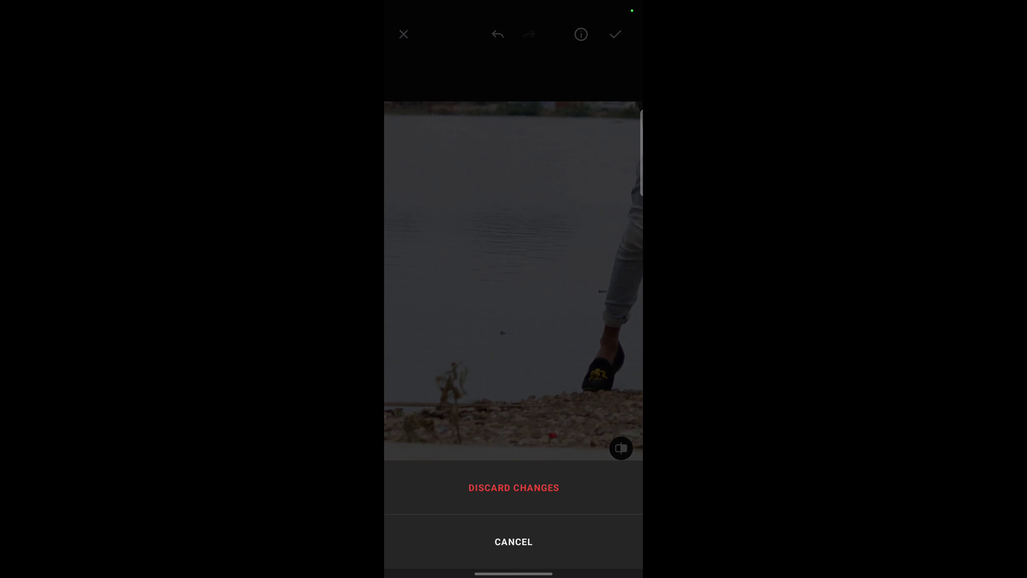
left_click(485, 469)
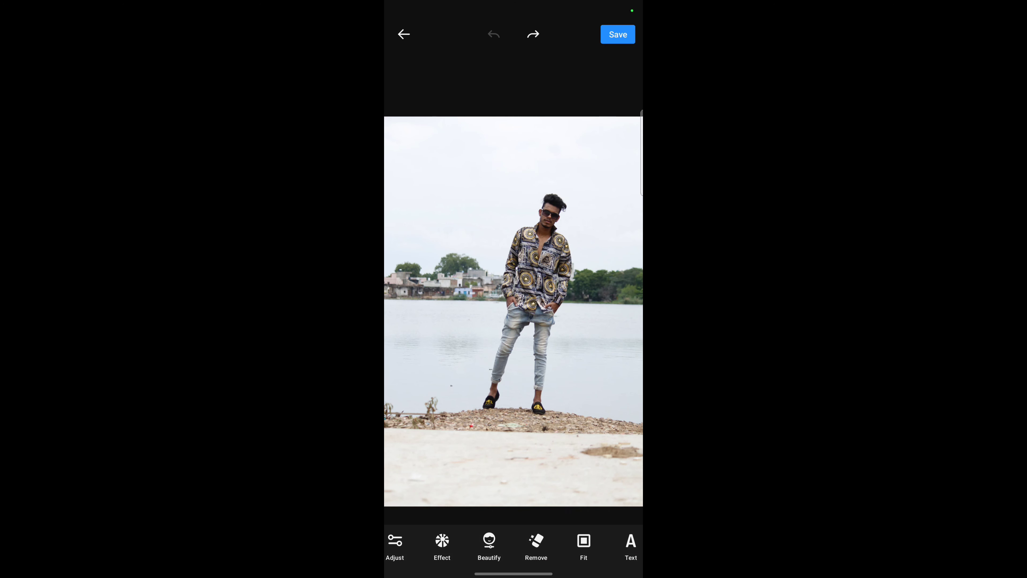
Step: In Fit, try white and black canvas backgrounds, ending on white
left_click_drag(582, 543, 513, 543)
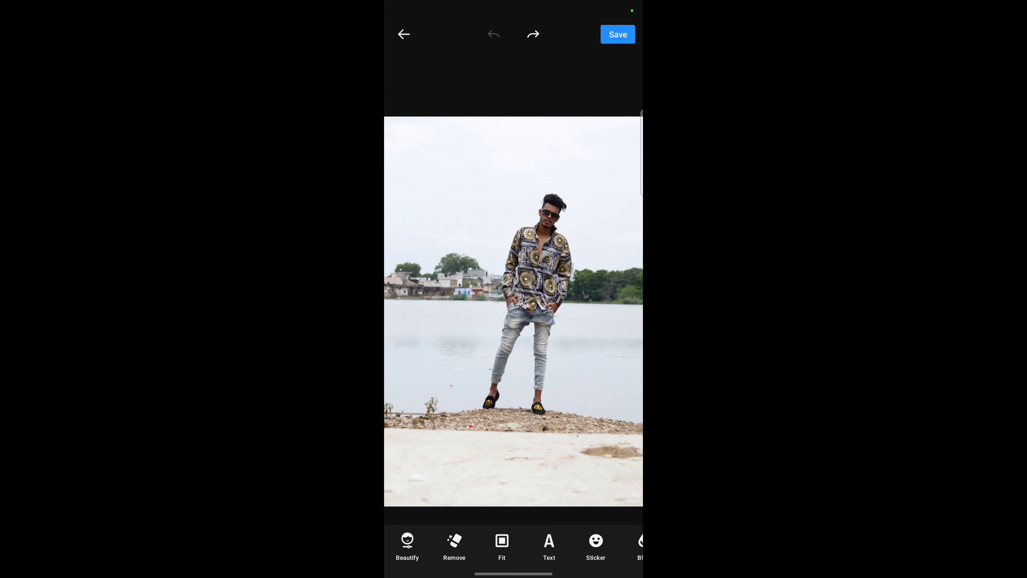
left_click(502, 543)
left_click(595, 481)
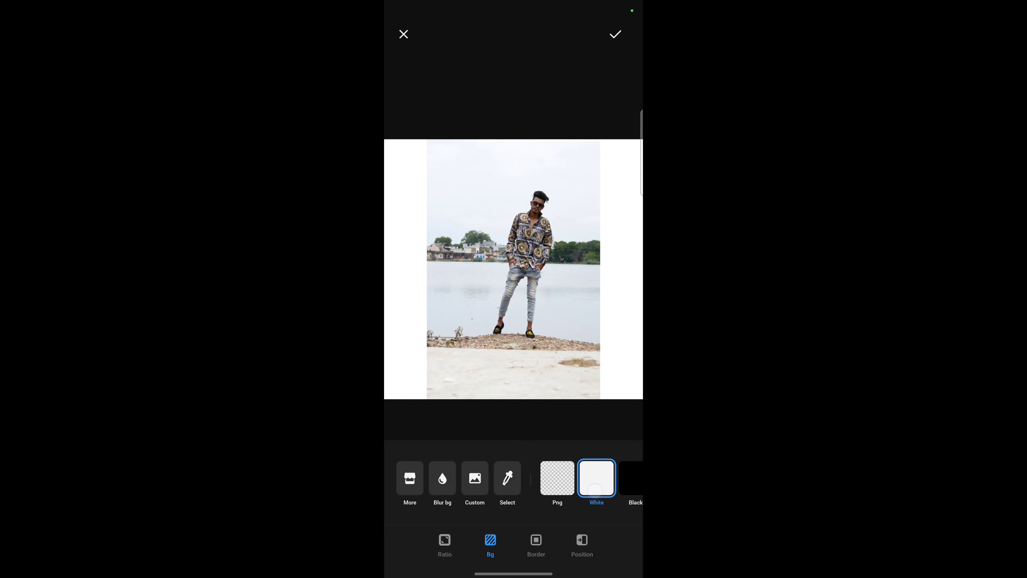
left_click_drag(425, 218, 409, 239)
left_click_drag(586, 477, 491, 478)
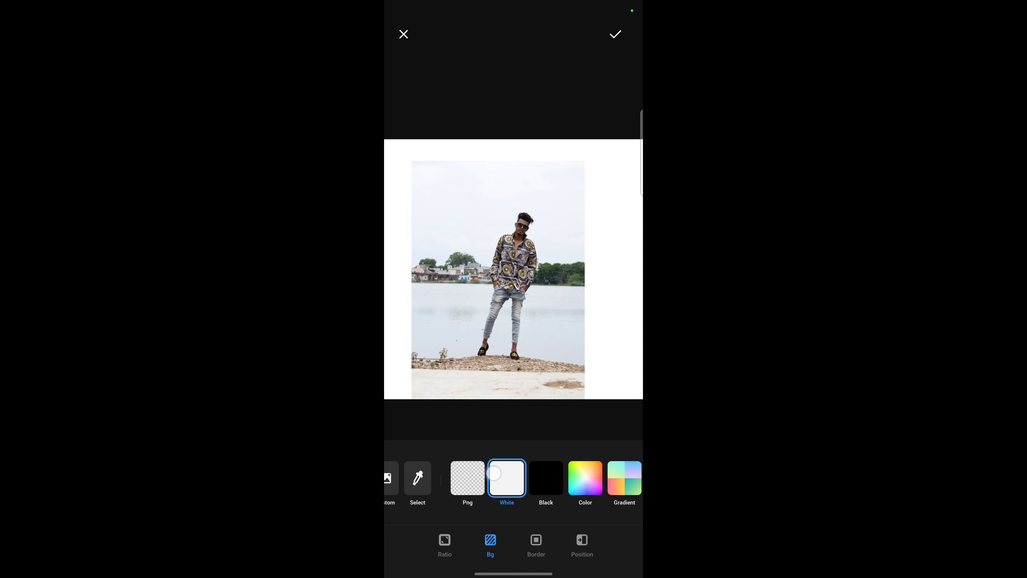
left_click(547, 479)
left_click(502, 478)
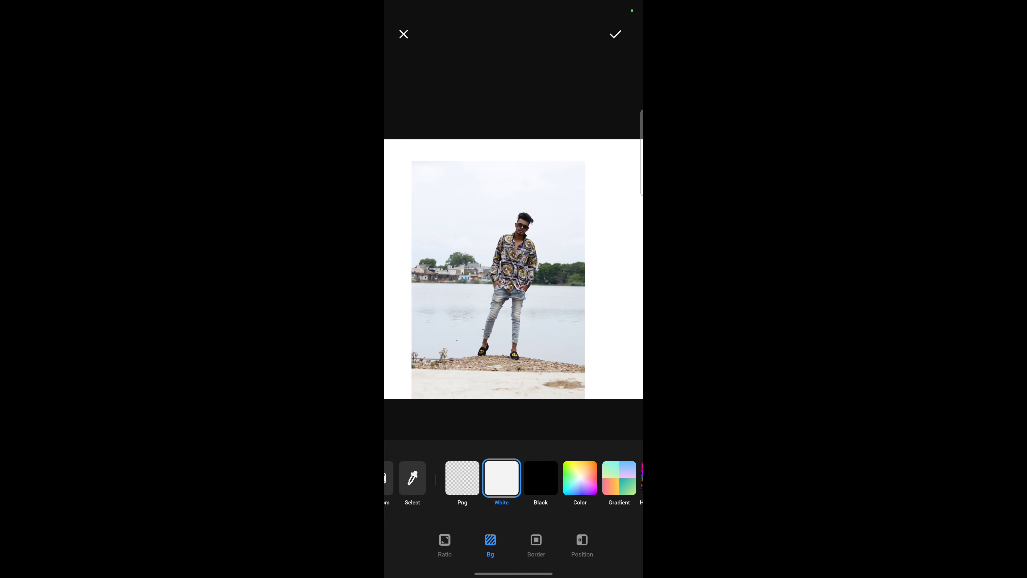
Step: Set the canvas ratio to IG 4:5 after trying 3:4 and Movie
left_click(444, 544)
left_click(449, 479)
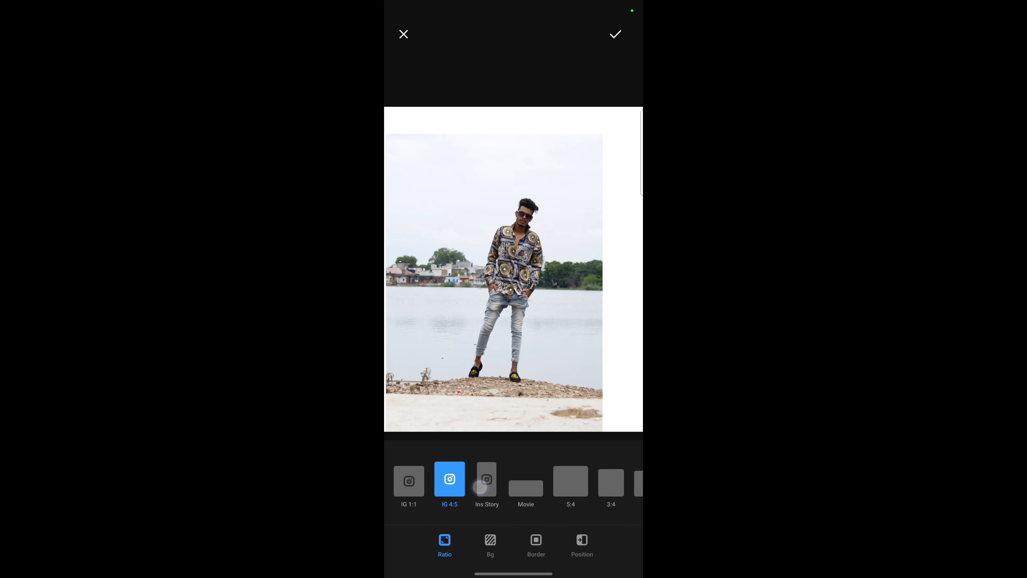
left_click(598, 490)
left_click(525, 491)
left_click(449, 493)
left_click(452, 548)
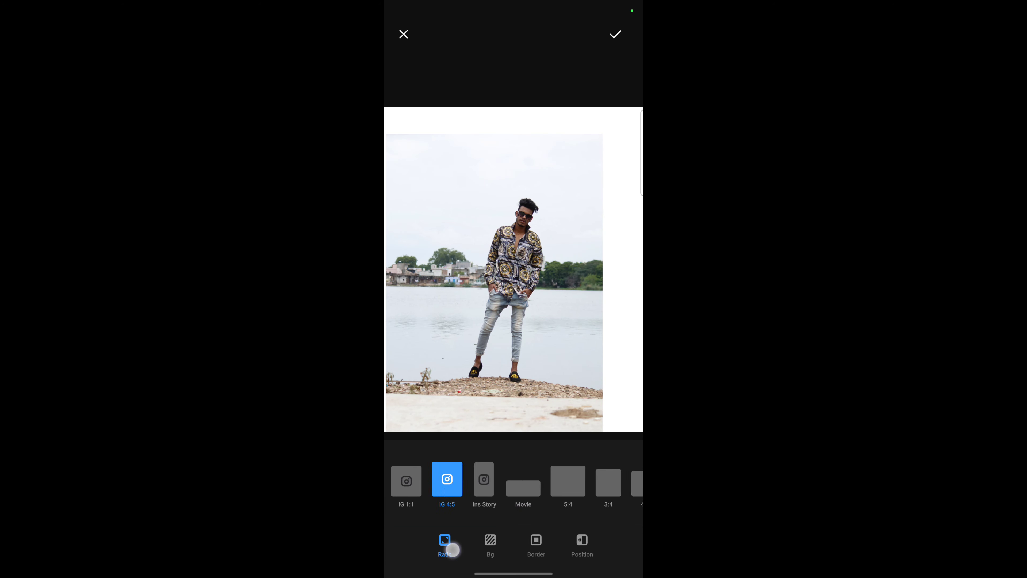
Step: Try a light grey-green solid background colour, then switch back to white
left_click(490, 544)
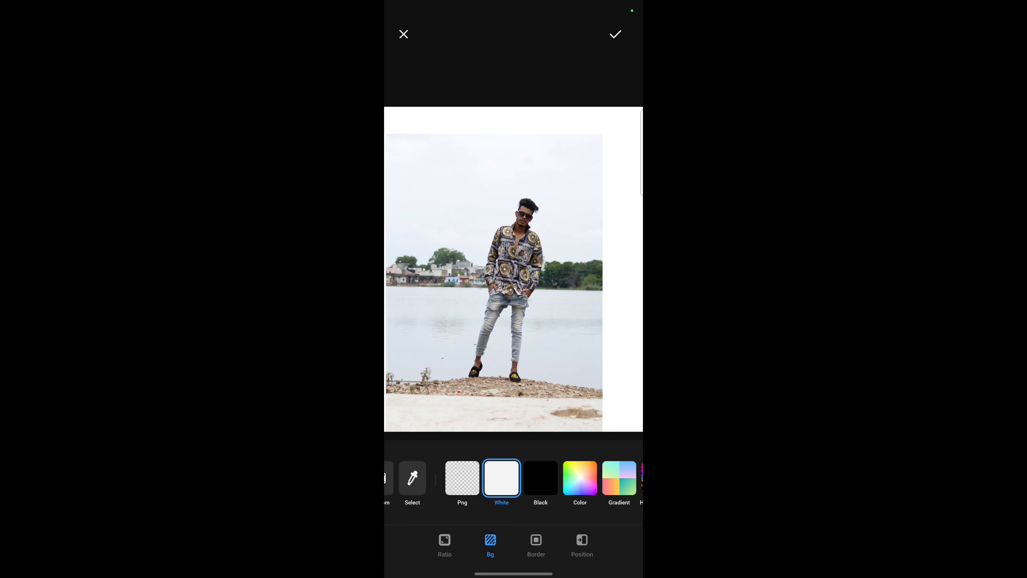
left_click(580, 477)
left_click(455, 485)
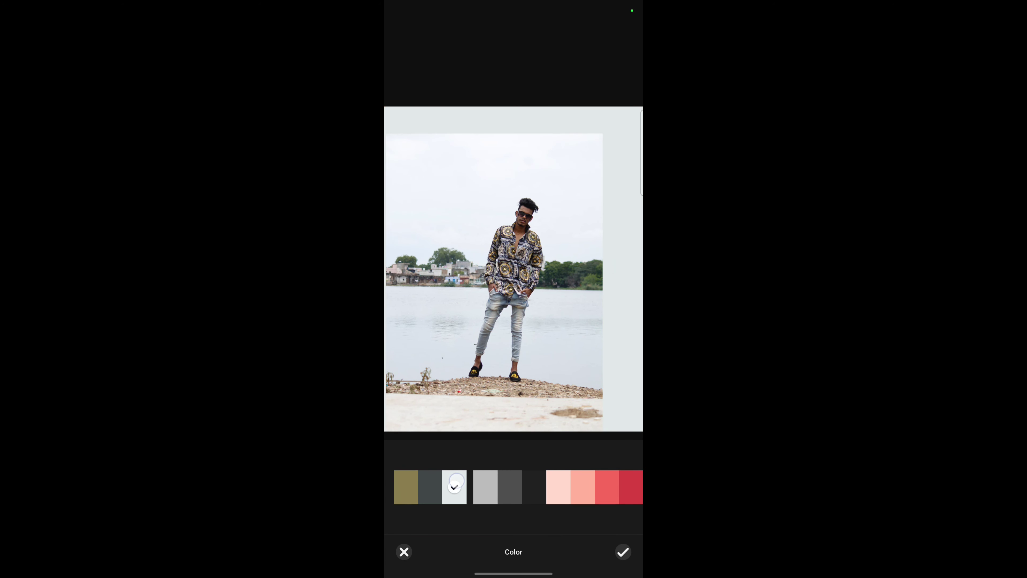
left_click(623, 552)
mouse_move(558, 485)
left_mouse_down()
mouse_move(429, 496)
mouse_move(615, 481)
mouse_move(461, 479)
mouse_move(518, 479)
left_mouse_up()
left_click(569, 477)
left_click(625, 552)
left_click(544, 477)
Step: Try a transparent background, then use Blur bg and shrink the photo toward the lower right
mouse_move(557, 379)
left_mouse_down()
mouse_move(581, 370)
mouse_move(574, 362)
left_mouse_up()
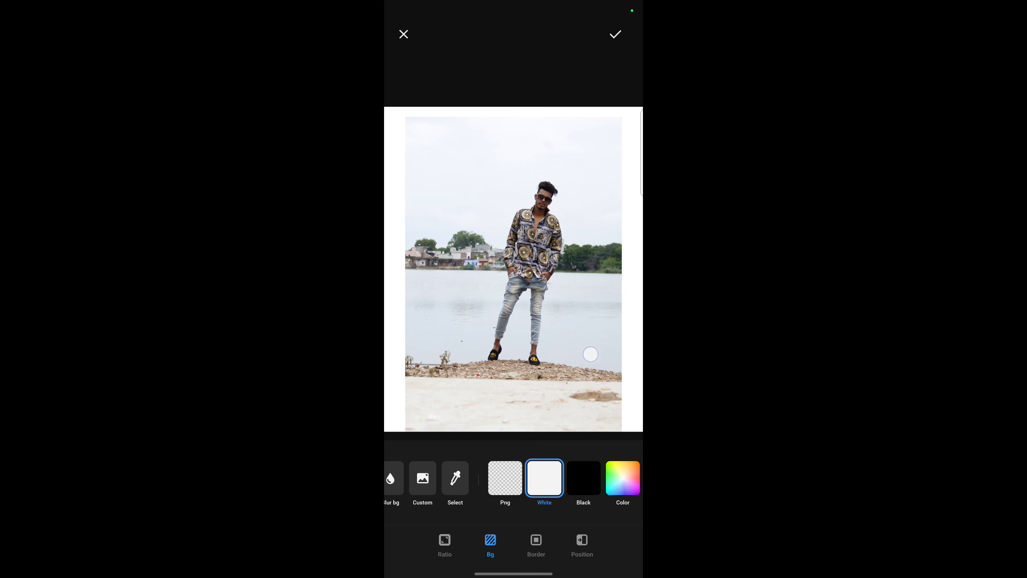
left_click(505, 477)
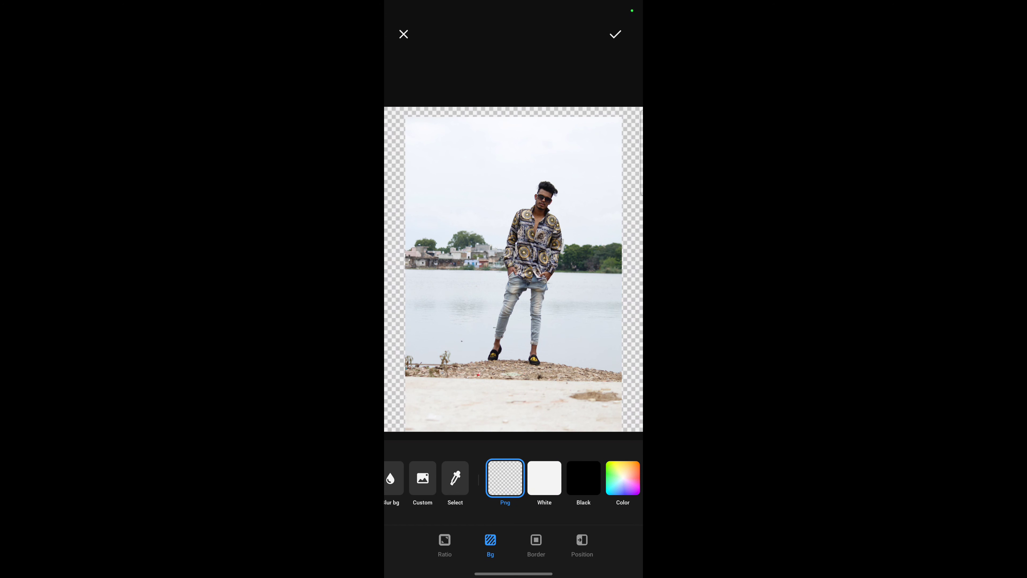
left_click_drag(575, 367, 575, 357)
left_click_drag(485, 478, 538, 477)
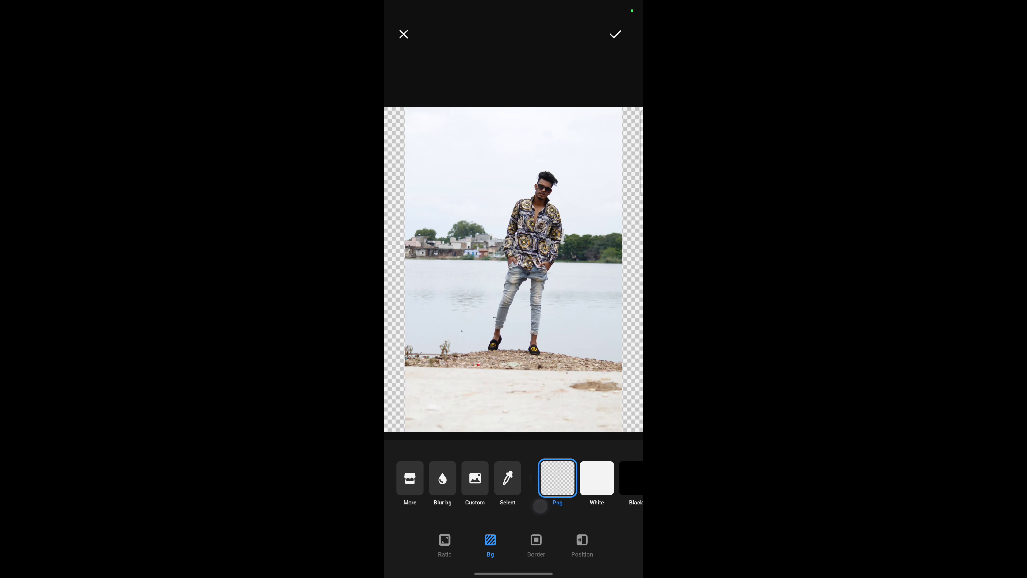
left_click(441, 484)
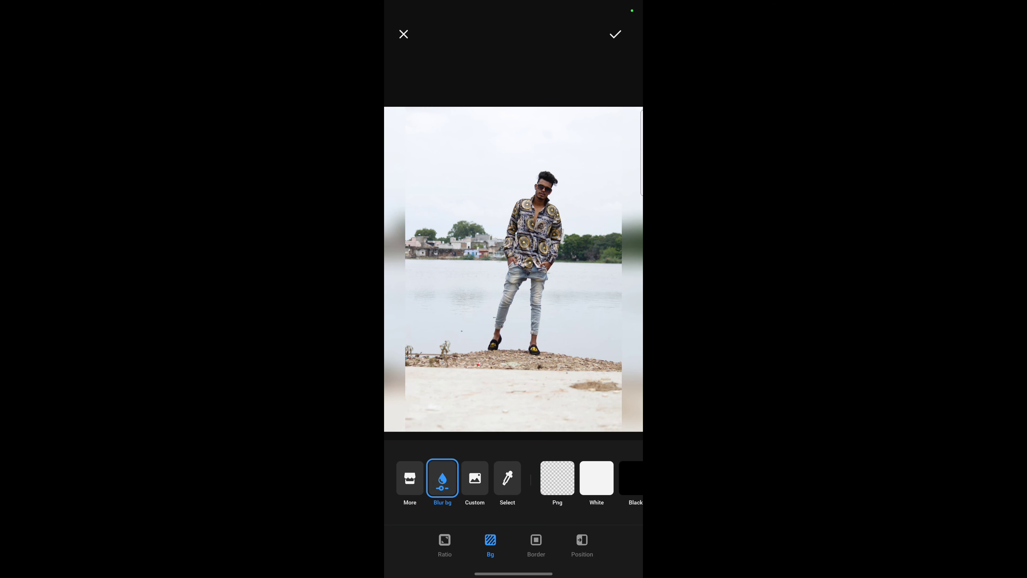
left_click_drag(526, 316, 592, 339)
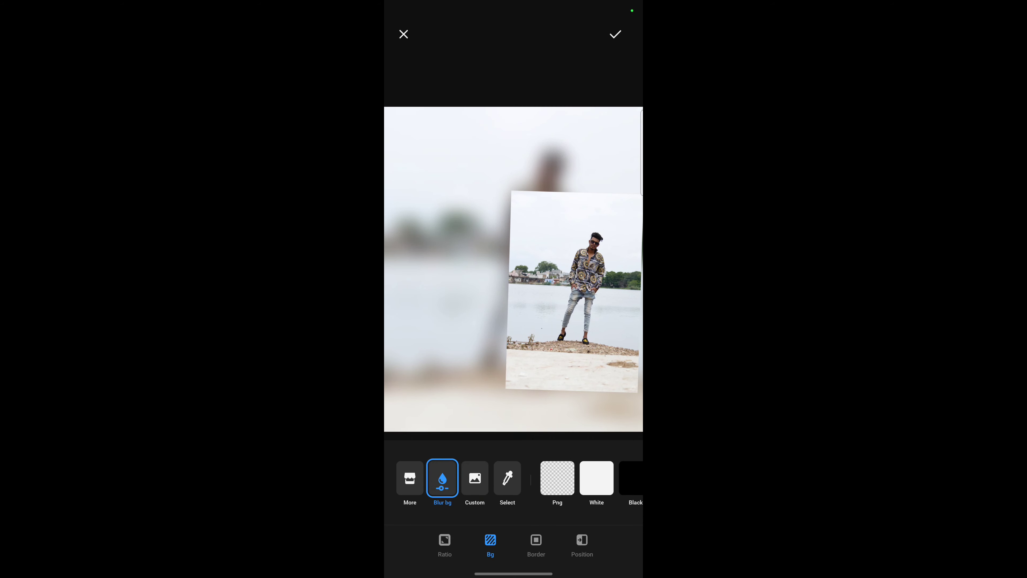
left_click_drag(485, 477, 476, 478)
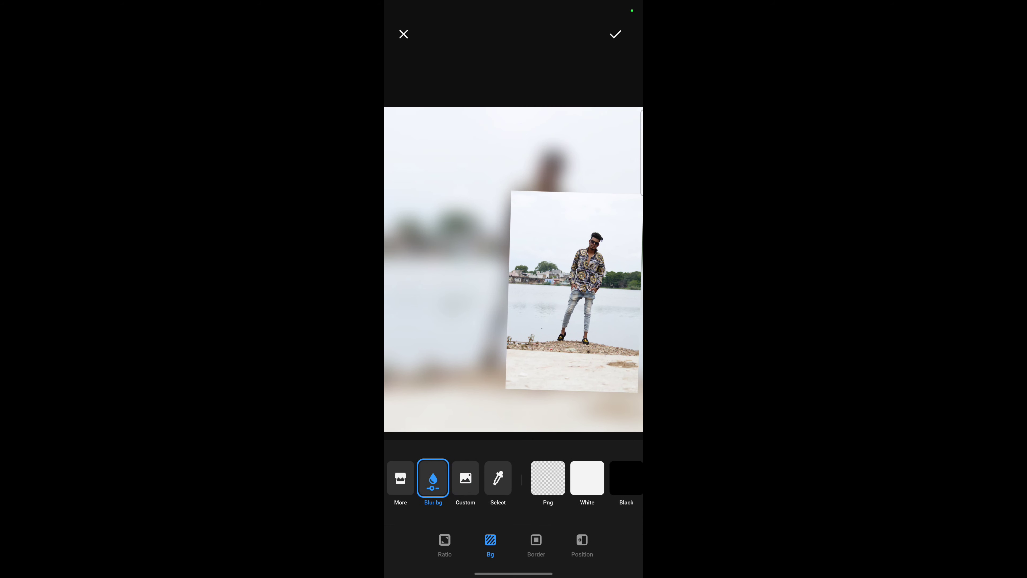
Step: Try a thicker white border, tilt and Position shifts on the photo, then exit Fit unapplied
left_click(533, 537)
left_click_drag(543, 308, 455, 291)
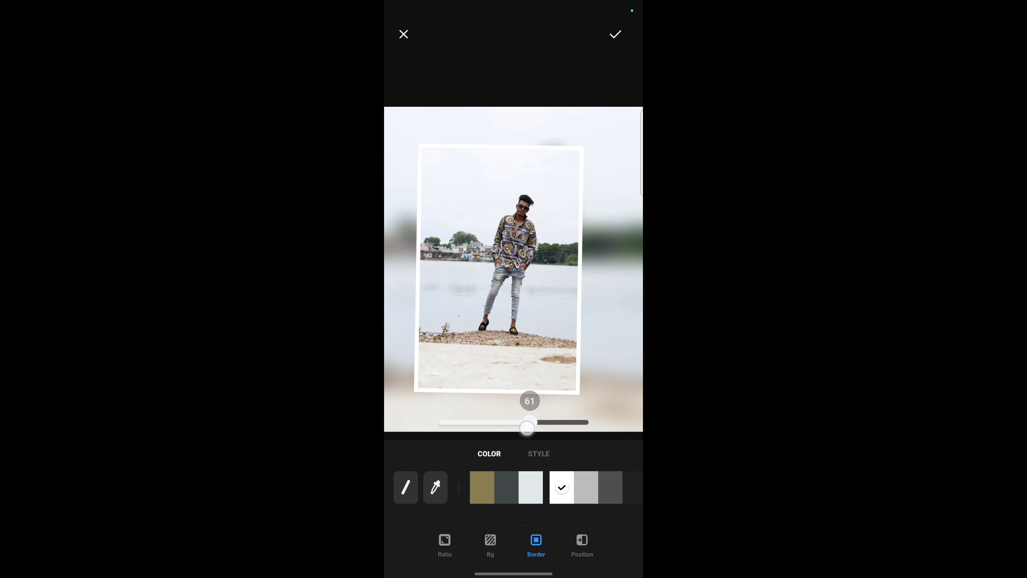
left_click_drag(518, 441, 547, 445)
left_click_drag(470, 245, 458, 340)
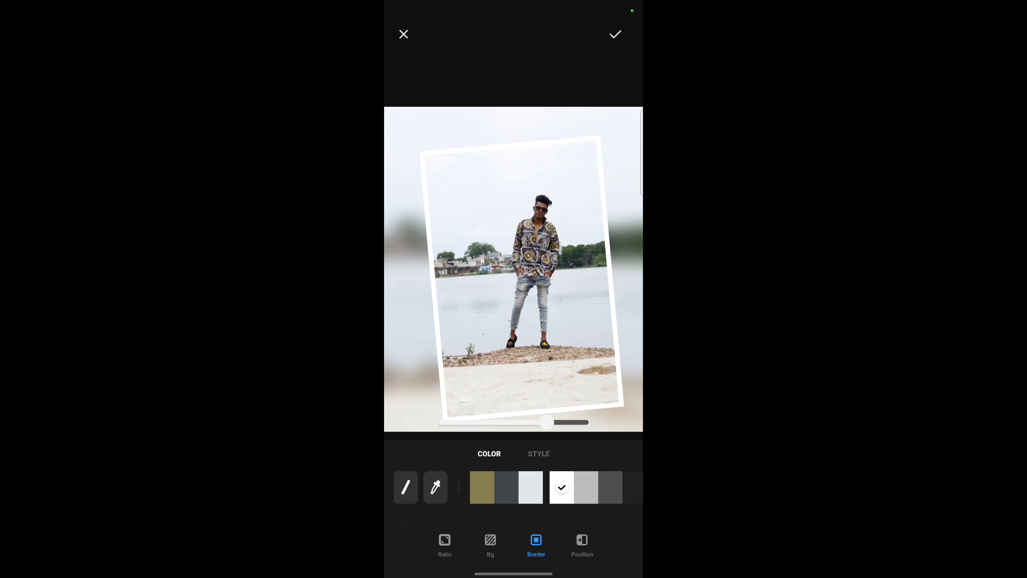
left_click(582, 542)
mouse_move(513, 492)
left_mouse_down()
mouse_move(456, 492)
mouse_move(537, 492)
left_mouse_up()
left_click_drag(447, 244, 457, 259)
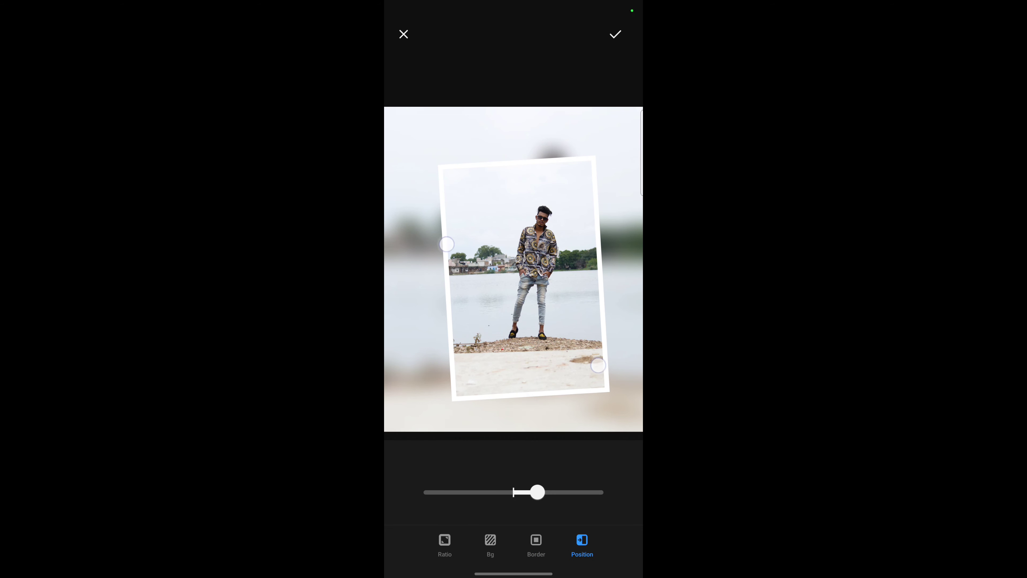
left_click(404, 34)
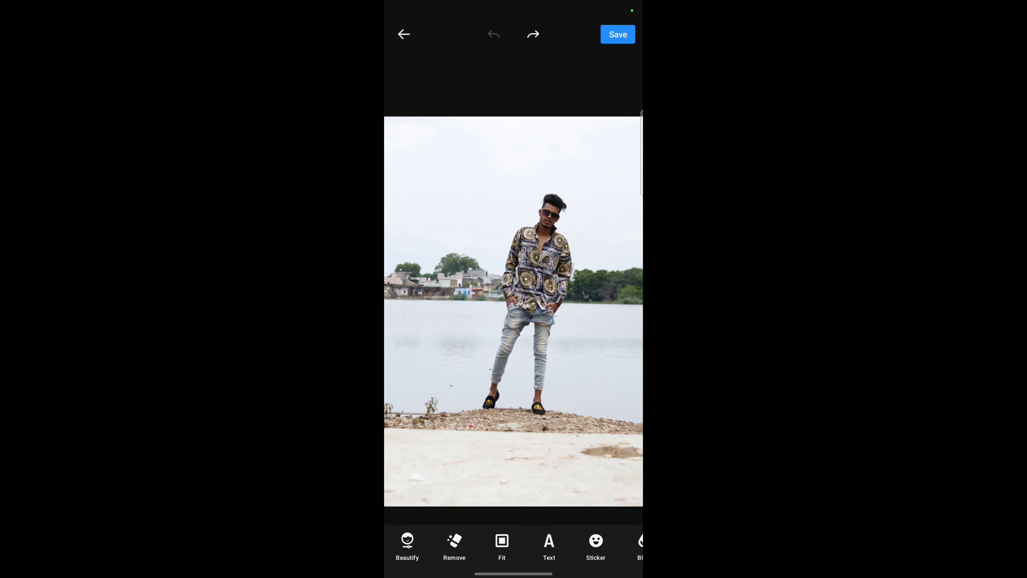
Step: Add the caption 'Vseditz' to the photo, correcting a mistyped first attempt
left_click(541, 545)
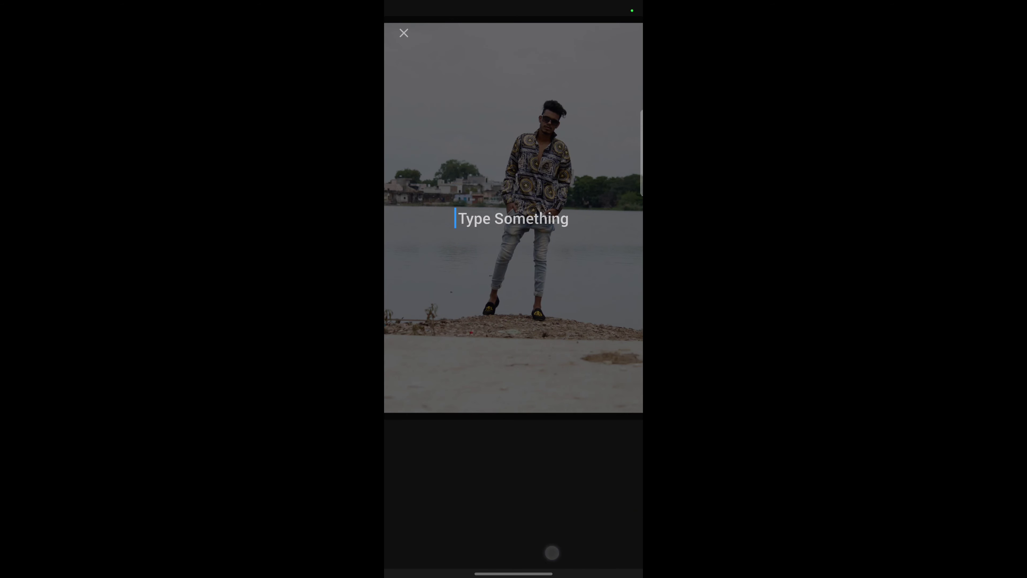
type("Sksdk")
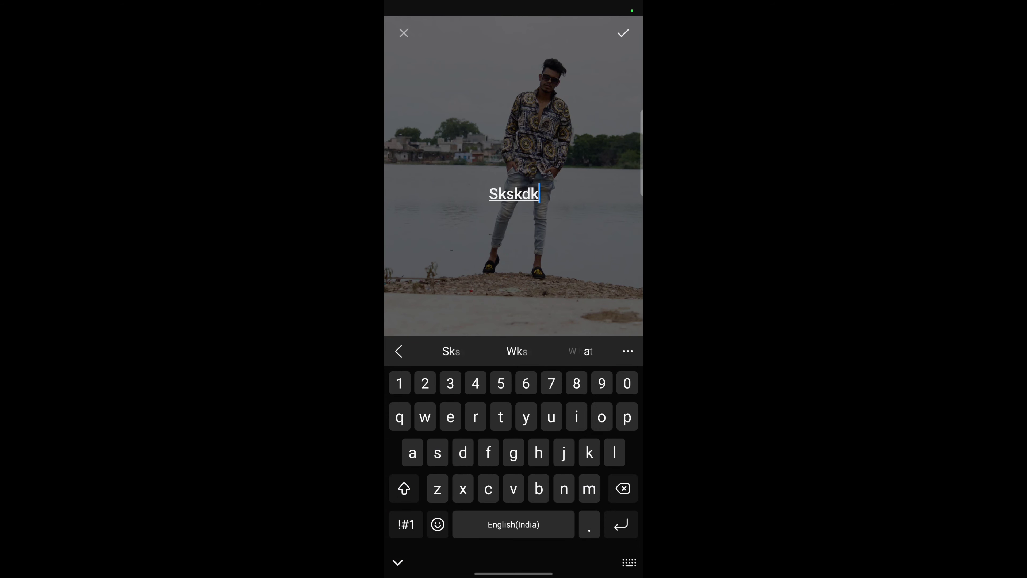
key("BackSpace")
key("BackSpace")
key("BackSpace")
key("BackSpace")
type("Vs")
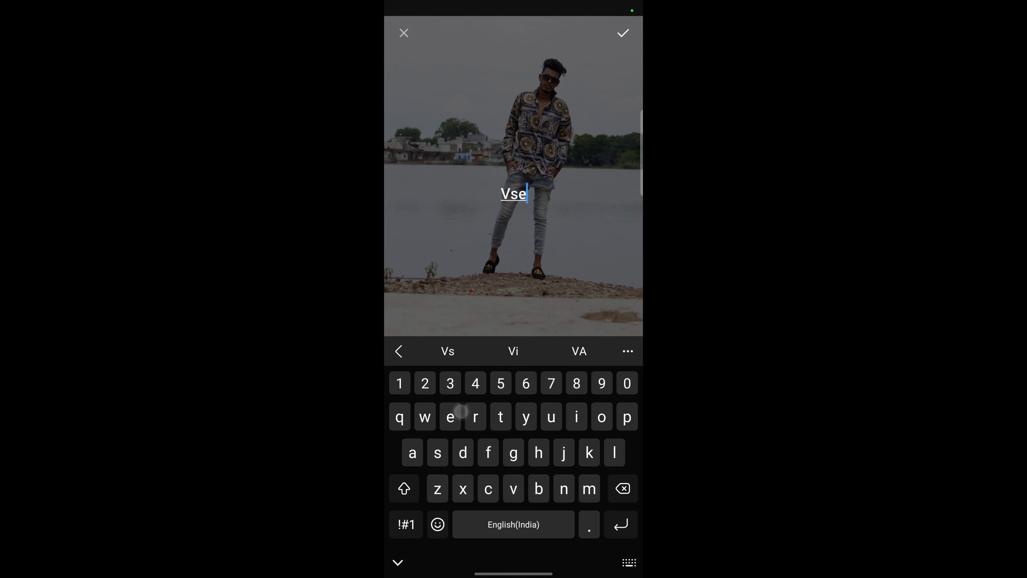
type("ed")
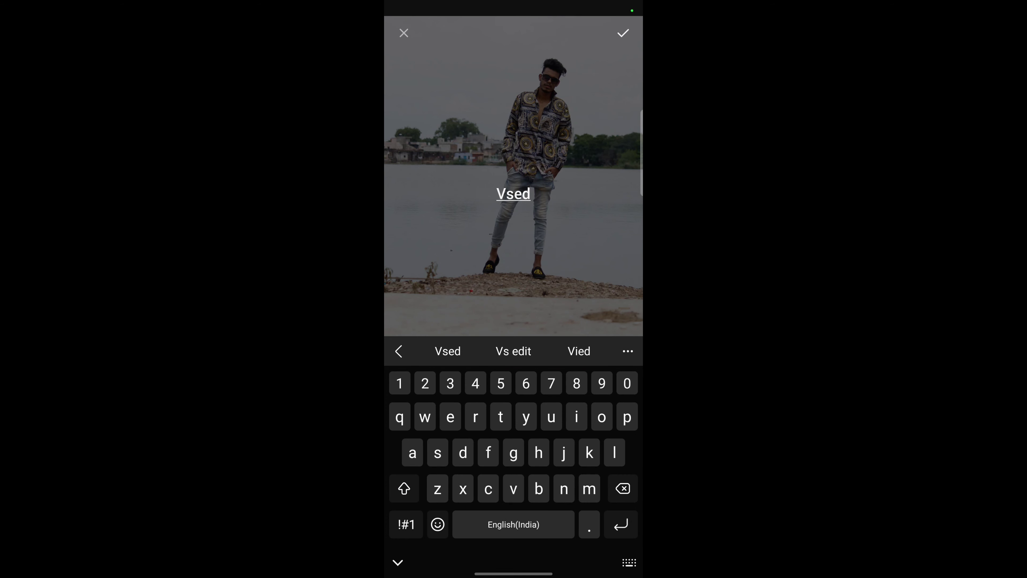
type("it")
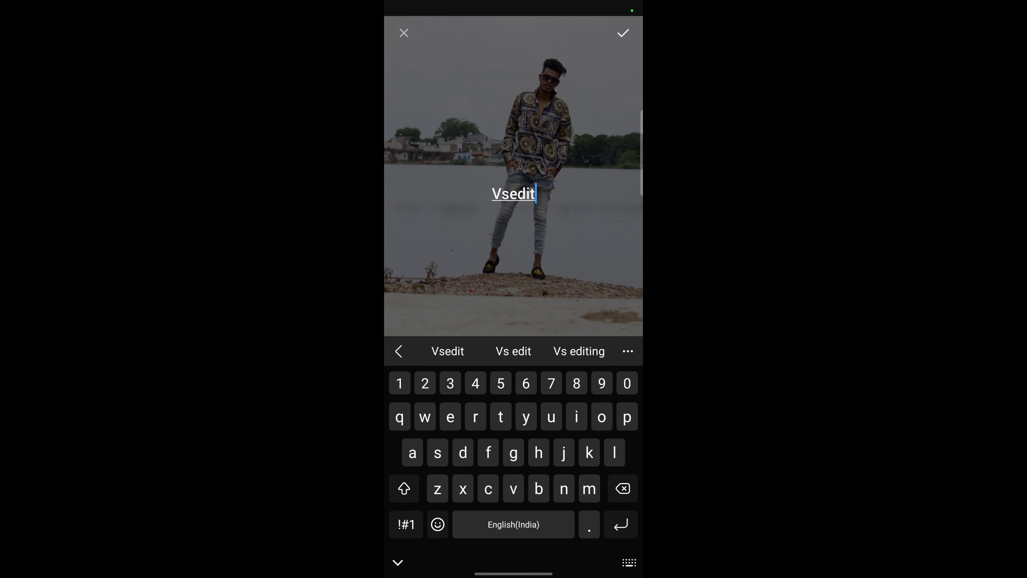
type("z")
left_click(622, 33)
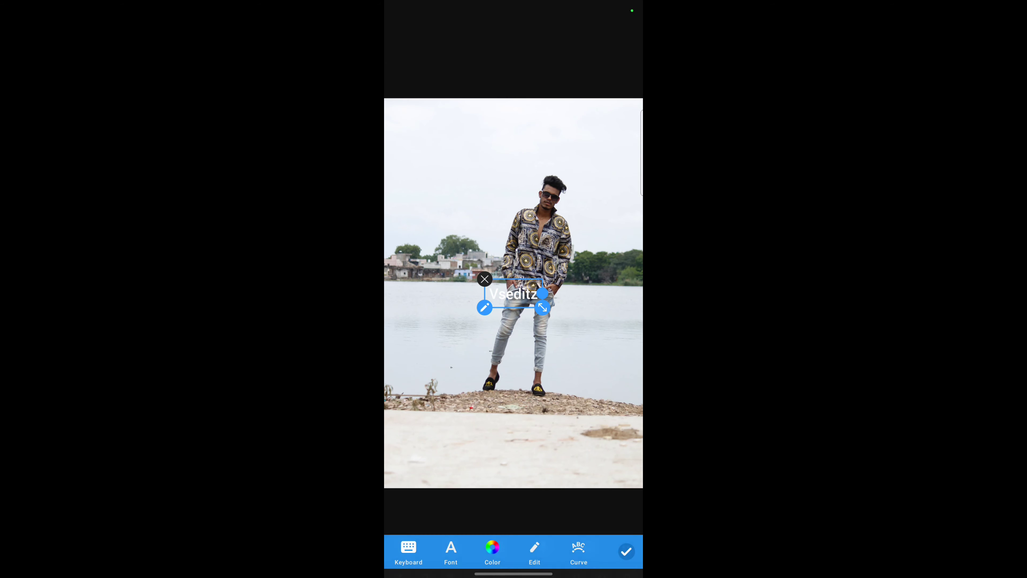
left_click(408, 550)
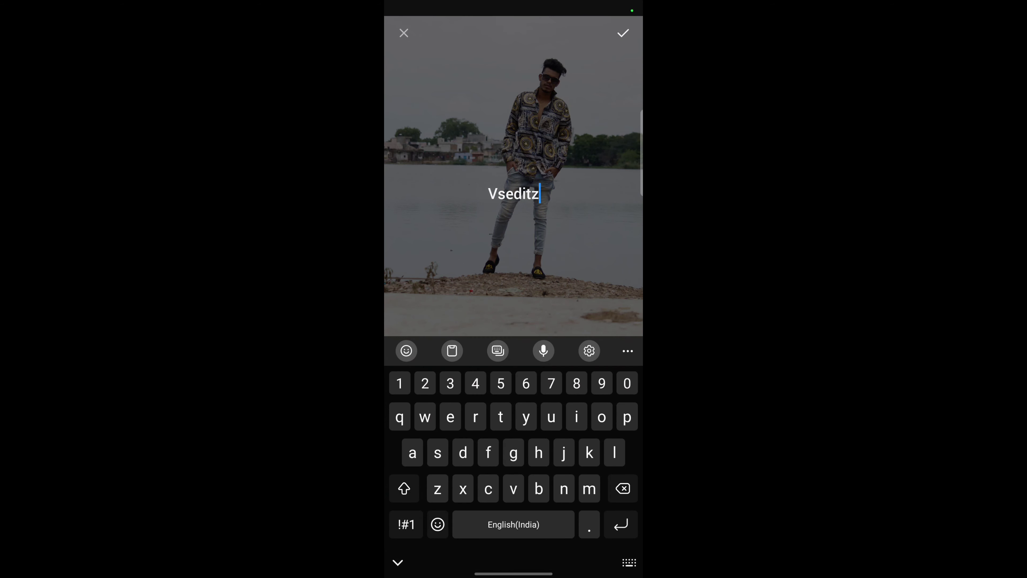
left_click(488, 193)
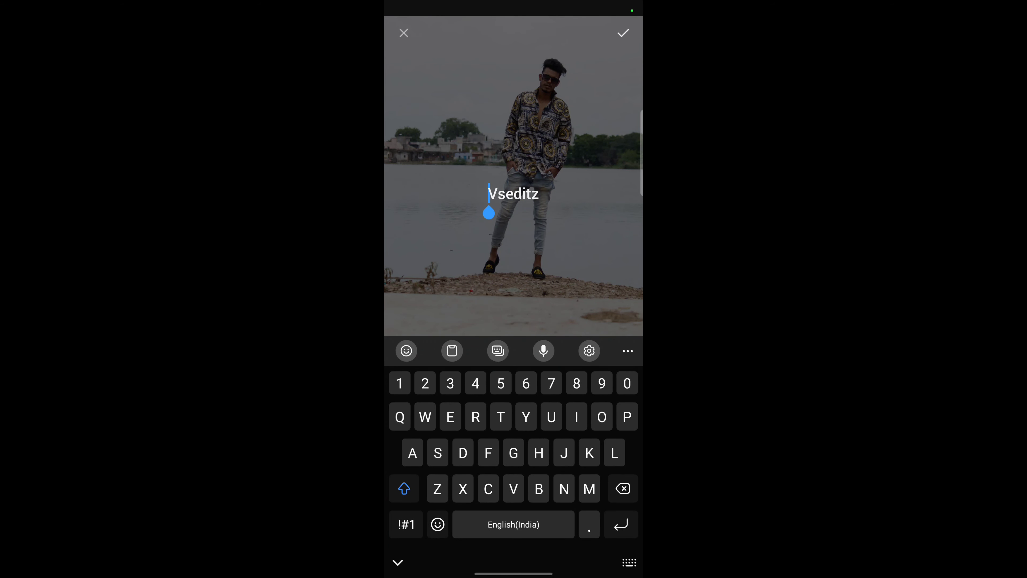
left_click(623, 33)
Step: Open the caption's Font list and scroll through the available fonts
left_click(451, 550)
scroll(514, 485, "down", 2)
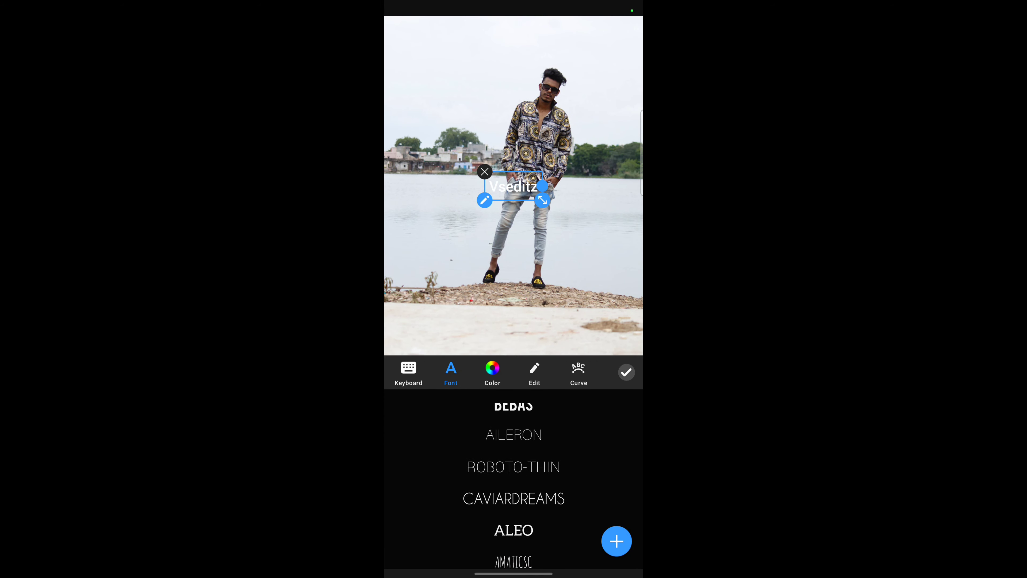
scroll(514, 485, "down", 3)
scroll(514, 485, "down", 5)
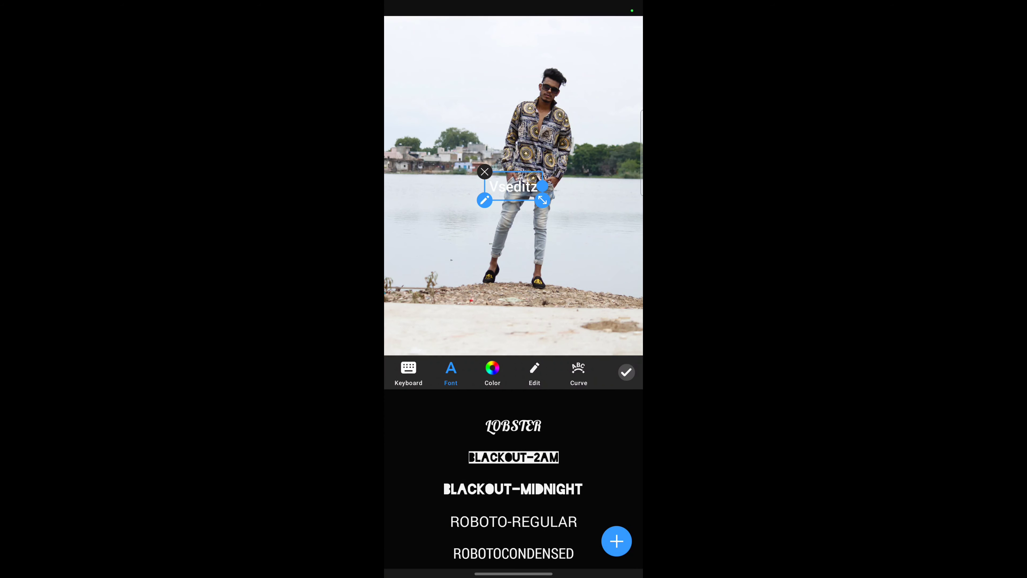
left_click(616, 541)
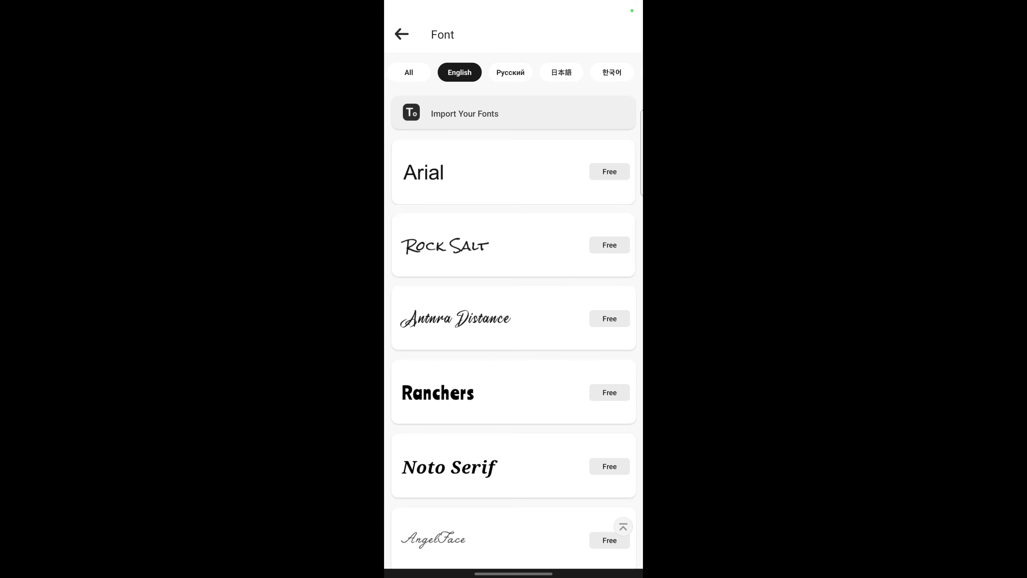
scroll(495, 435, "down", 5)
scroll(496, 374, "down", 10)
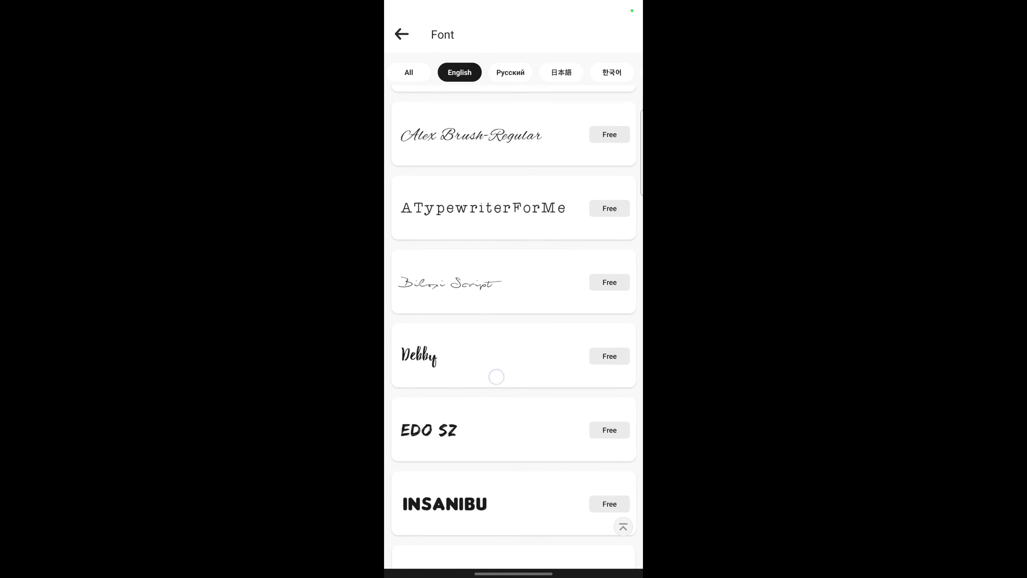
scroll(495, 374, "down", 5)
scroll(470, 413, "down", 5)
scroll(470, 413, "down", 10)
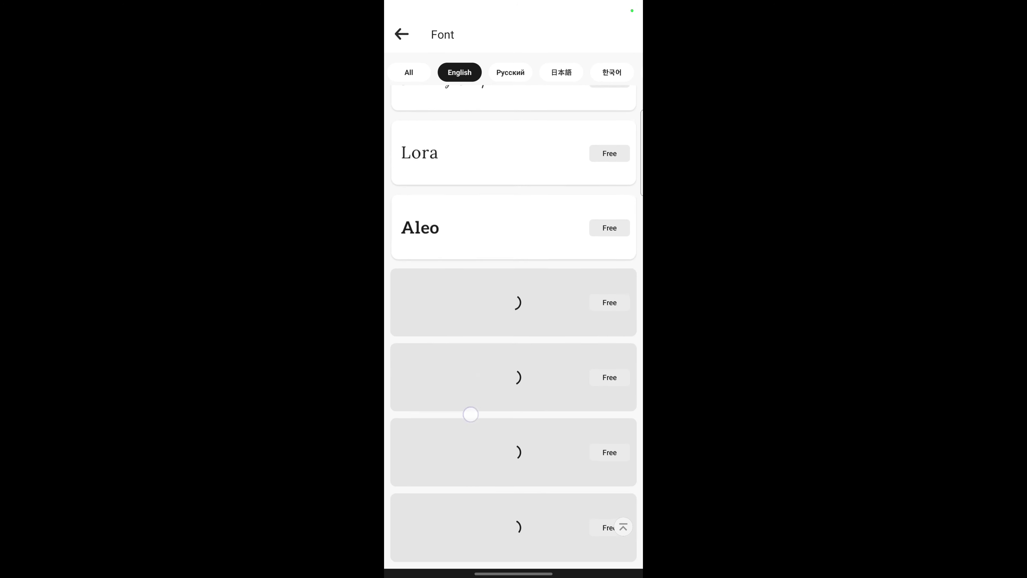
scroll(471, 475, "up", 5)
scroll(500, 335, "up", 20)
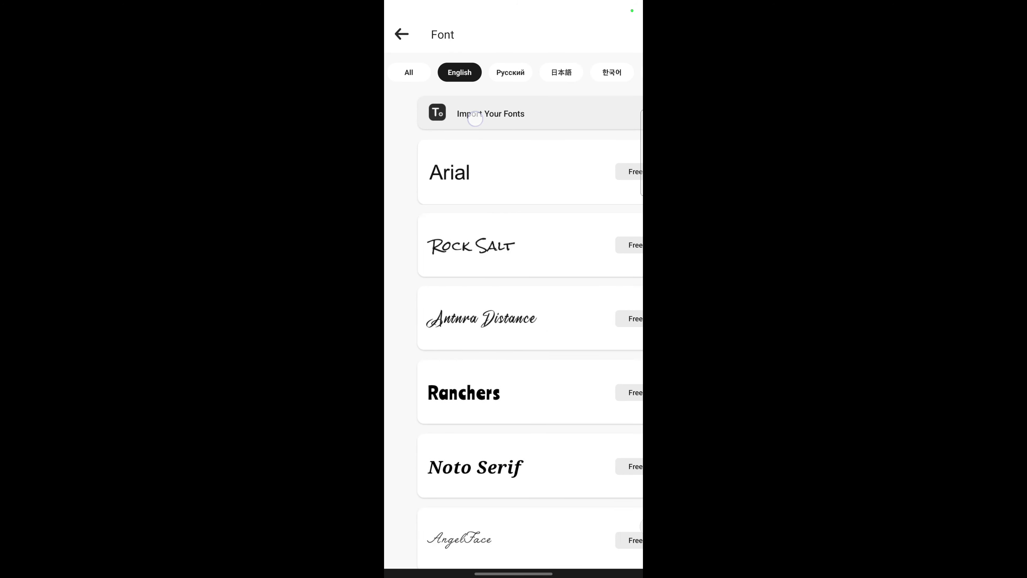
left_click(450, 114)
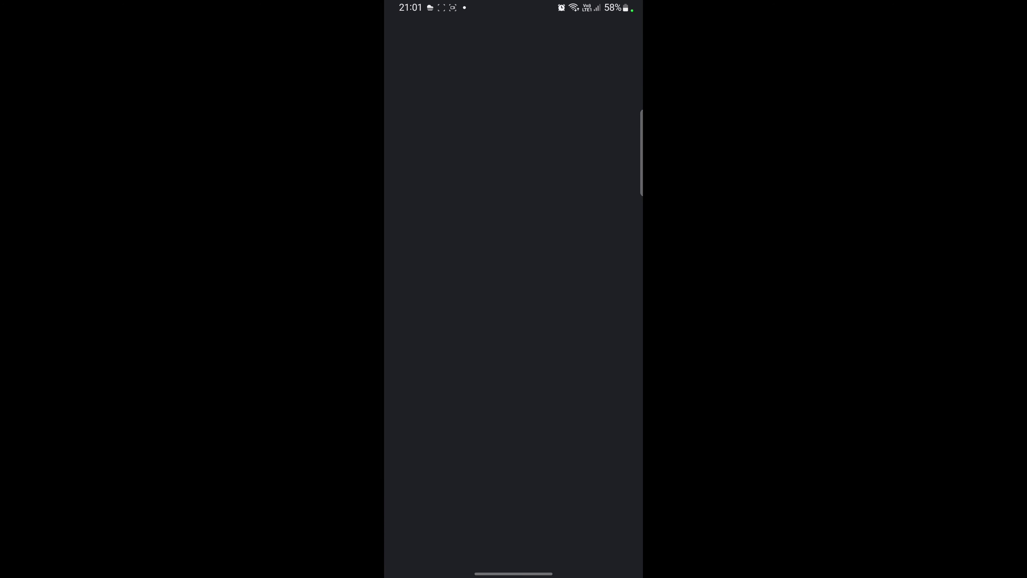
left_click_drag(636, 391, 530, 430)
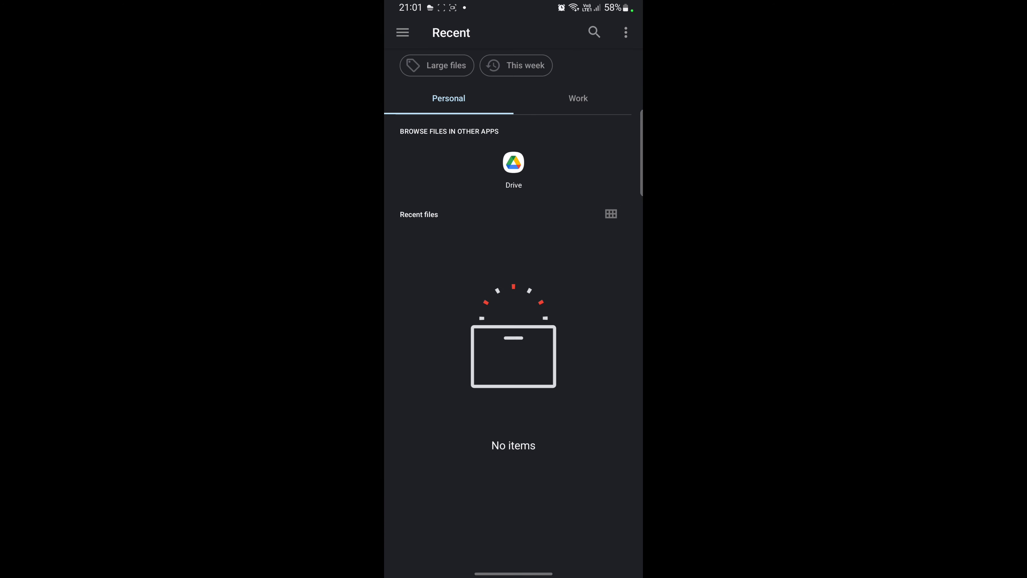
left_click_drag(639, 405, 546, 407)
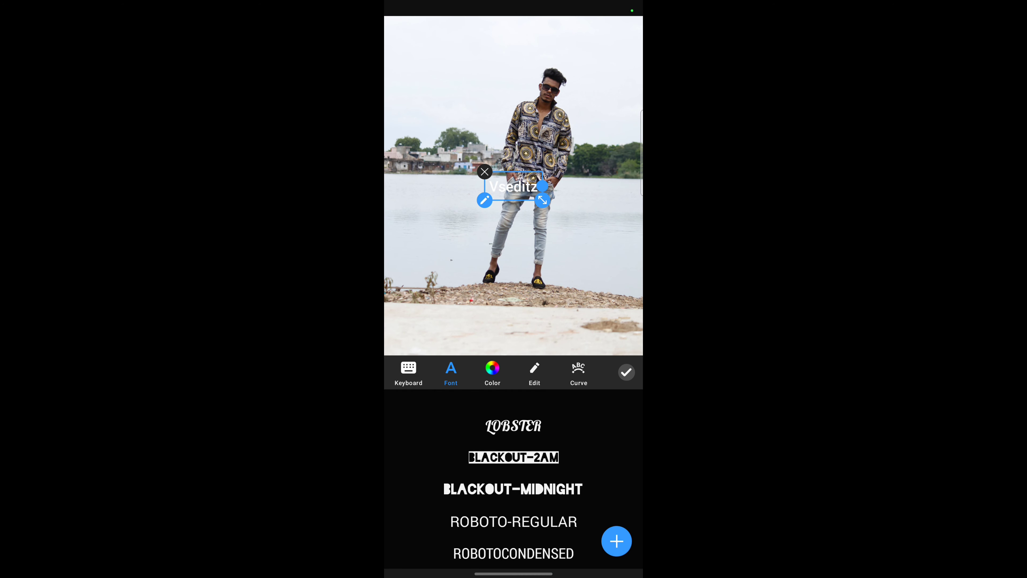
Step: Colour the caption red after trying two pink shades
left_click(492, 374)
left_click(535, 491)
left_click(569, 480)
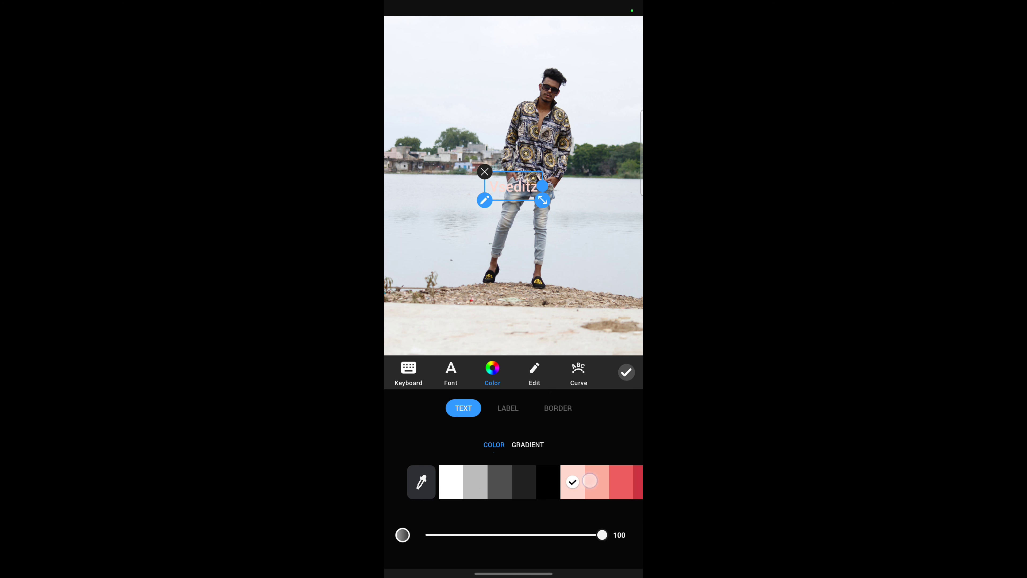
left_click_drag(586, 482, 426, 481)
left_click(552, 465)
Step: Set Shadow 77, Degree 87, Line 92 and Curve -6, apply, and select the caption
left_click(534, 368)
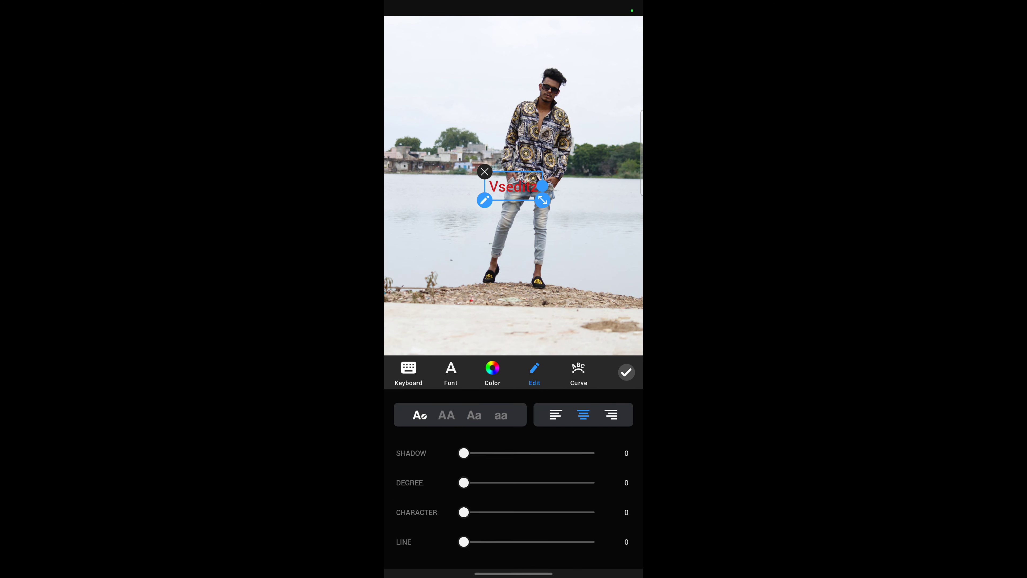
left_click_drag(464, 453, 564, 452)
left_click_drag(464, 482, 577, 482)
left_click_drag(464, 538, 583, 529)
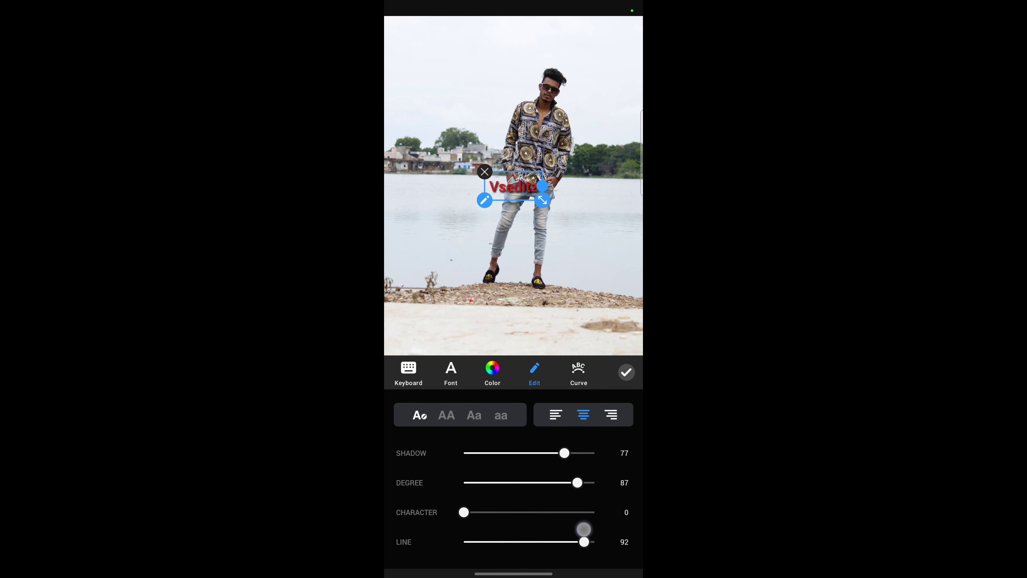
left_click(578, 372)
mouse_move(514, 473)
left_mouse_down()
mouse_move(422, 472)
mouse_move(580, 473)
mouse_move(484, 472)
left_mouse_up()
left_click(623, 372)
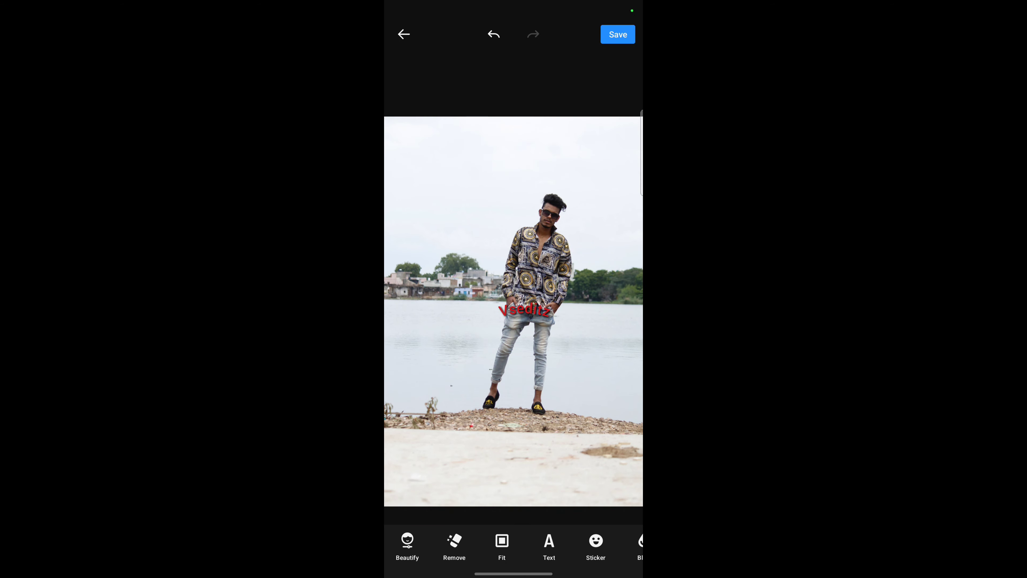
left_click(524, 310)
left_click(478, 280)
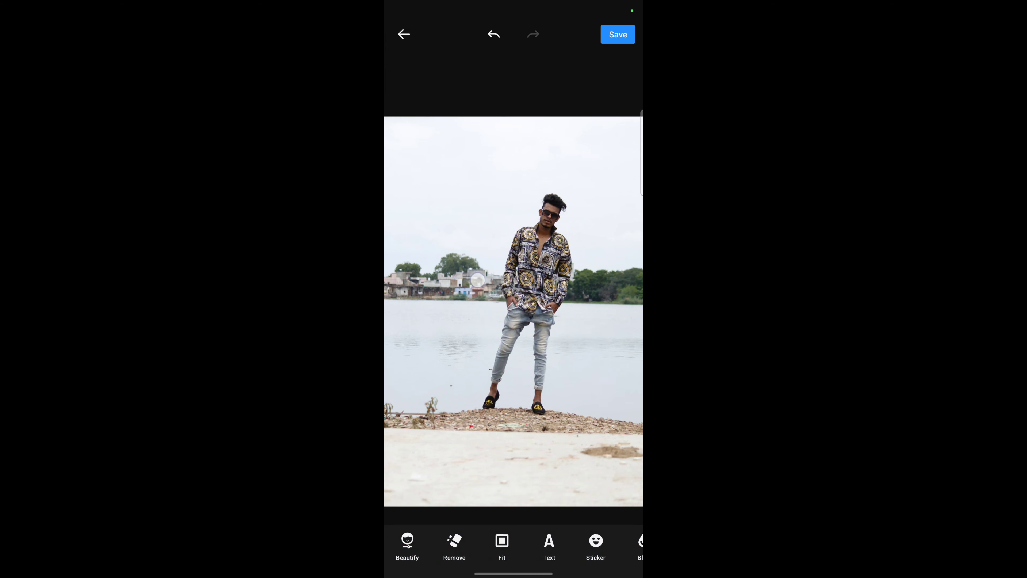
left_click_drag(554, 538, 526, 540)
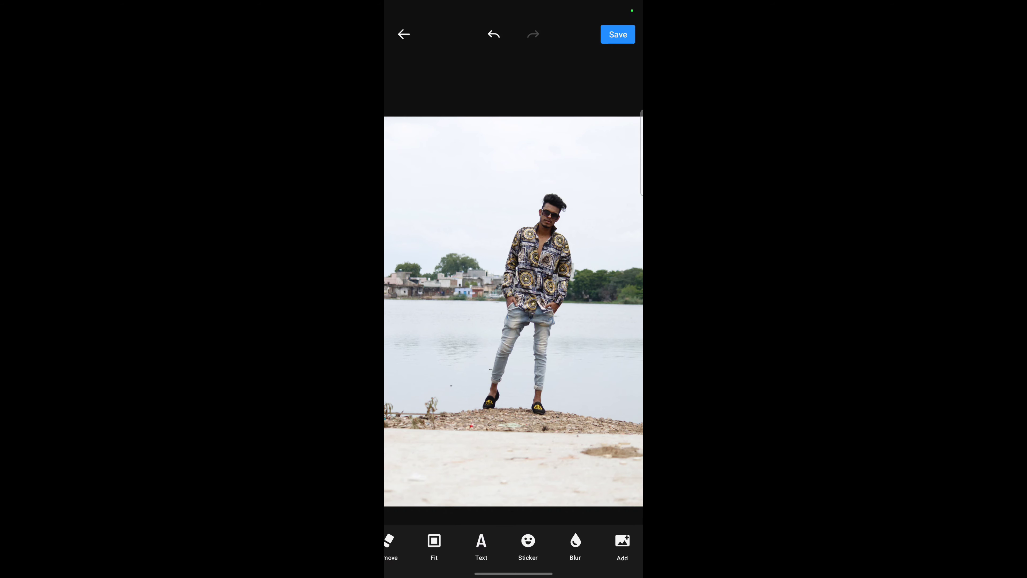
left_click(527, 544)
scroll(439, 447, "down", 4)
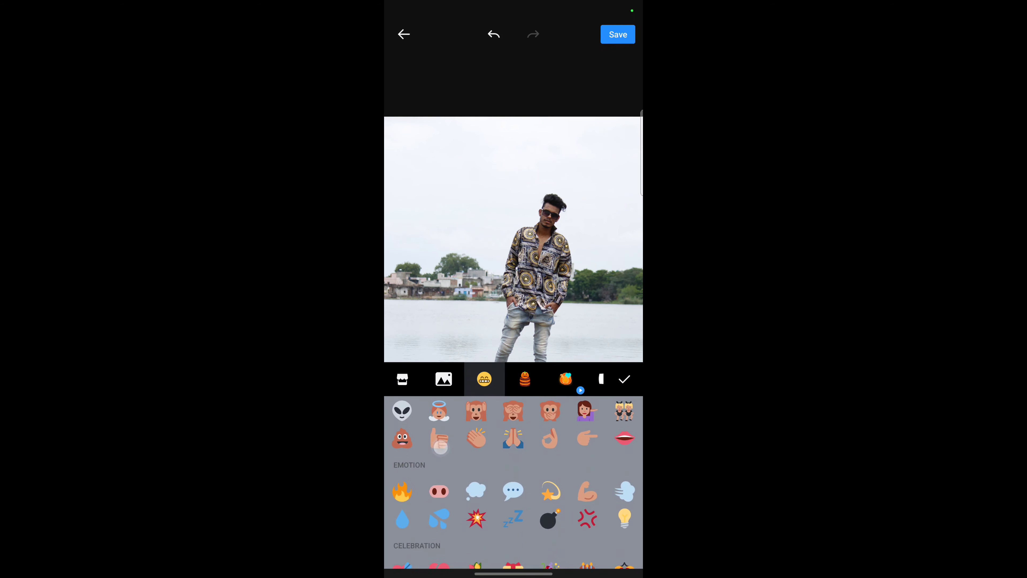
scroll(440, 447, "up", 3)
left_click(402, 436)
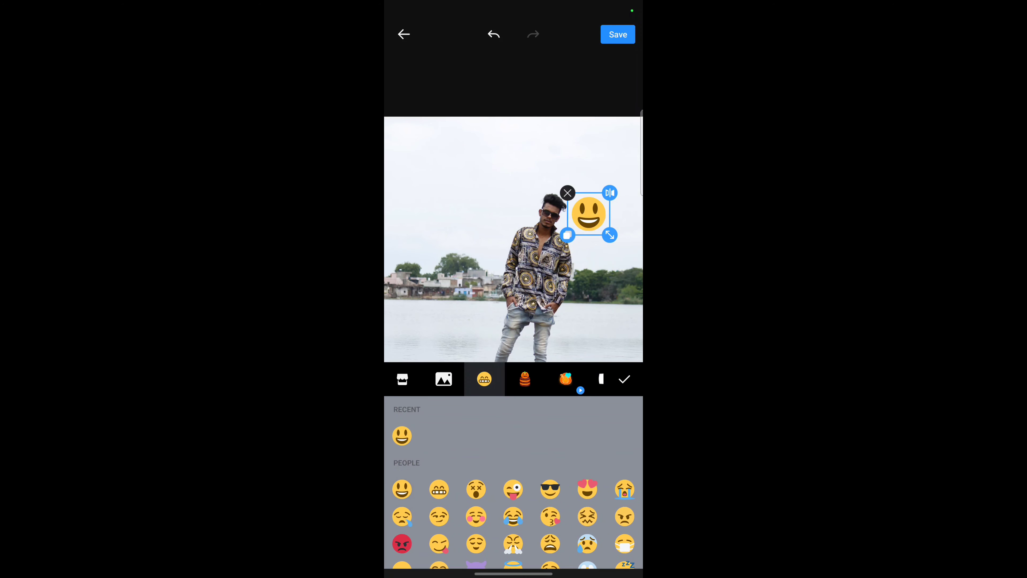
scroll(513, 485, "down", 10)
left_click(624, 378)
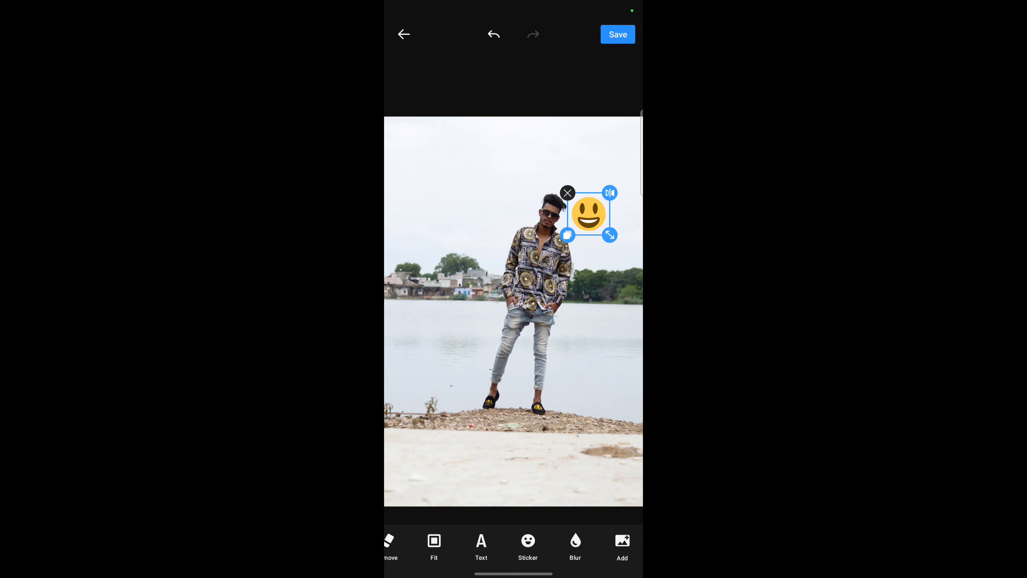
left_click(567, 192)
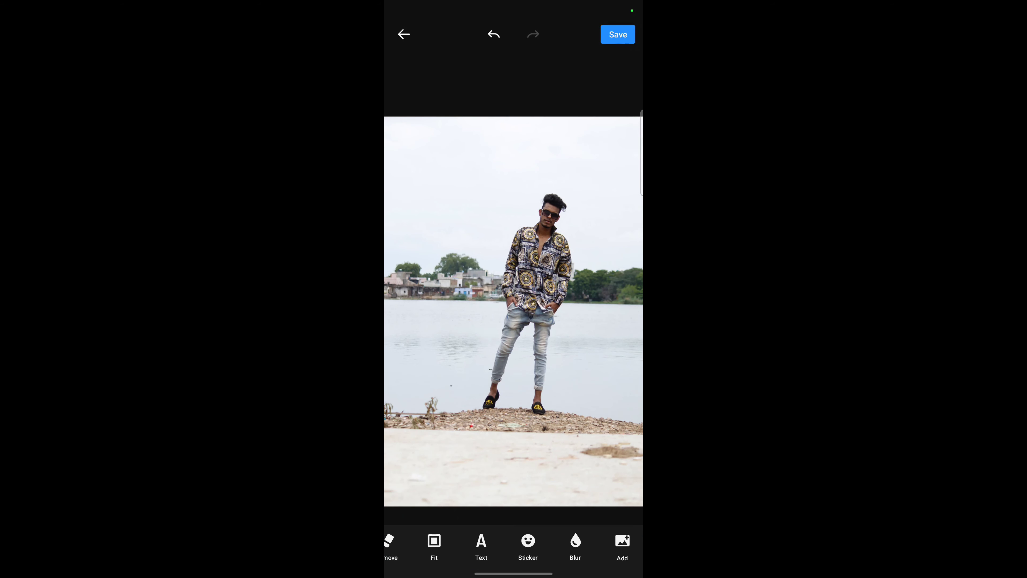
left_click(575, 546)
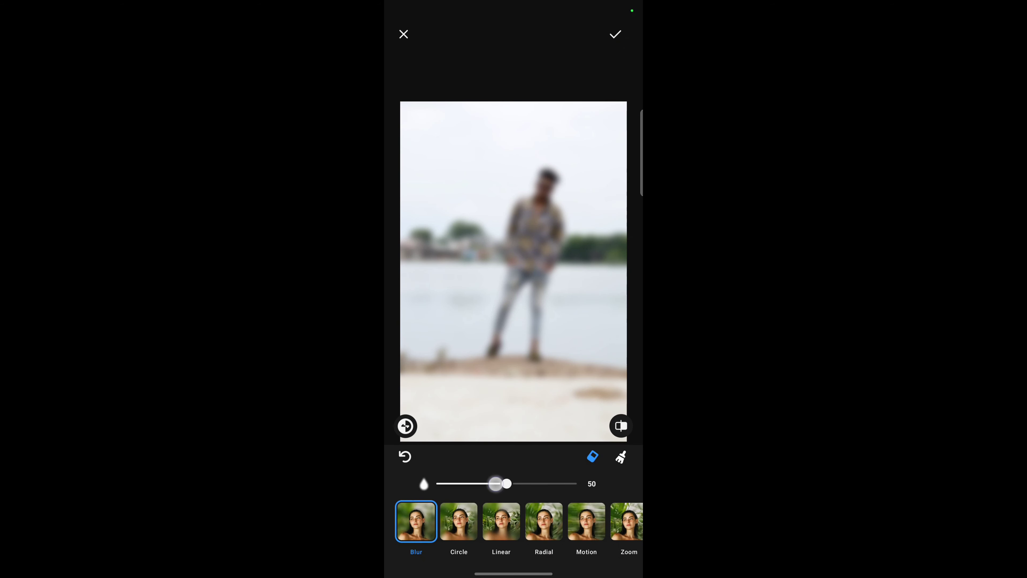
left_click_drag(495, 484, 440, 484)
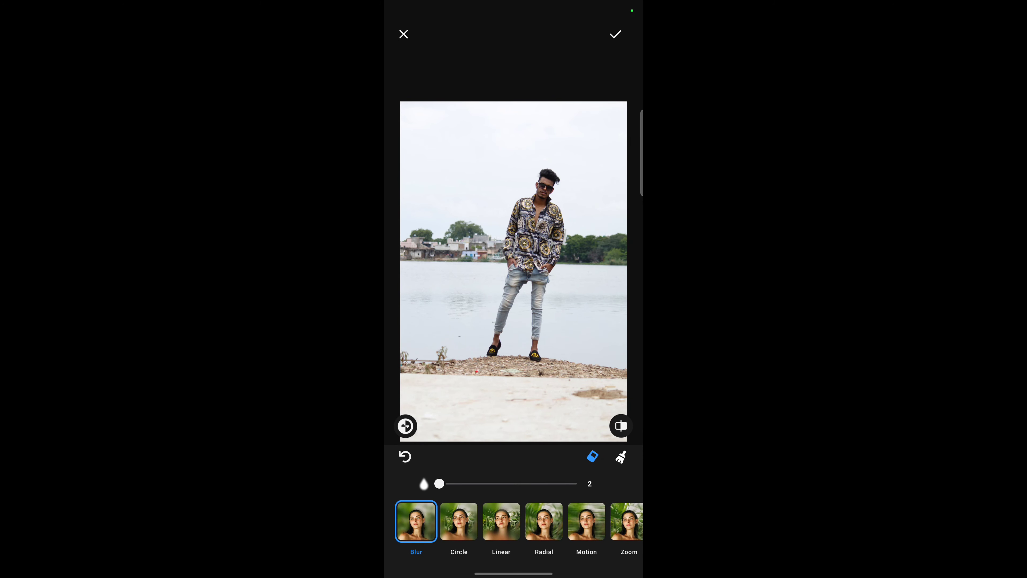
left_click(458, 520)
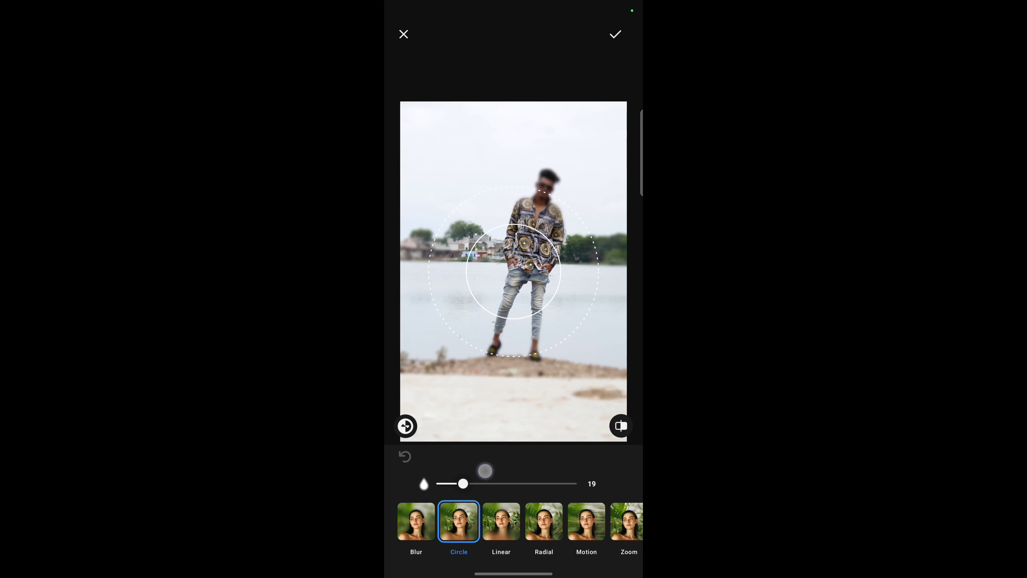
left_click(501, 521)
left_click_drag(469, 255, 465, 179)
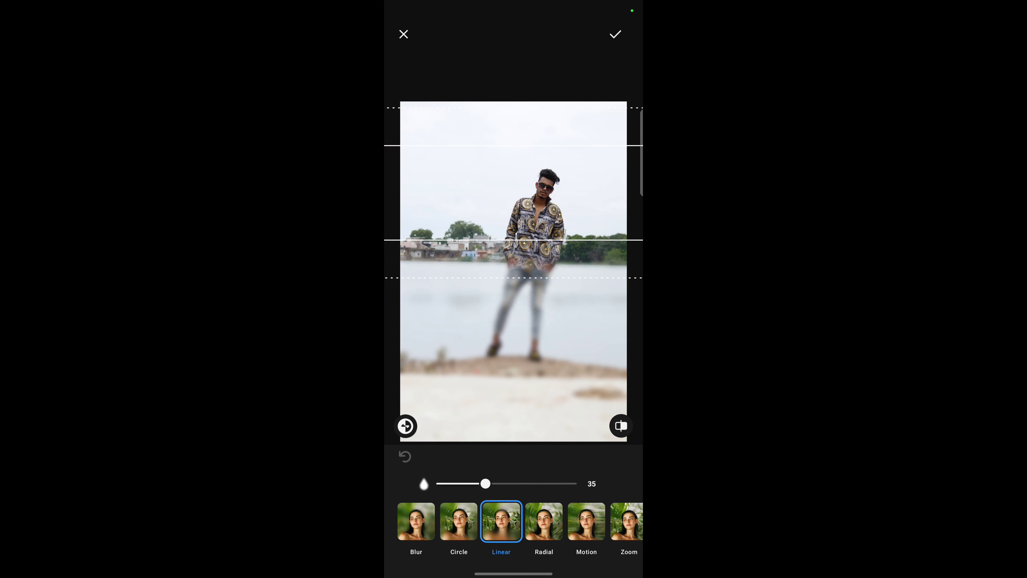
left_click_drag(485, 483, 540, 483)
left_click(413, 528)
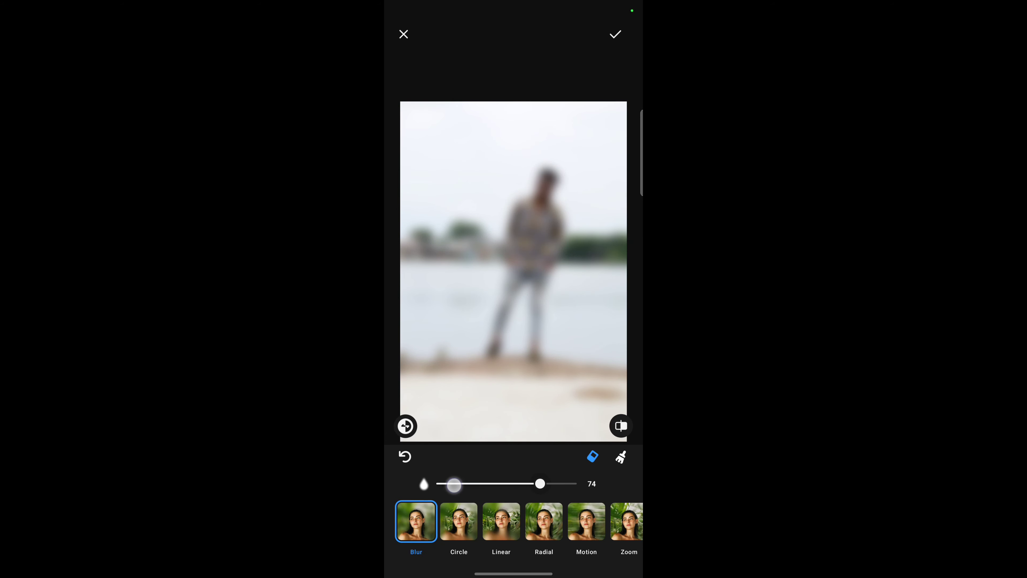
mouse_move(461, 484)
left_mouse_down()
mouse_move(447, 483)
mouse_move(471, 483)
left_mouse_up()
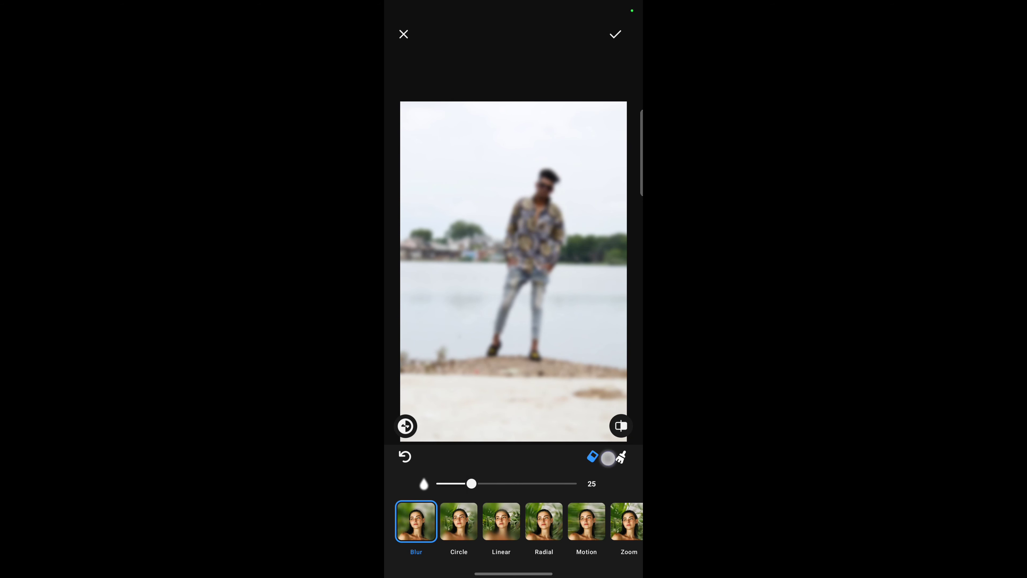
left_click(621, 456)
mouse_move(541, 219)
left_mouse_down()
mouse_move(525, 243)
mouse_move(521, 314)
mouse_move(502, 243)
mouse_move(552, 238)
mouse_move(503, 370)
left_mouse_up()
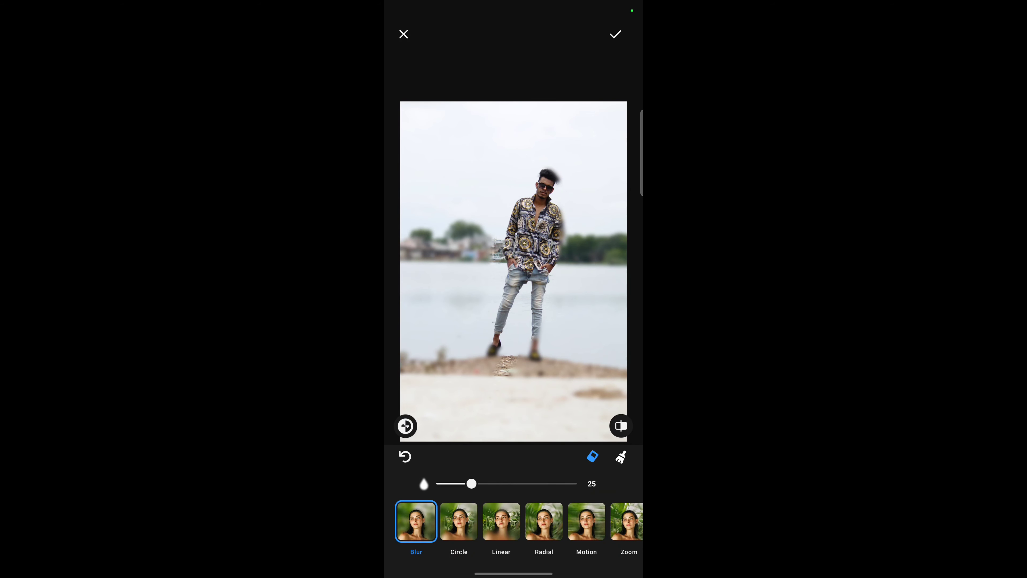
left_click(406, 425)
left_click_drag(642, 356, 614, 349)
Step: Open the add-photo gallery and dismiss it without adding another photo
left_click_drag(575, 544, 449, 544)
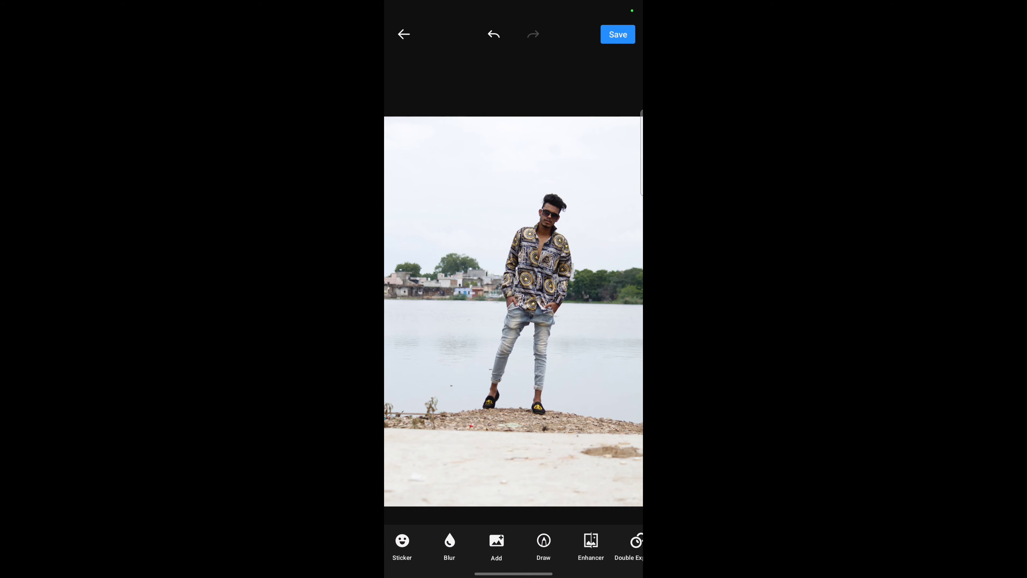
left_click(496, 544)
left_click_drag(452, 32, 451, 202)
left_click_drag(462, 443, 489, 459)
Step: Paint mosaic strips with the second, tropical and first pattern brushes, then discard them
left_click(543, 539)
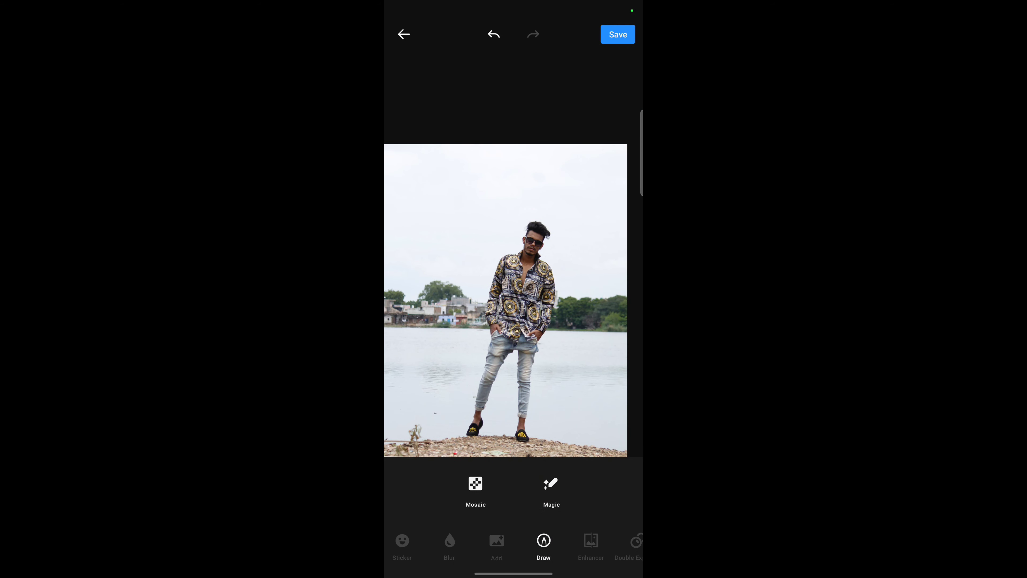
left_click(462, 490)
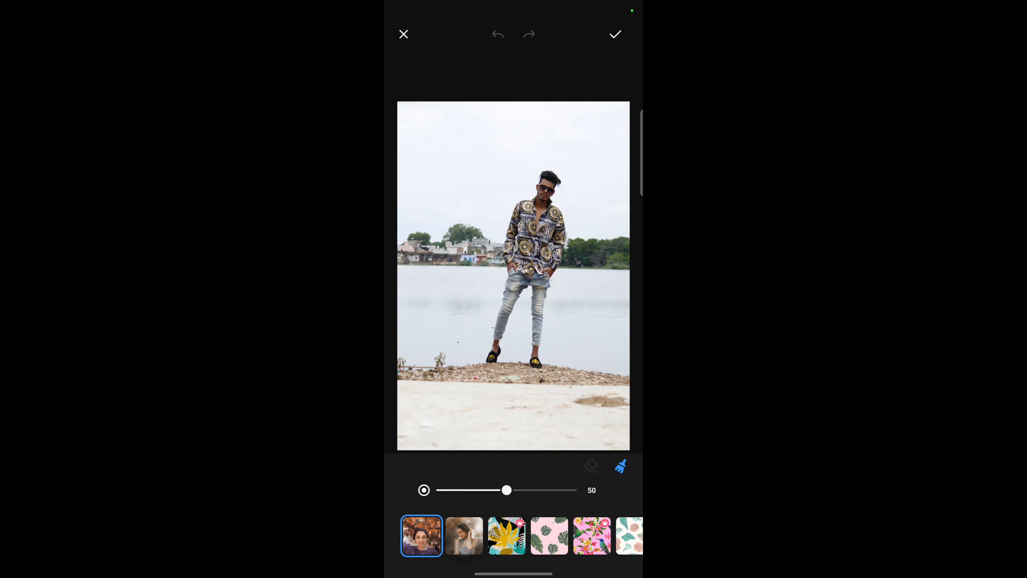
left_click(464, 546)
mouse_move(447, 230)
left_mouse_down()
mouse_move(431, 332)
mouse_move(454, 142)
mouse_move(431, 406)
mouse_move(447, 450)
left_mouse_up()
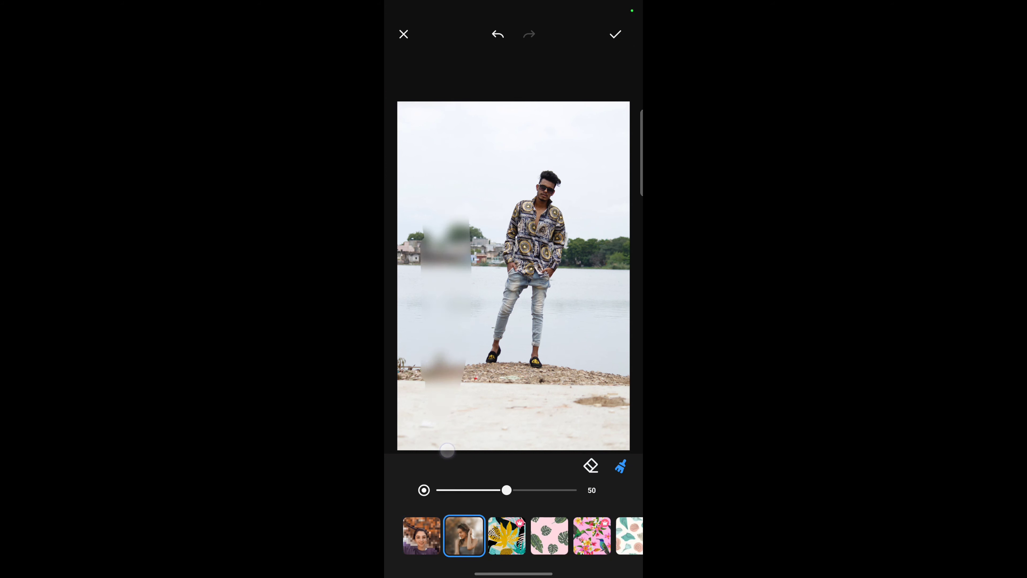
left_click(507, 535)
mouse_move(442, 364)
left_mouse_down()
mouse_move(464, 179)
mouse_move(458, 296)
mouse_move(416, 445)
left_mouse_up()
left_click(422, 536)
mouse_move(461, 194)
left_mouse_down()
mouse_move(449, 328)
mouse_move(477, 364)
left_mouse_up()
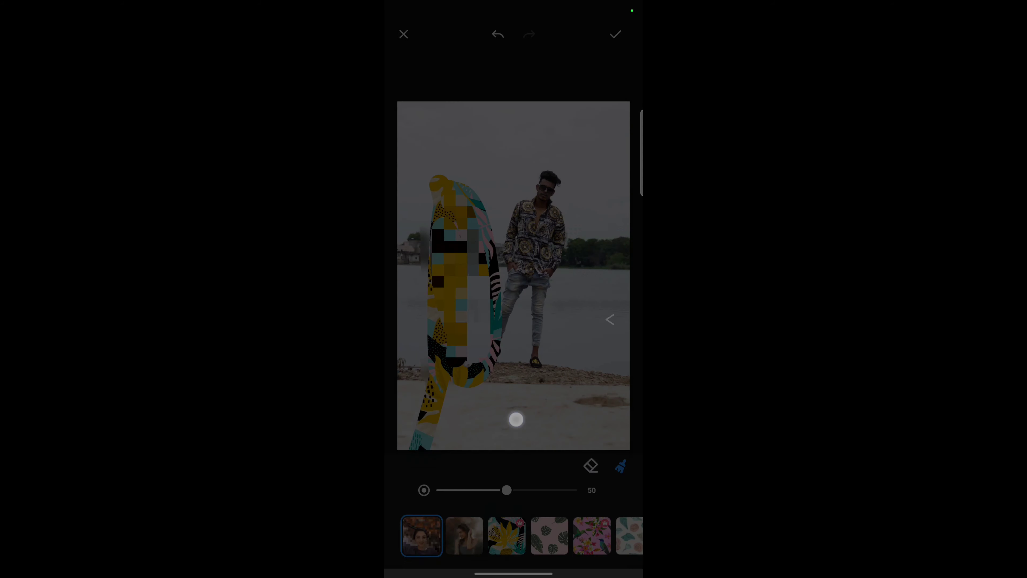
left_click(515, 487)
Step: Paint white and blue neon glow strokes beside the man, then discard the changes
left_click(552, 500)
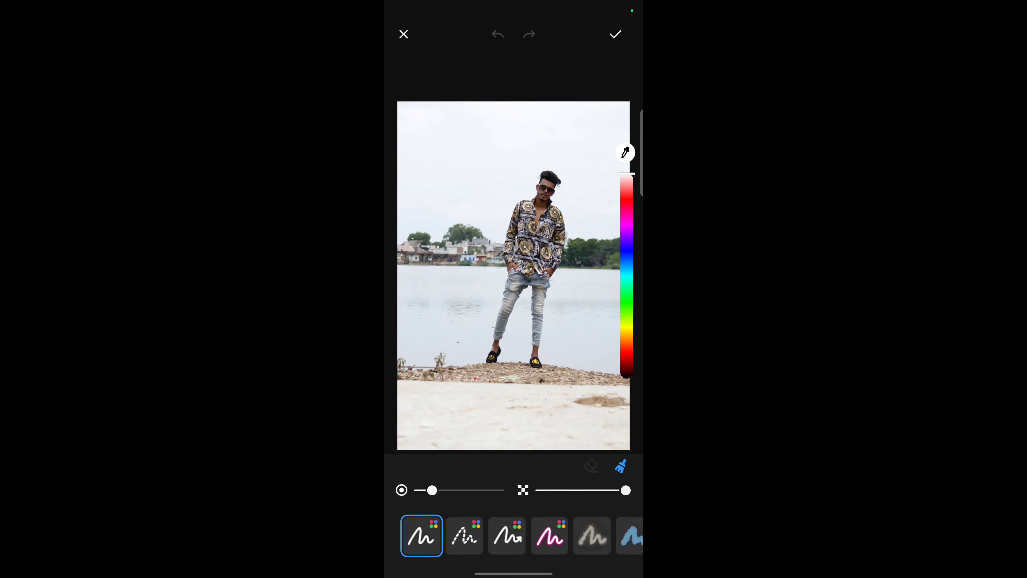
left_click(550, 535)
mouse_move(560, 269)
left_mouse_down()
mouse_move(502, 413)
mouse_move(501, 445)
left_mouse_up()
mouse_move(421, 230)
left_mouse_down()
mouse_move(436, 275)
mouse_move(424, 453)
left_mouse_up()
left_click_drag(451, 150, 438, 364)
left_click_drag(627, 174, 626, 258)
left_click_drag(452, 146, 443, 408)
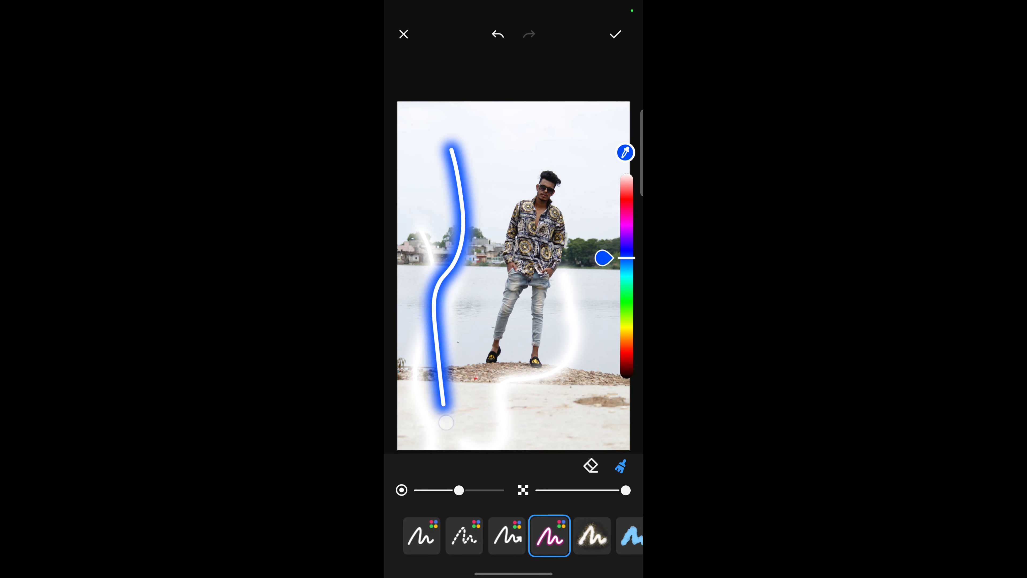
left_click(403, 34)
left_click(468, 488)
left_click_drag(591, 544, 499, 544)
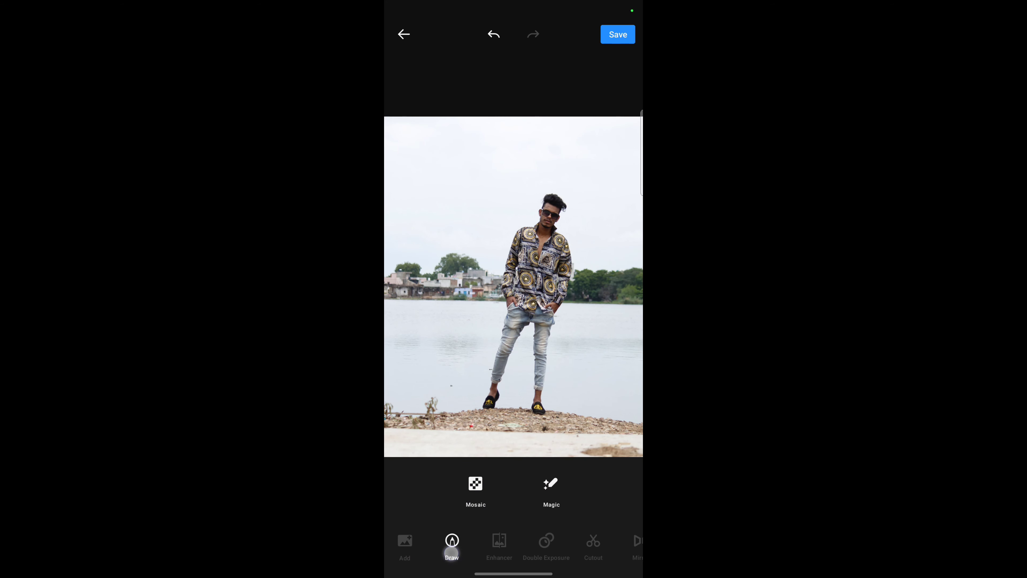
left_click(501, 544)
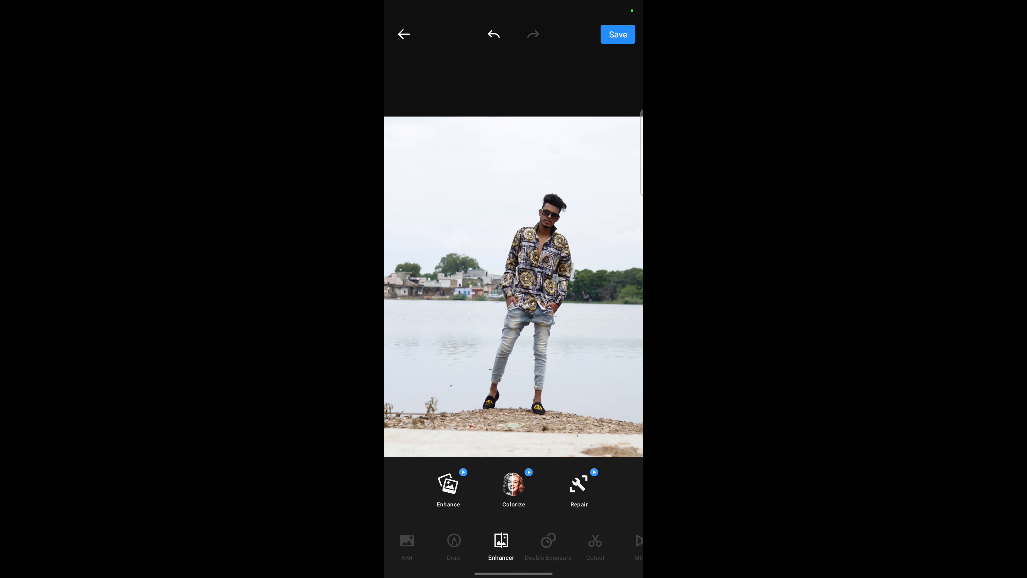
left_click_drag(506, 552, 492, 558)
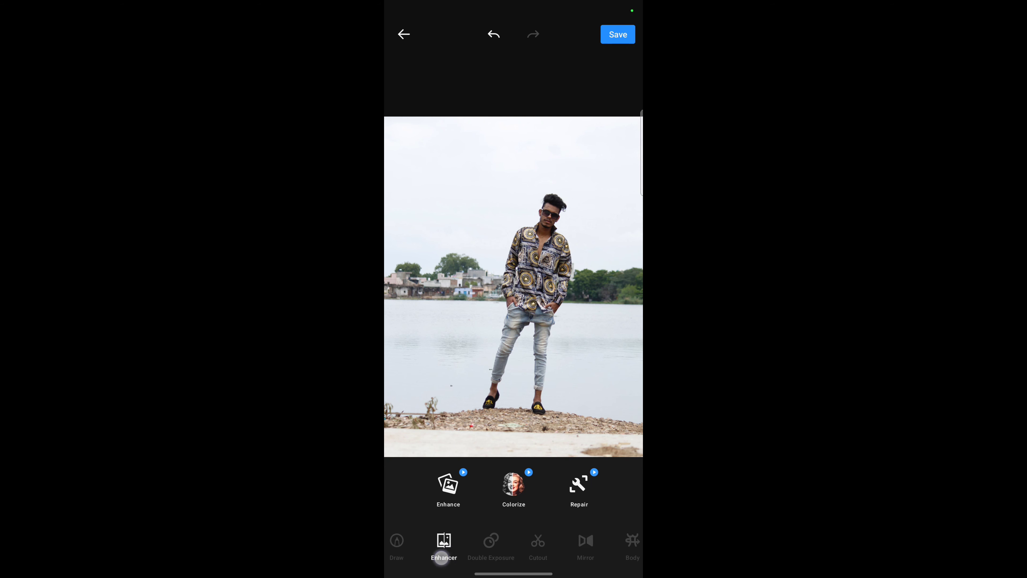
left_click(488, 547)
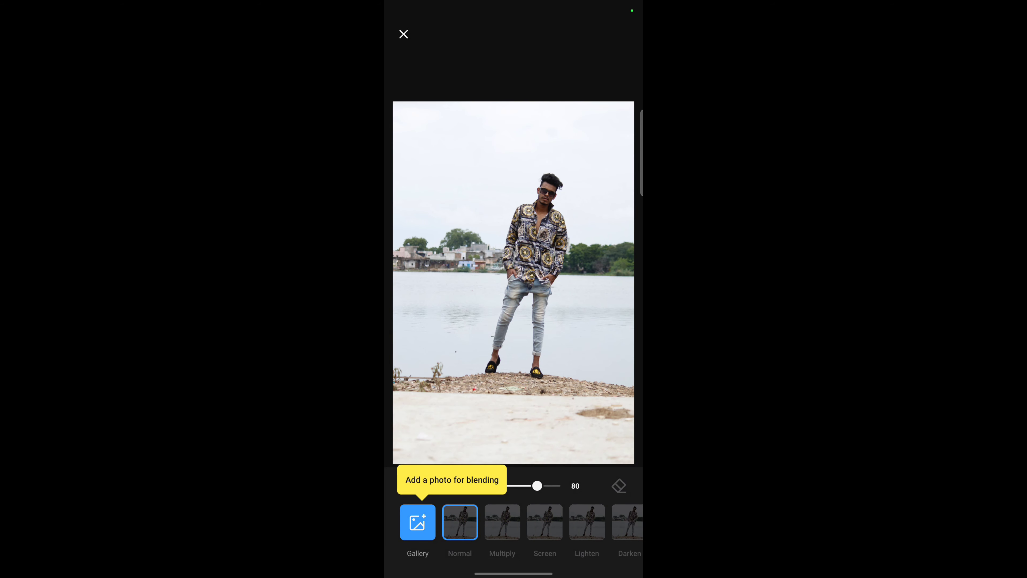
left_click(417, 520)
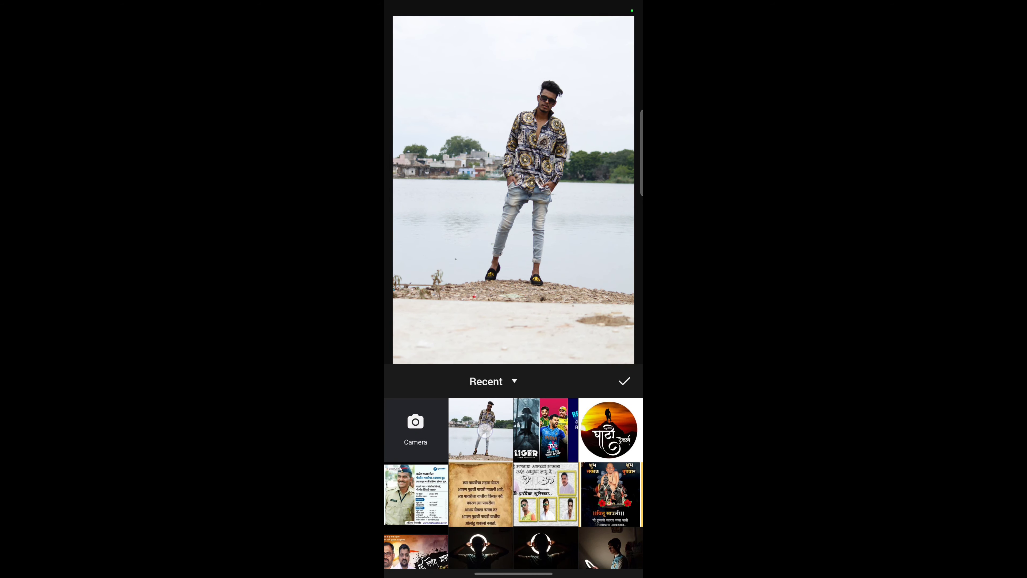
left_click(485, 431)
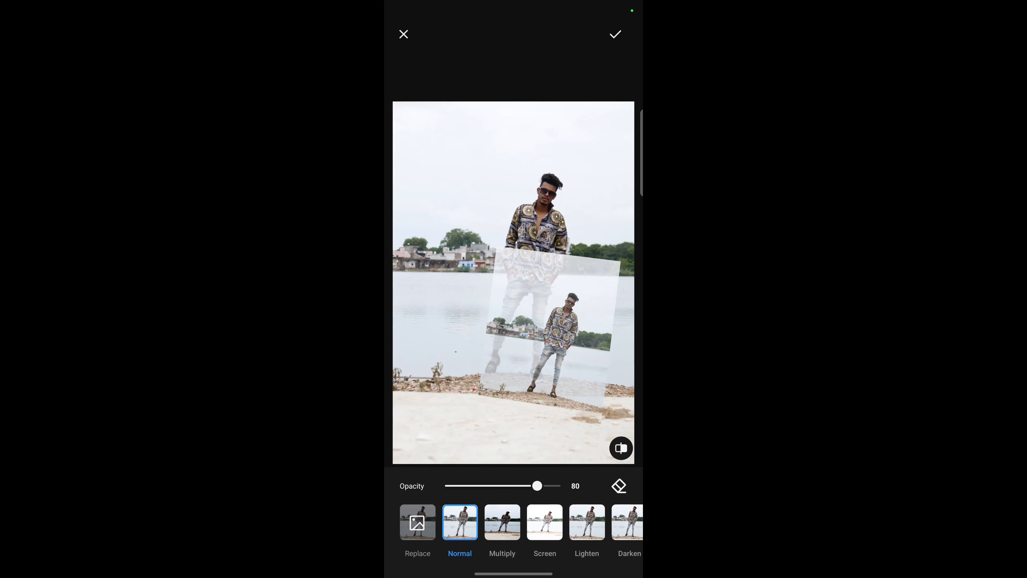
left_click_drag(537, 485, 560, 485)
left_click_drag(437, 282, 403, 287)
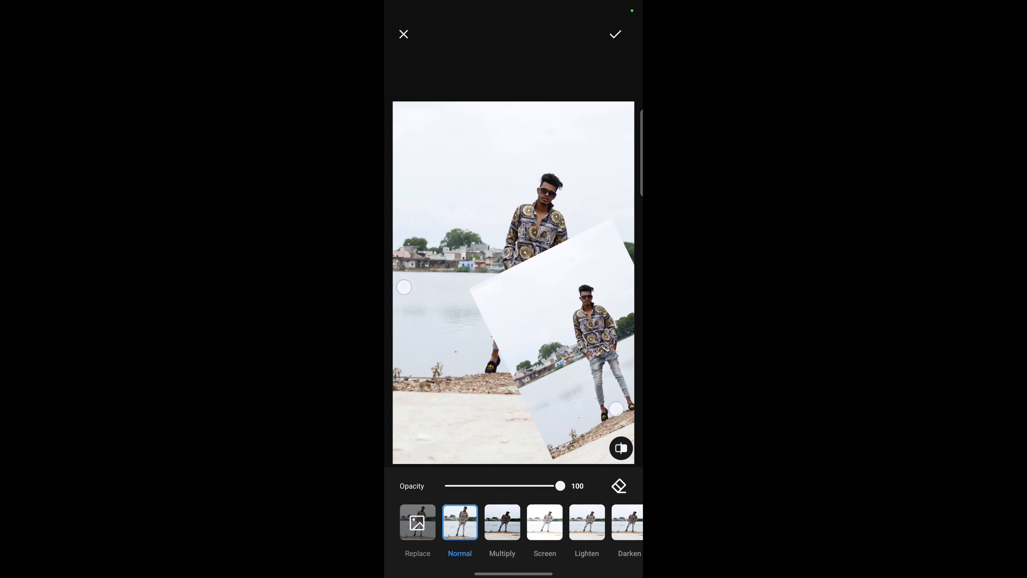
left_click_drag(615, 409, 574, 380)
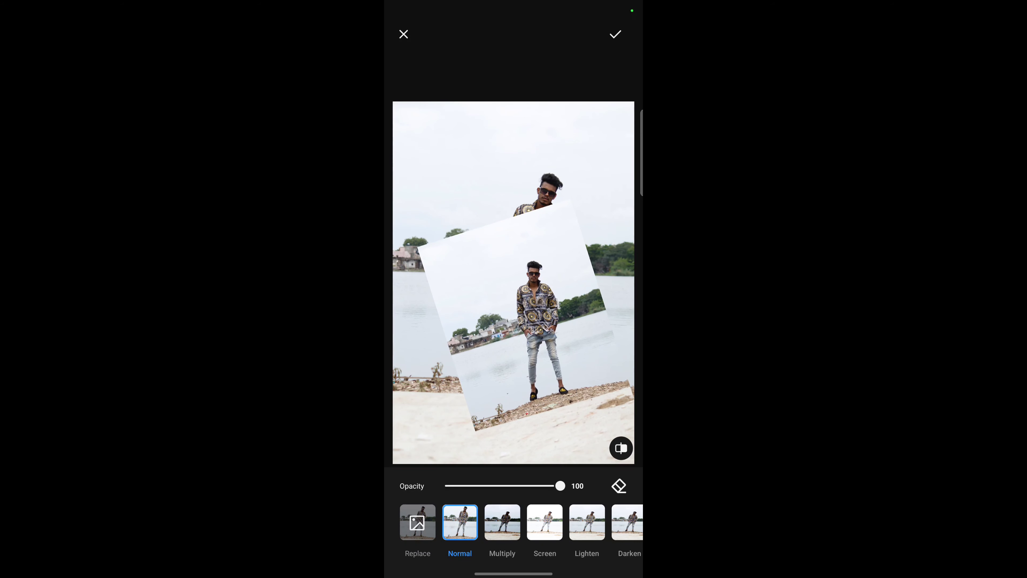
left_click(619, 486)
left_click(617, 485)
left_click(619, 486)
mouse_move(445, 247)
left_mouse_down()
mouse_move(481, 396)
mouse_move(501, 429)
left_mouse_up()
left_click(619, 486)
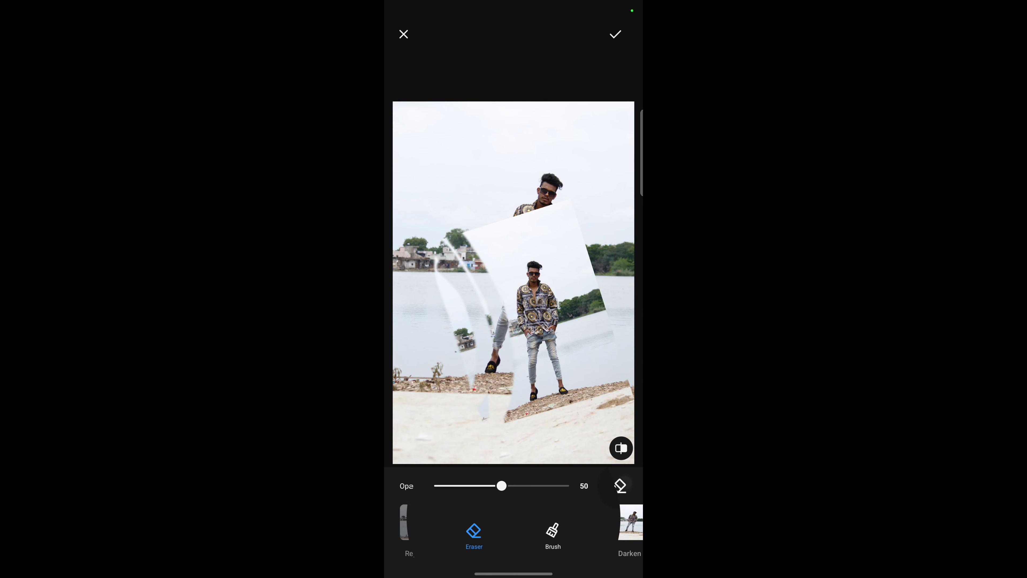
left_click(404, 34)
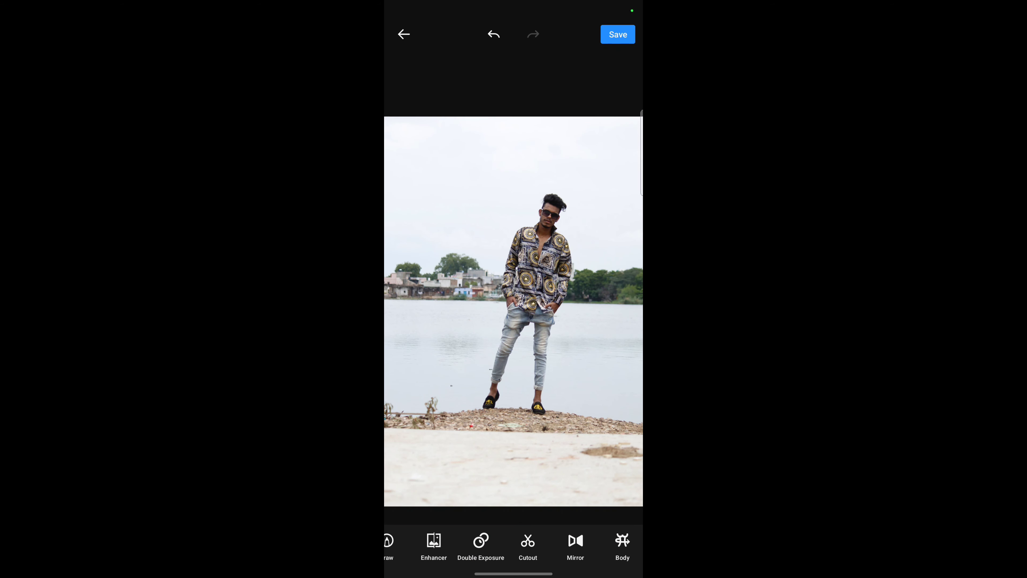
left_click(523, 558)
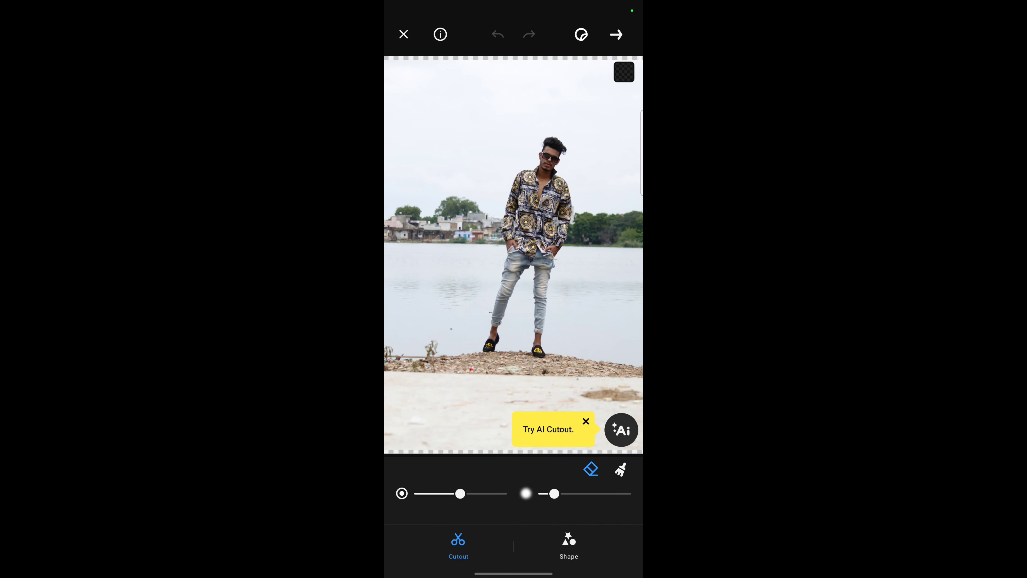
left_click(621, 430)
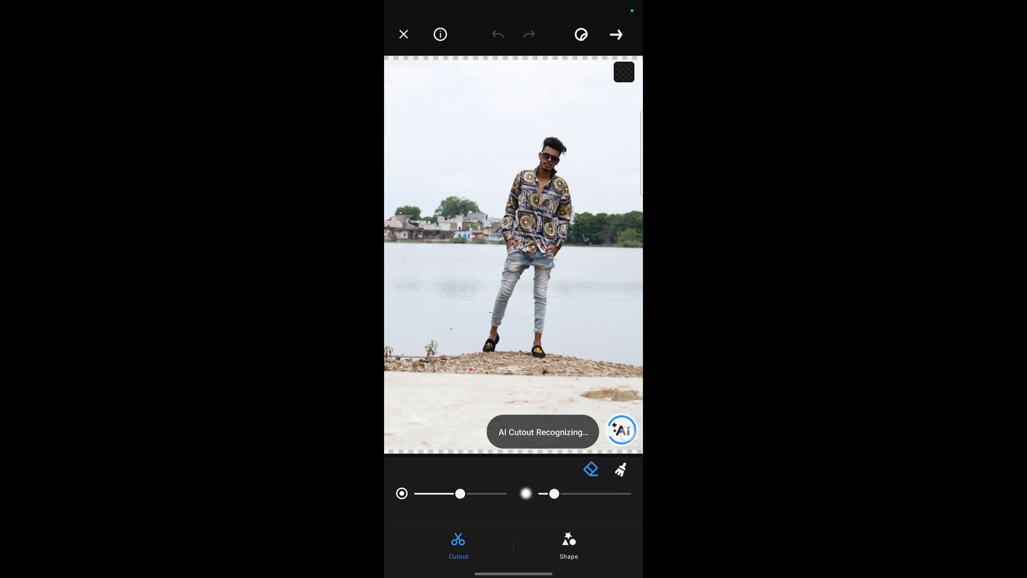
key("Escape")
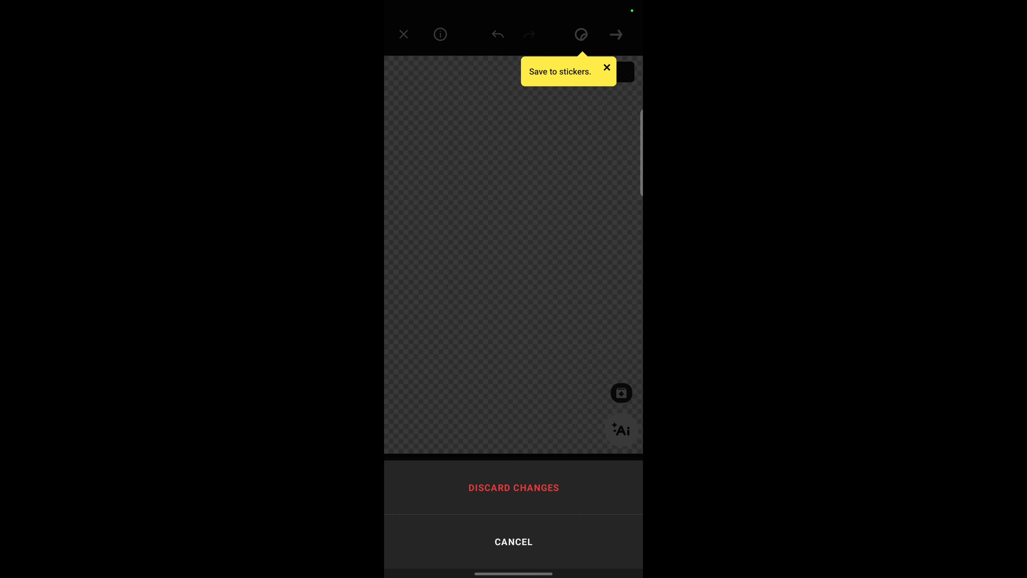
left_click(446, 494)
left_click(527, 542)
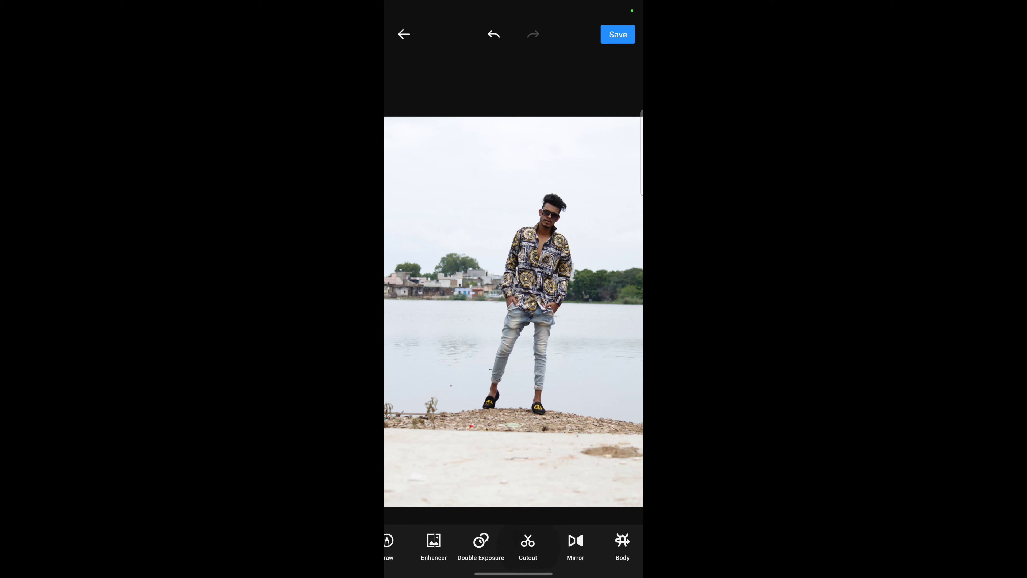
left_click(621, 429)
left_click(498, 34)
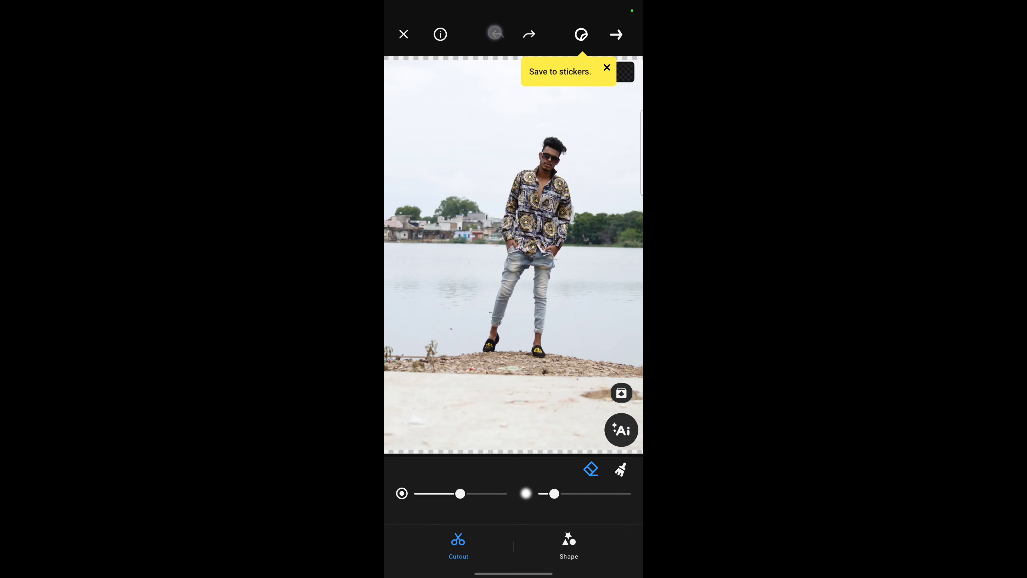
left_click_drag(445, 163, 436, 394)
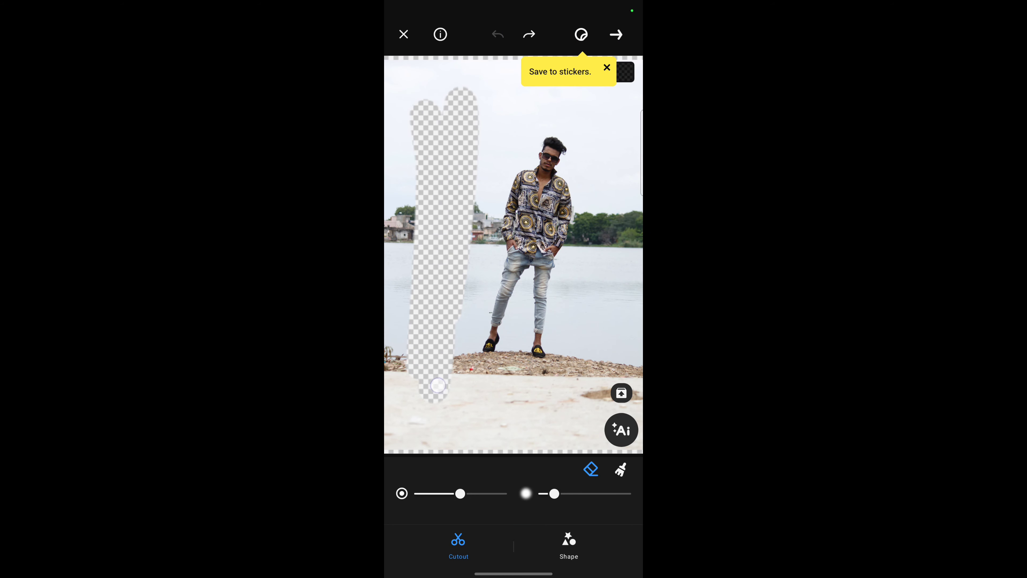
scroll(443, 212, "up", 5)
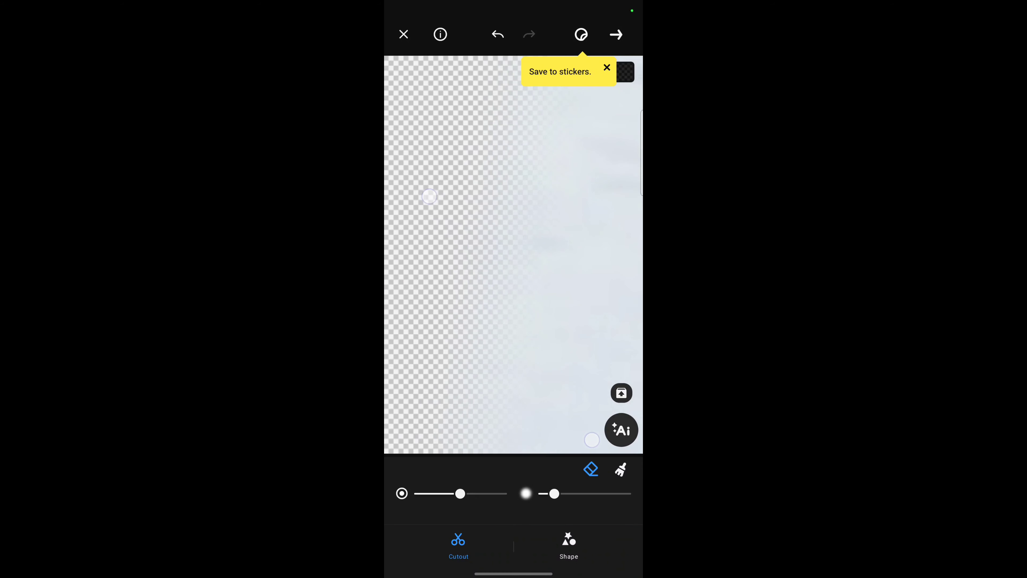
left_click_drag(468, 374, 504, 305)
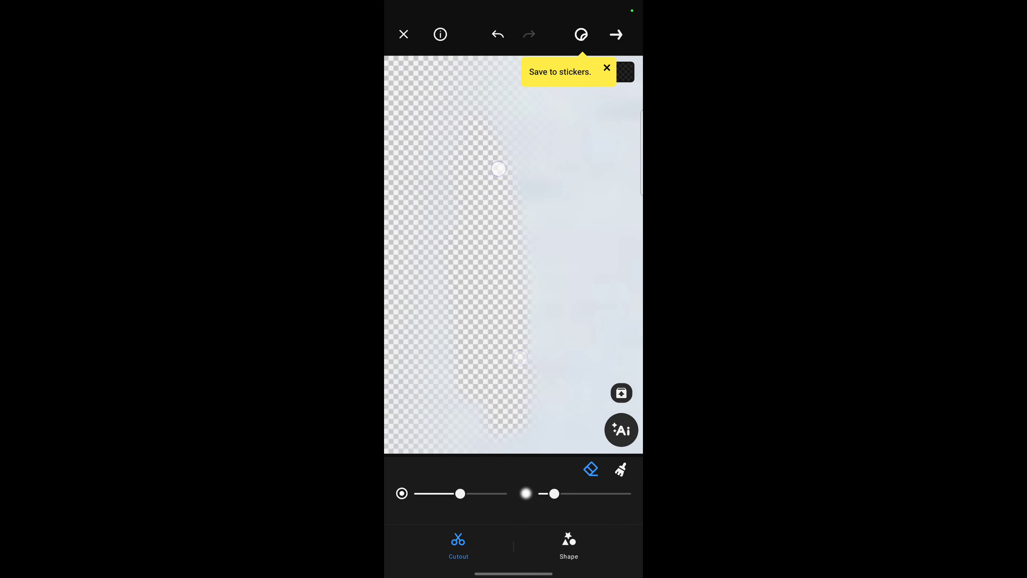
scroll(513, 303, "down", 5)
left_click(404, 35)
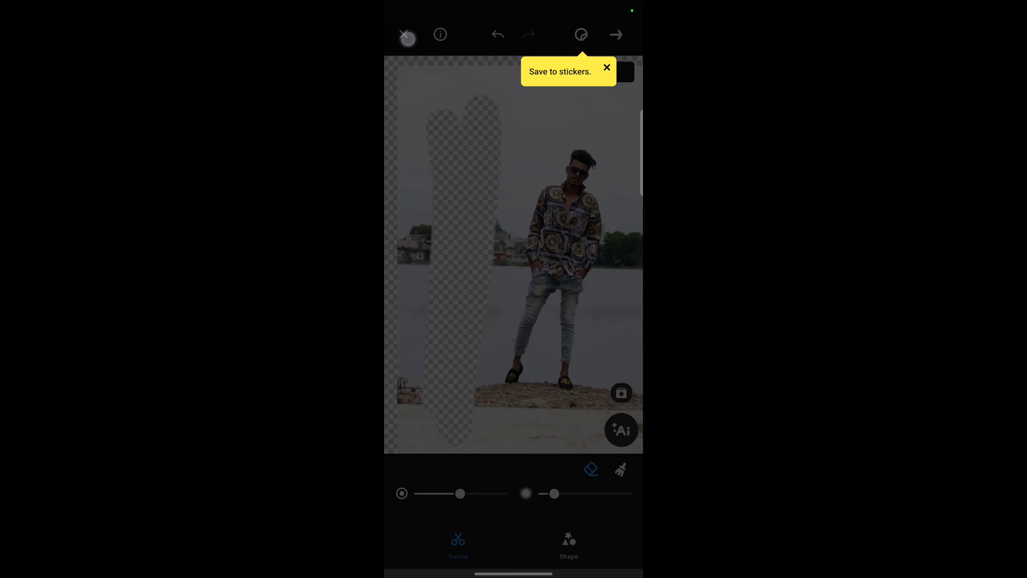
left_click(459, 480)
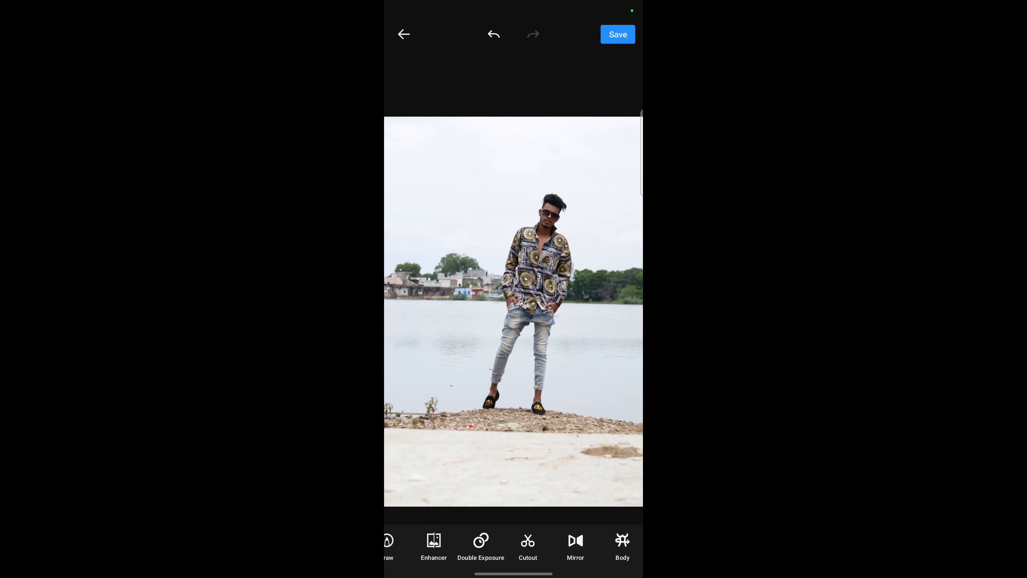
Step: Preview several 3D mirror presets, including 3D-3 circular, then close Mirror without applying
left_click(576, 542)
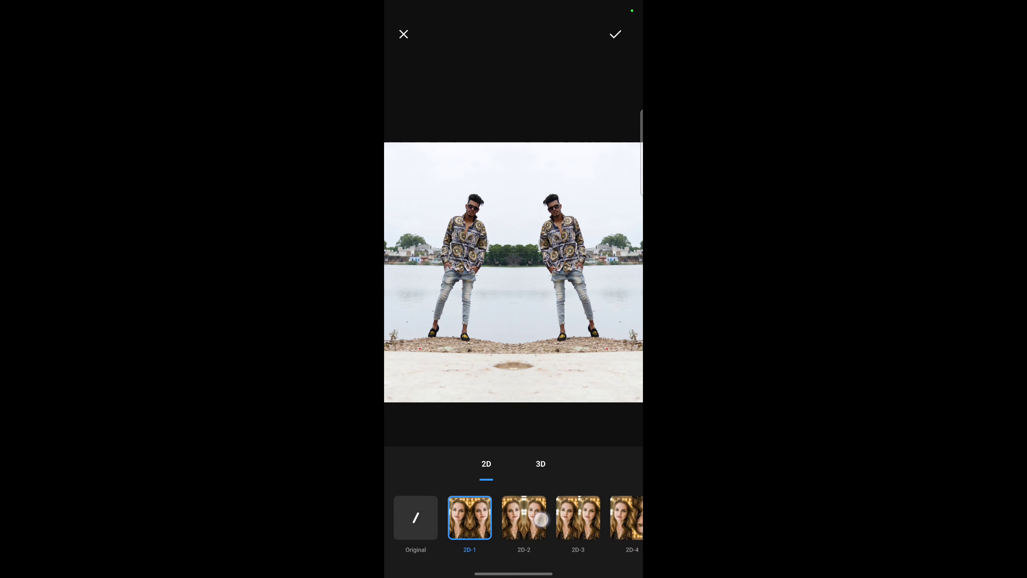
left_click(541, 519)
left_click(562, 522)
left_click(525, 463)
left_click(595, 506)
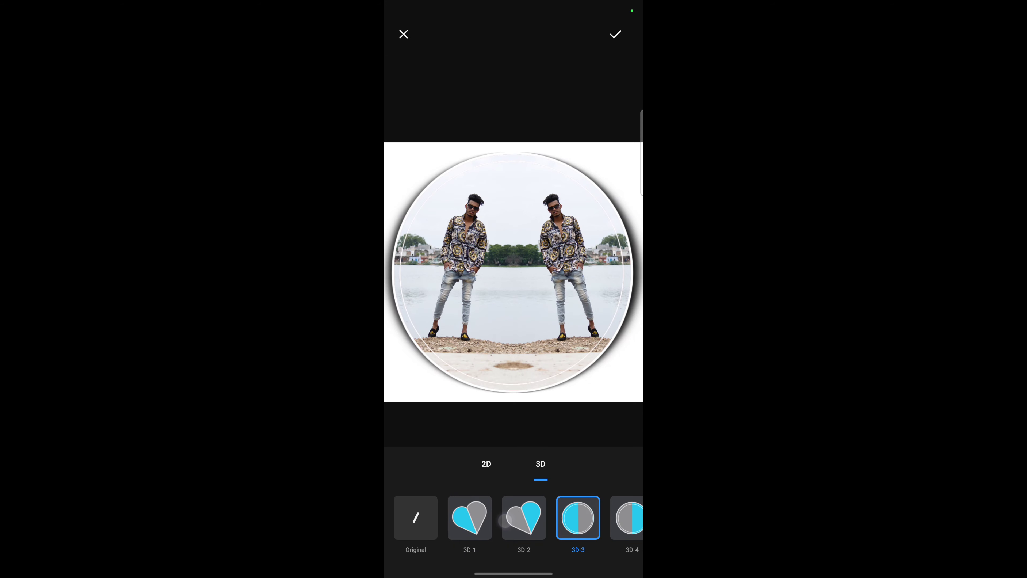
left_click(403, 34)
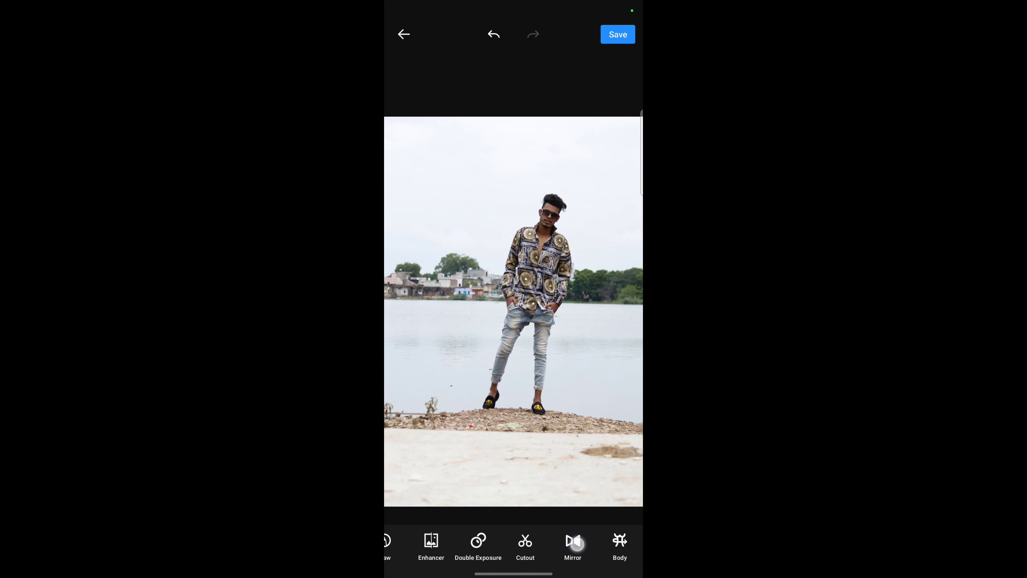
left_click(619, 540)
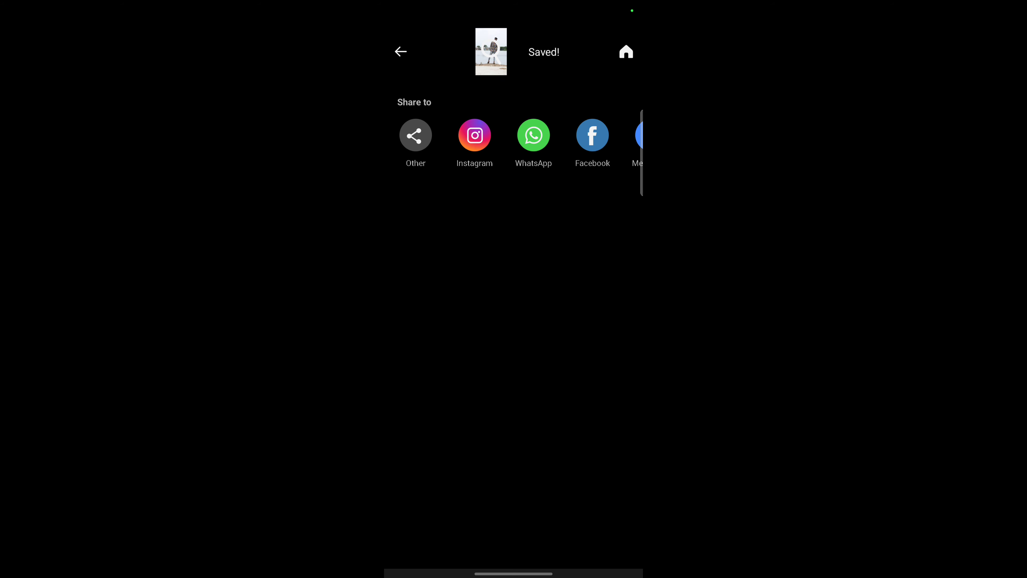
Step: Open the full list of sharing apps and scroll through the Complete action using sheet
left_click(566, 247)
left_click(570, 352)
left_click(409, 146)
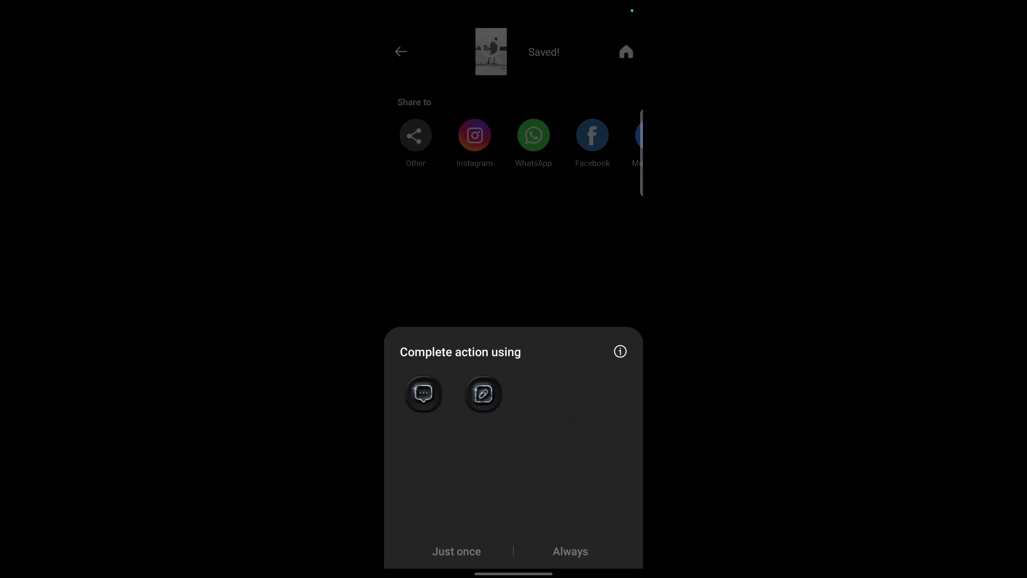
left_click_drag(484, 404, 483, 121)
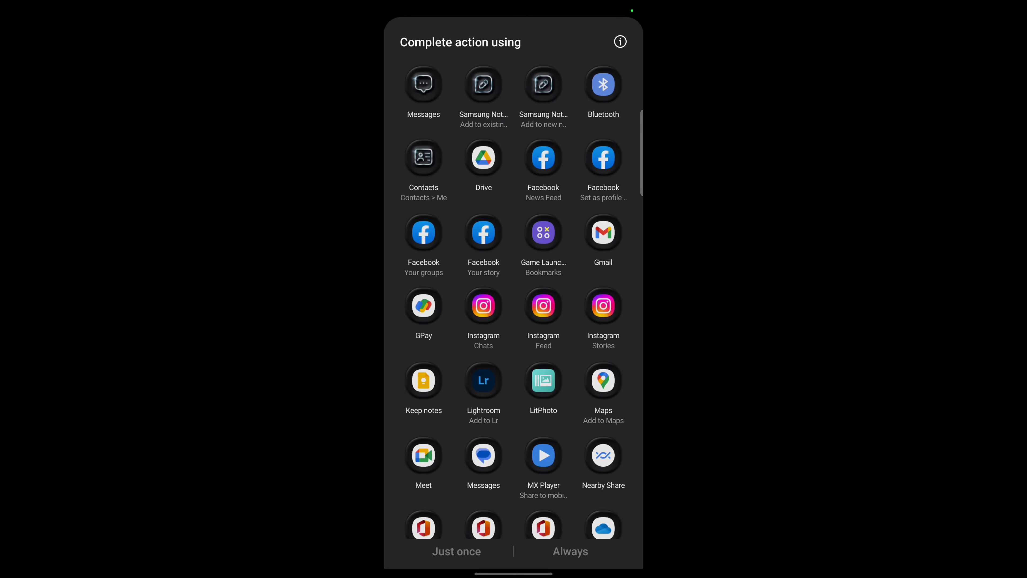
left_click_drag(456, 454, 456, 300)
left_click_drag(458, 405, 459, 227)
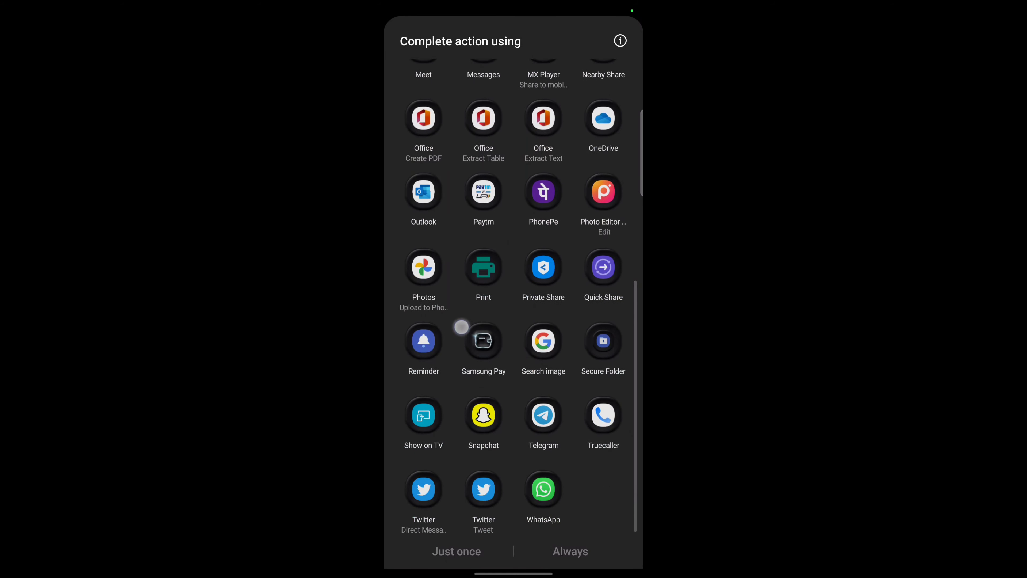
Step: Shrink and dismiss the app chooser, then go back from the share screen to the editor
left_click_drag(458, 328, 458, 506)
left_click_drag(514, 121, 514, 405)
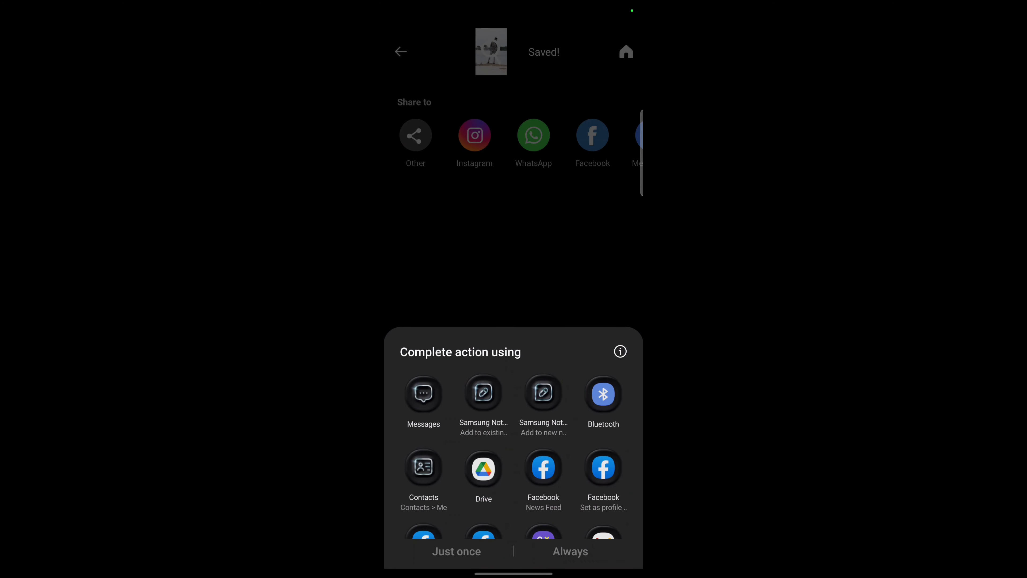
left_click(400, 51)
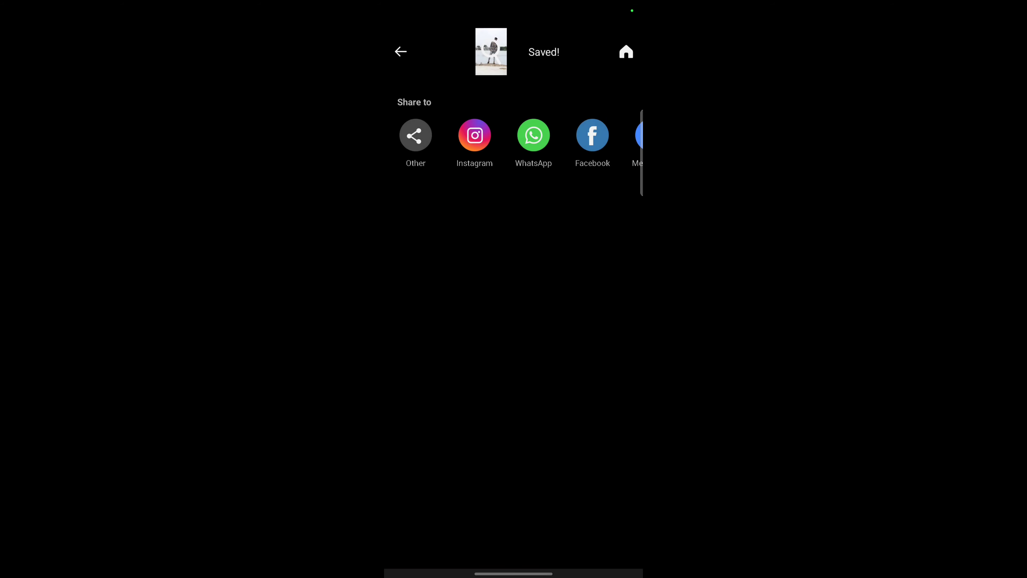
left_click(396, 53)
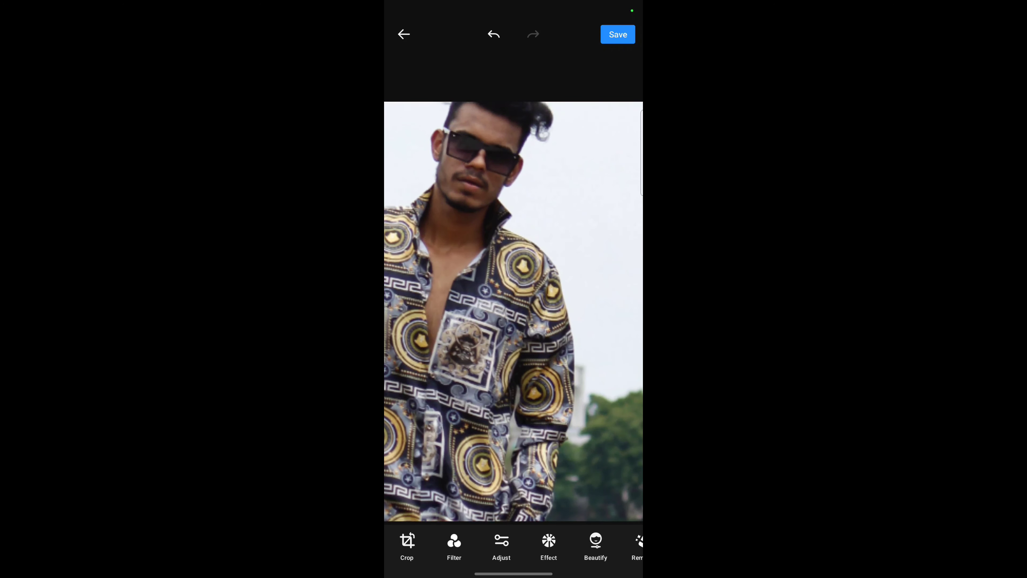
left_click_drag(440, 202, 449, 252)
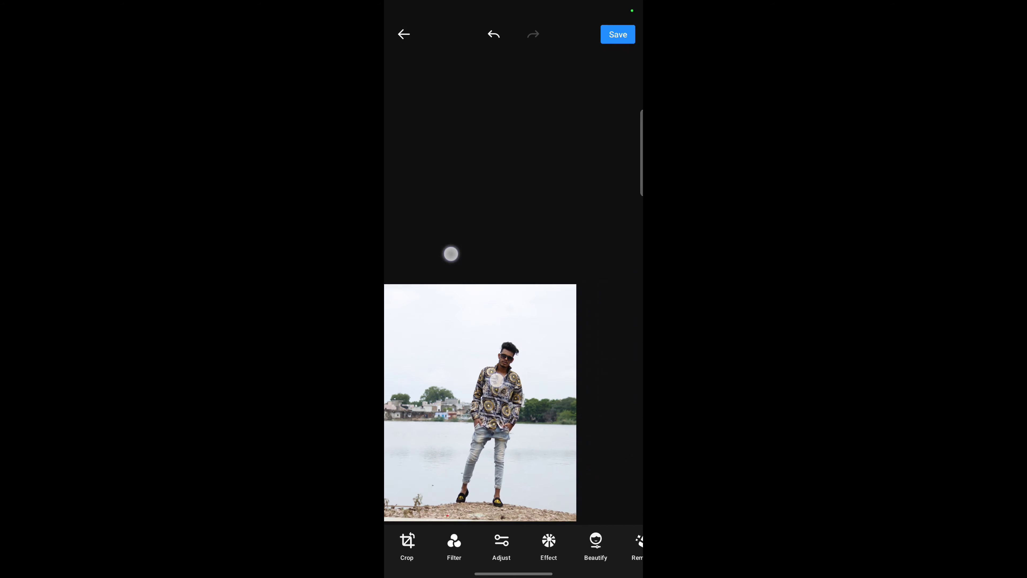